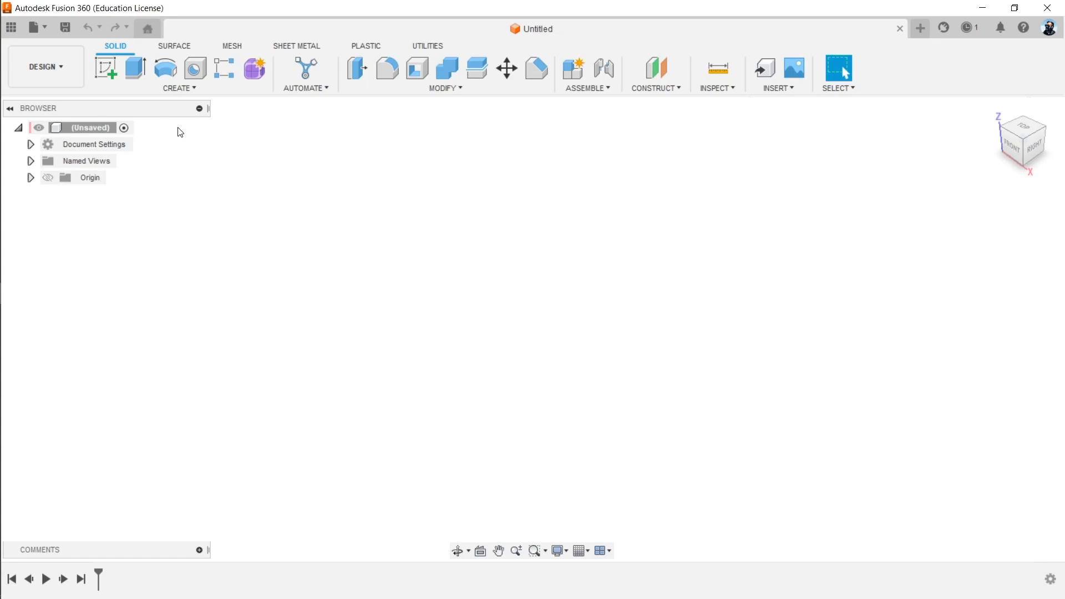
# Start a new sketch on the horizontal XY origin plane and collapse the sketch palette.
pyautogui.click(181, 87)
pyautogui.click(108, 69)
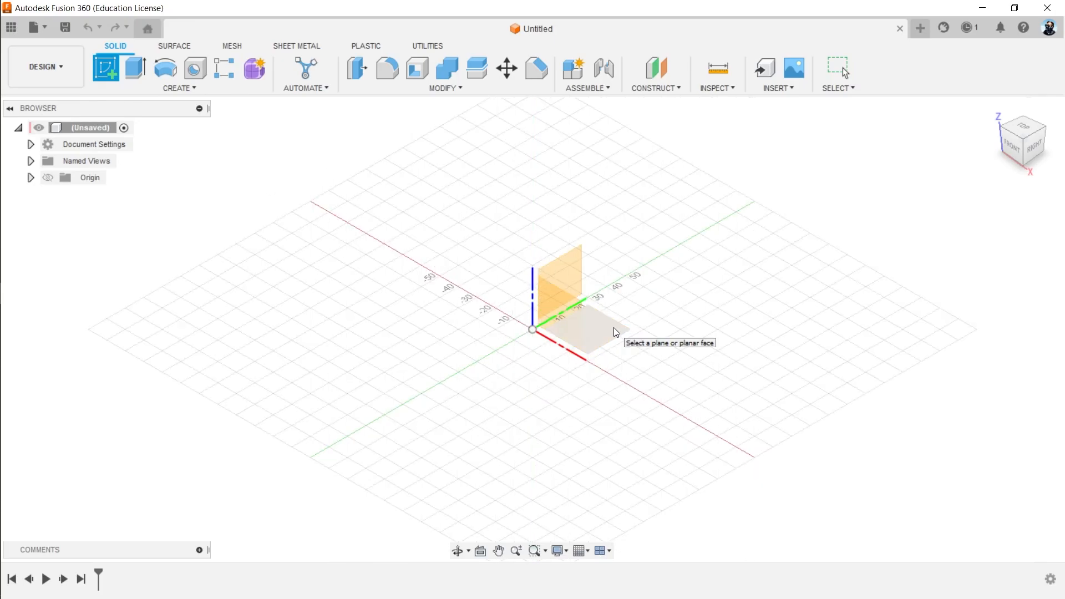
pyautogui.click(612, 330)
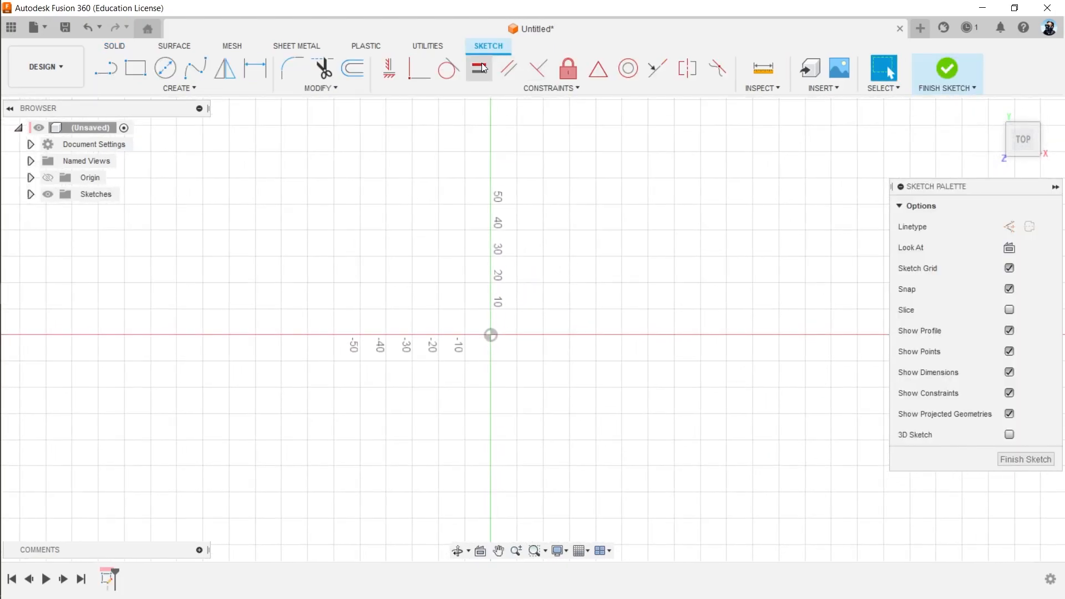
pyautogui.click(1054, 187)
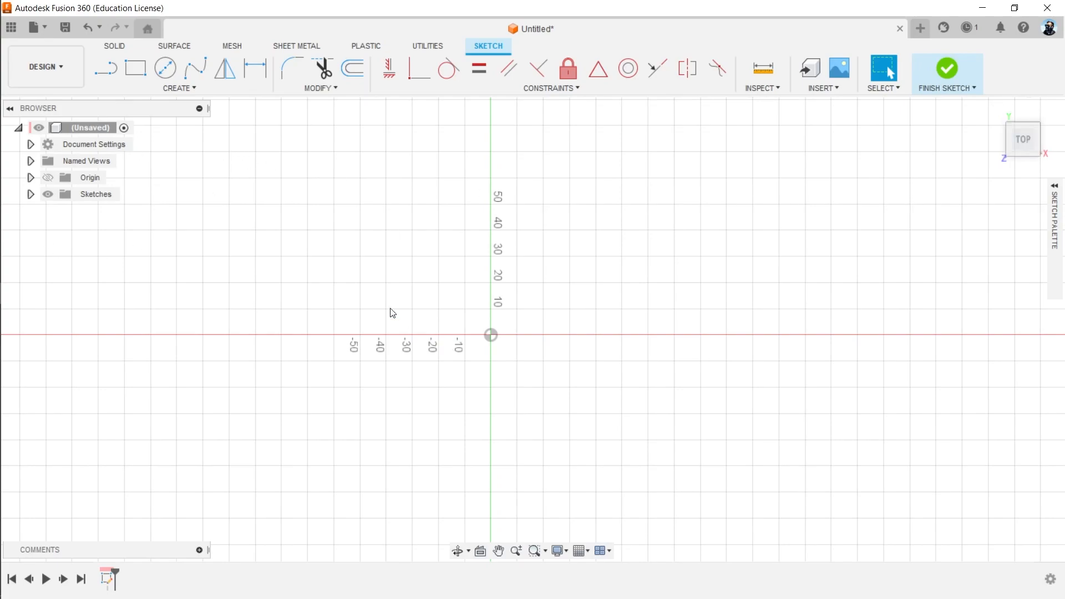
# Sketch a two-point rectangle about 90 mm wide and 43 mm high around the origin.
pyautogui.click(135, 68)
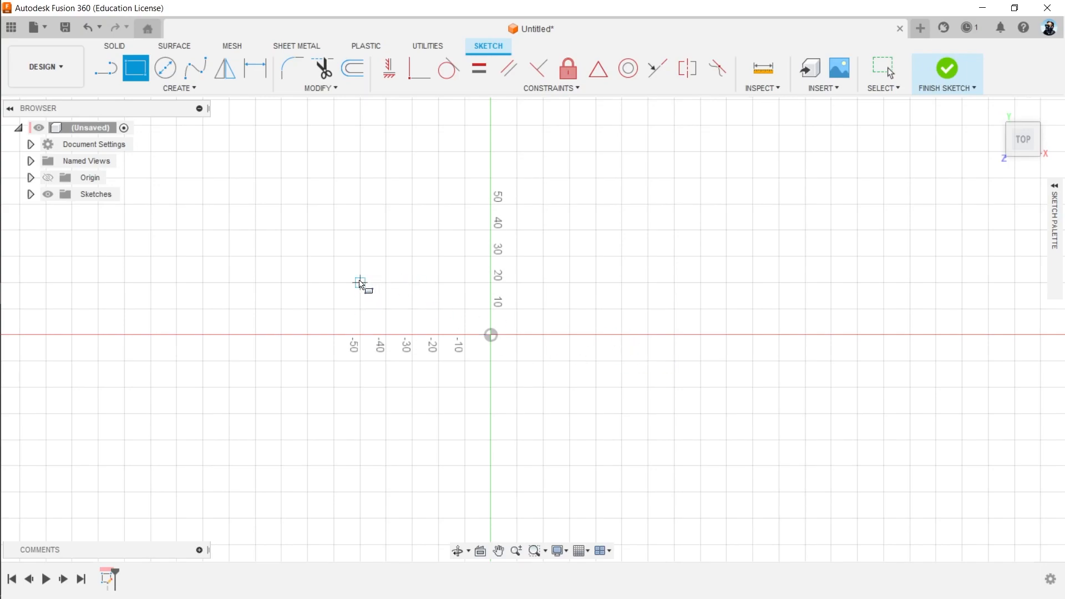
pyautogui.click(373, 269)
pyautogui.click(609, 381)
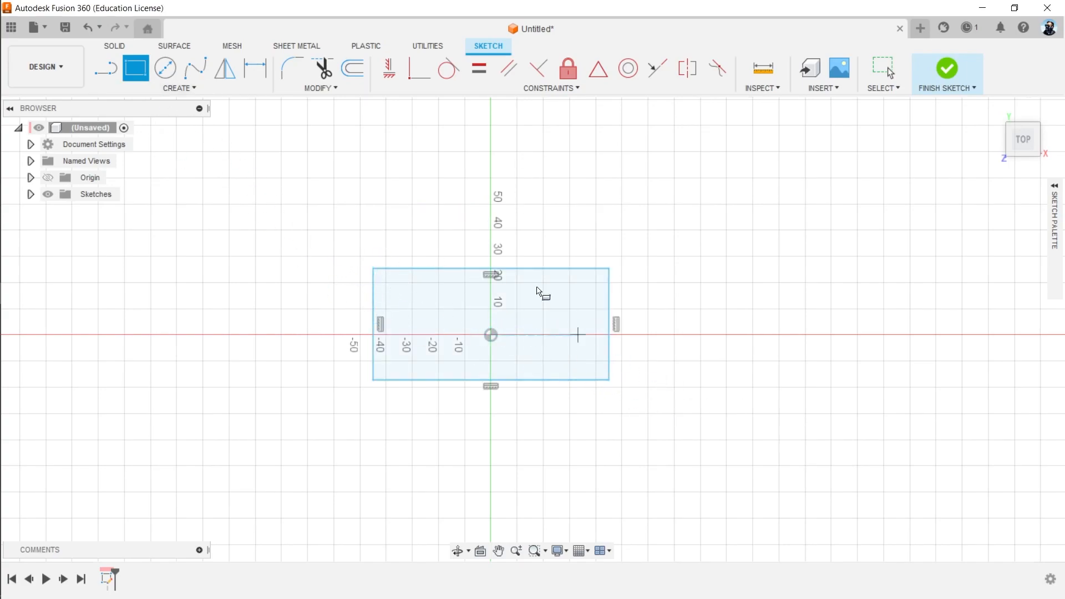
pyautogui.press('Escape')
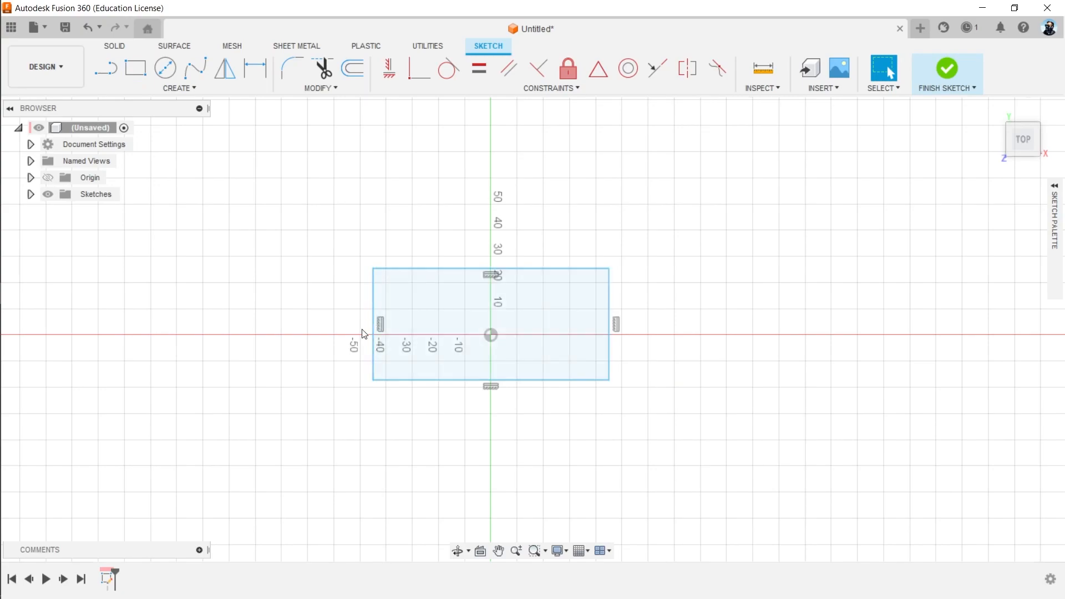
# Dimension the rectangle's left edge and set its height to 30 mm.
pyautogui.click(373, 317)
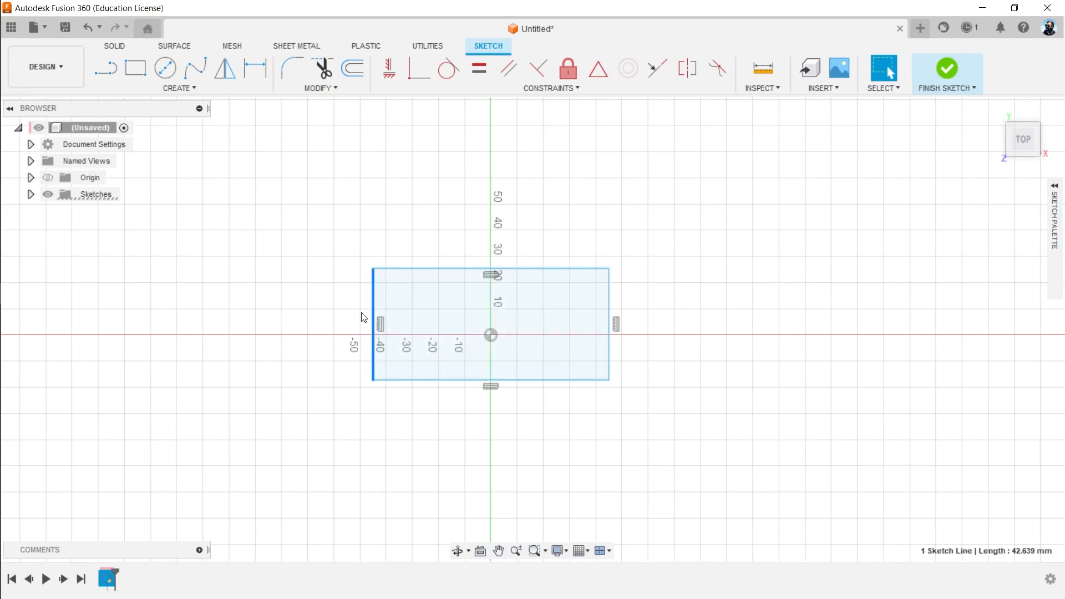
pyautogui.press('d')
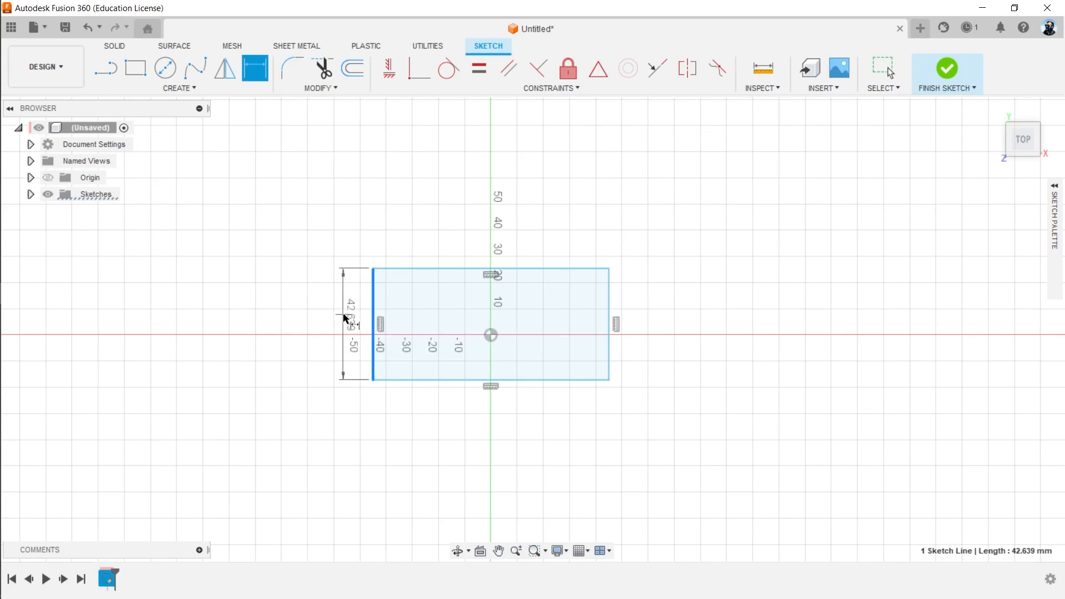
pyautogui.click(344, 318)
pyautogui.write('30')
pyautogui.press('Return')
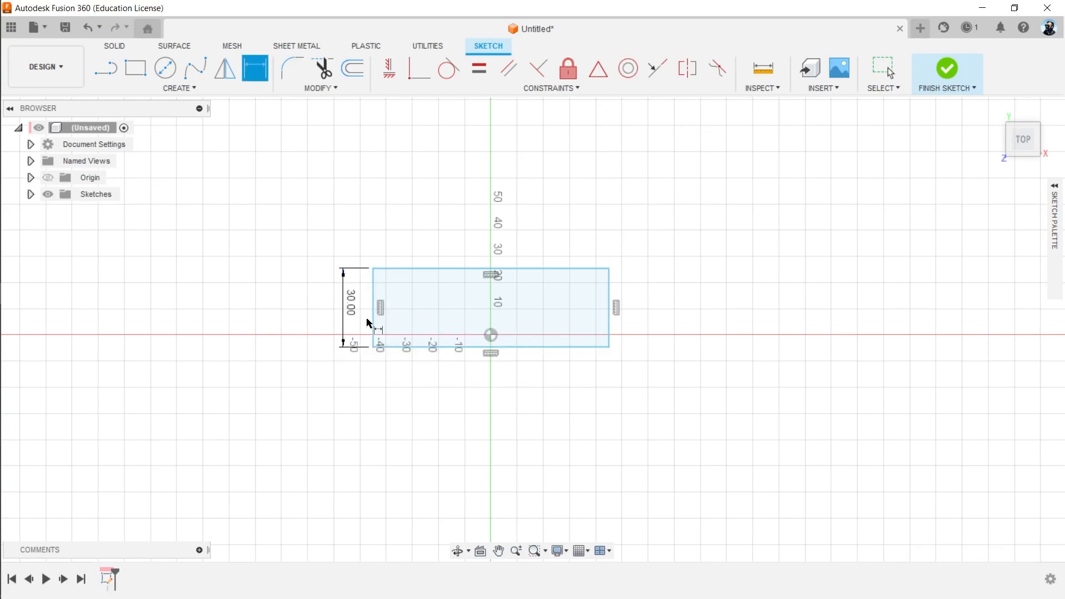
pyautogui.scroll(2, 458, 292)
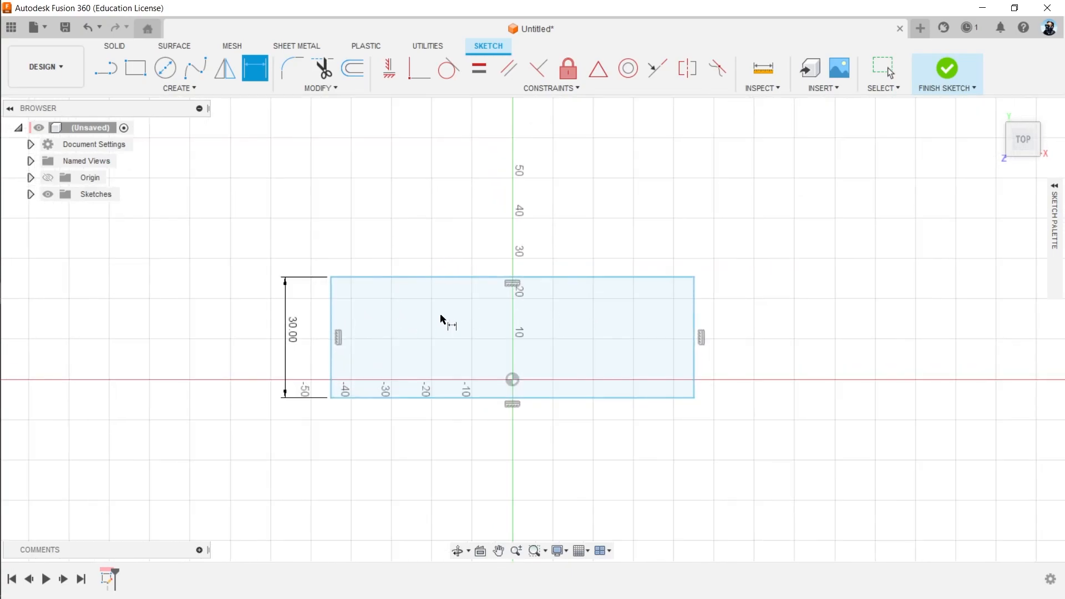
pyautogui.press('Escape')
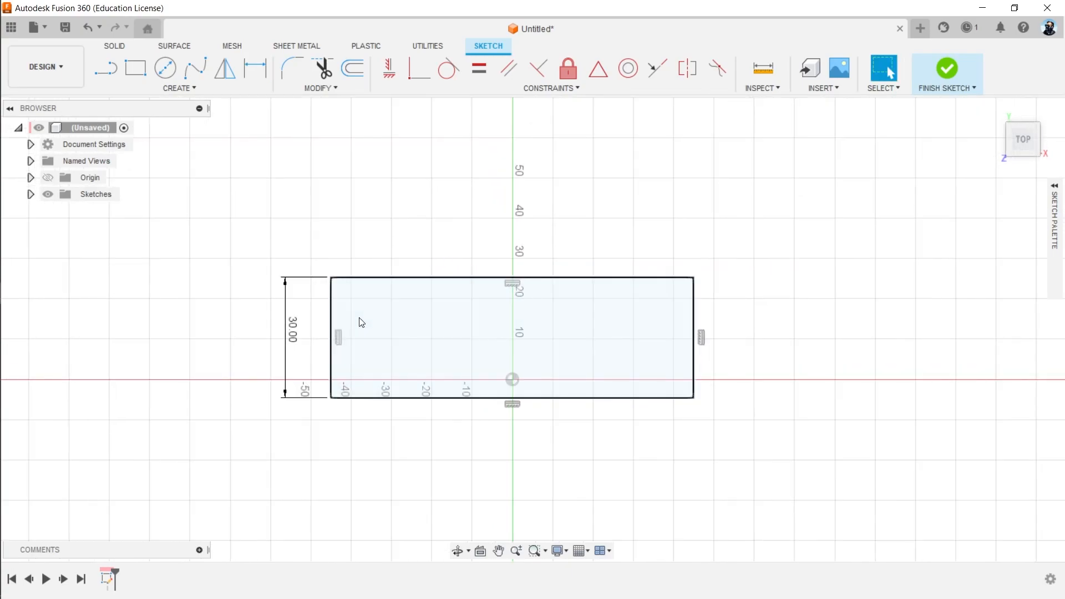
# Offset all four edges of the rectangle inward by 2.5 mm to form an inner border.
pyautogui.doubleClick(366, 278)
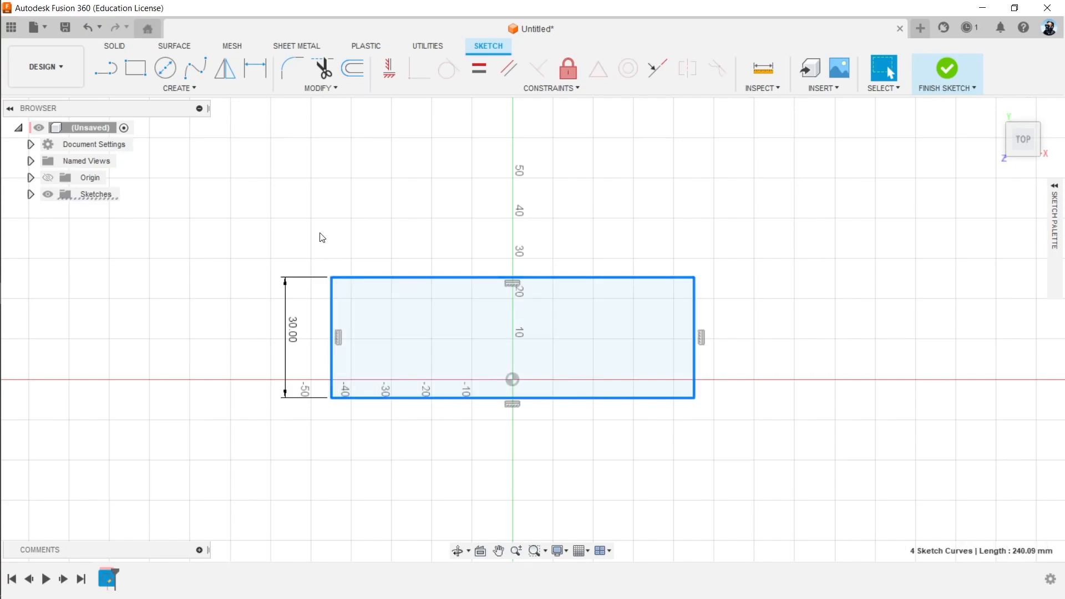
pyautogui.click(354, 73)
pyautogui.moveTo(686, 339); pyautogui.dragTo(680, 338)
pyautogui.scroll(-1, 680, 337)
pyautogui.scroll(2, 681, 338)
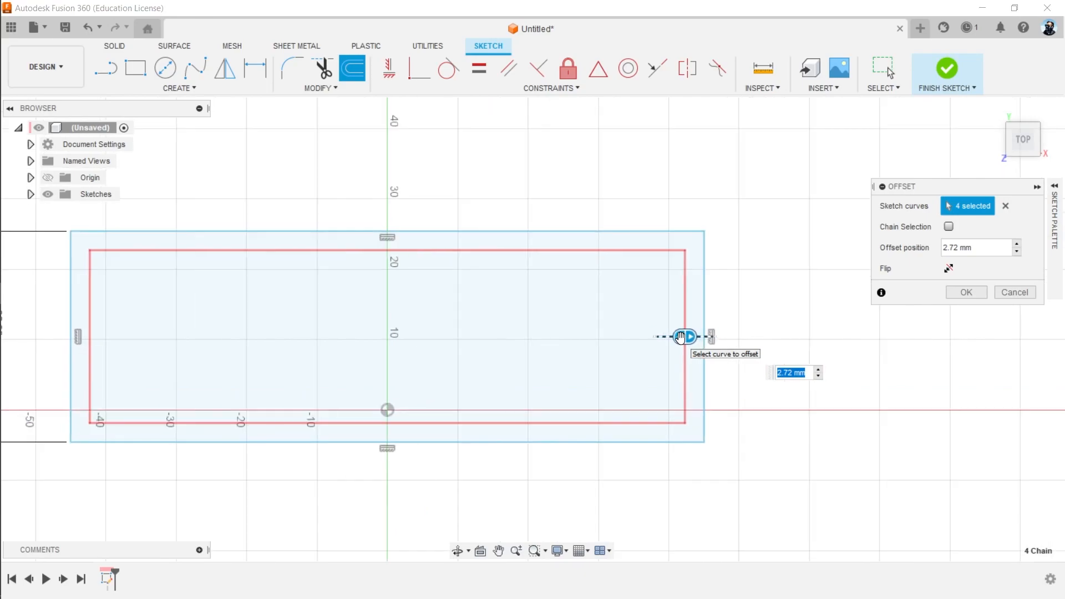
pyautogui.moveTo(653, 328); pyautogui.dragTo(752, 318, button='middle')
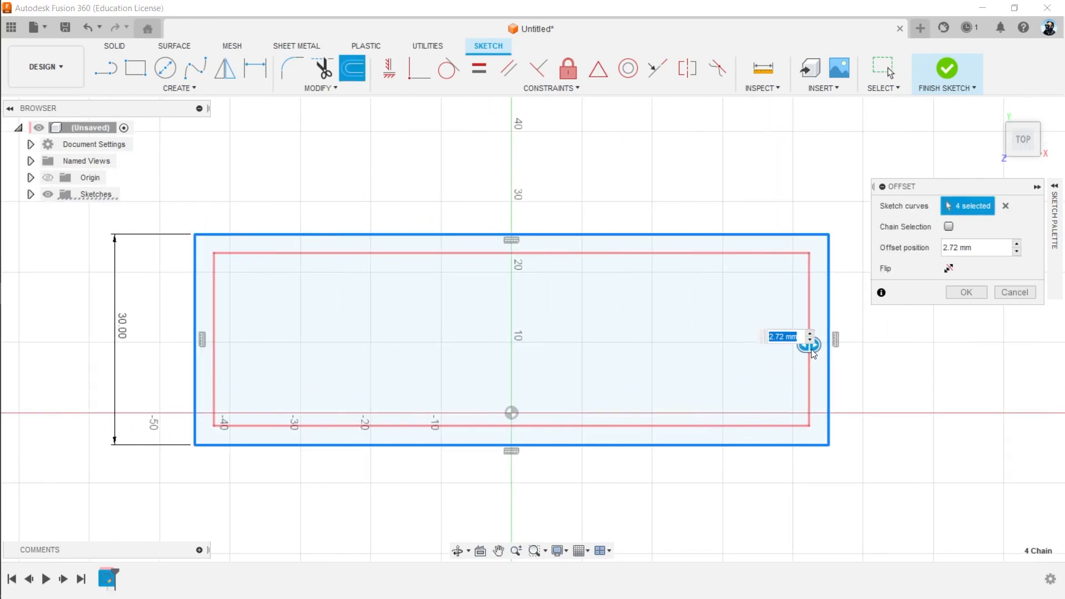
pyautogui.write('2')
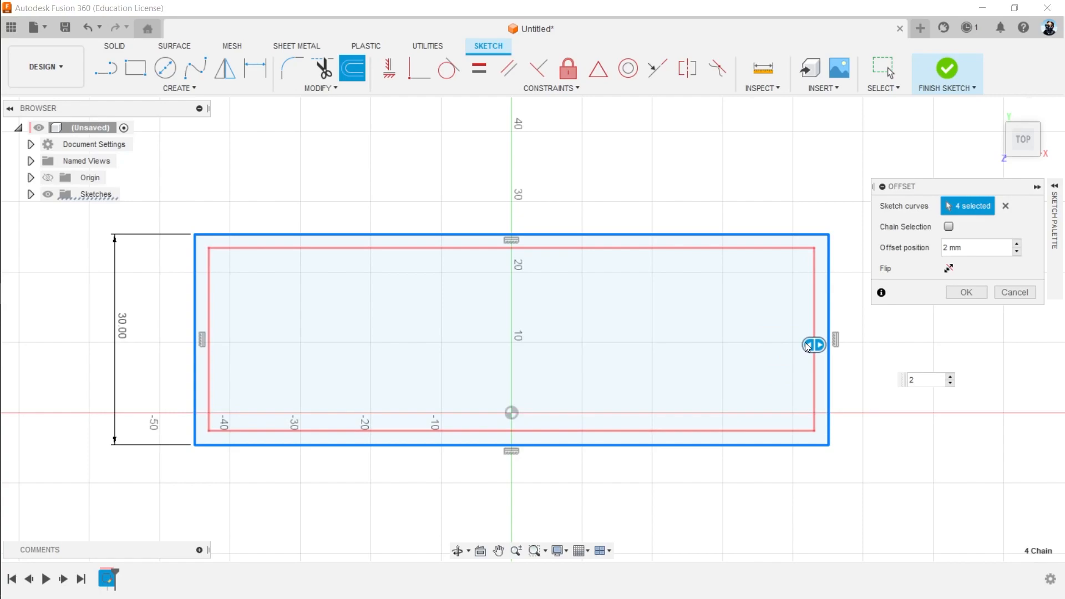
pyautogui.write('.5')
pyautogui.press('Return')
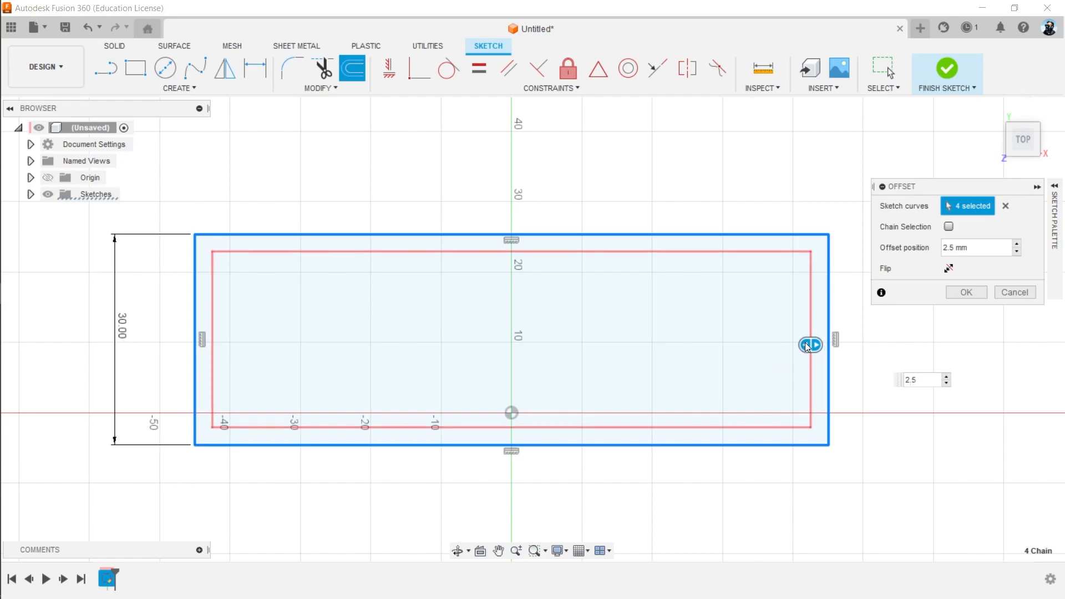
# Pull the outer rectangle's right edge slightly inward and move its lower-left corner onto the origin.
pyautogui.moveTo(825, 315)
pyautogui.mouseDown()
pyautogui.moveTo(540, 330)
pyautogui.moveTo(893, 338)
pyautogui.moveTo(427, 344)
pyautogui.moveTo(838, 349)
pyautogui.moveTo(420, 358)
pyautogui.moveTo(826, 377)
pyautogui.moveTo(431, 368)
pyautogui.moveTo(805, 374)
pyautogui.mouseUp()
pyautogui.click(494, 486)
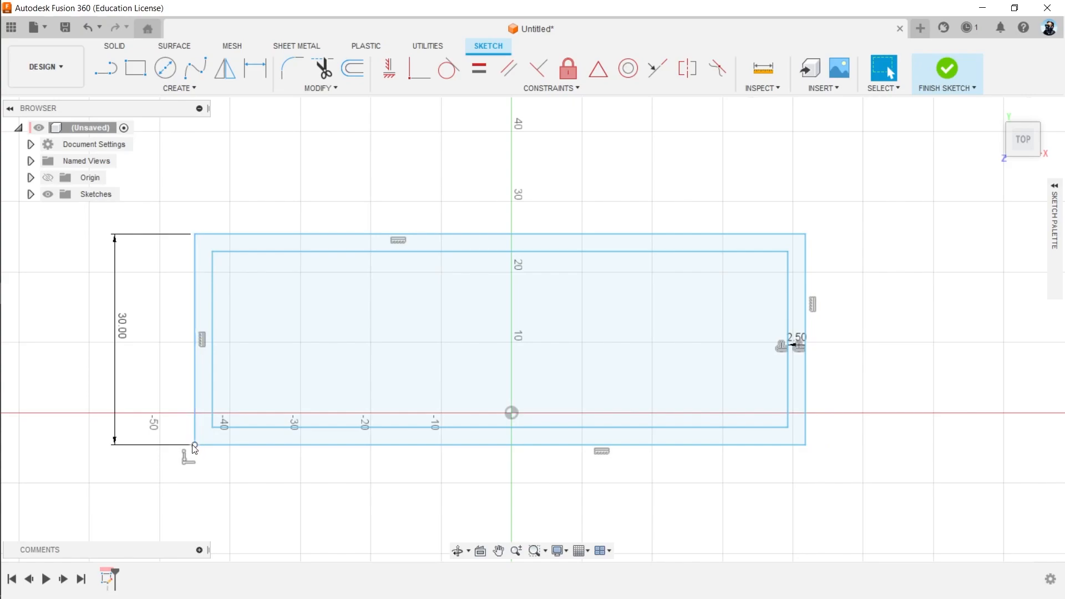
pyautogui.moveTo(195, 446)
pyautogui.mouseDown()
pyautogui.moveTo(422, 436)
pyautogui.moveTo(511, 413)
pyautogui.mouseUp()
pyautogui.moveTo(654, 321); pyautogui.dragTo(334, 338, button='middle')
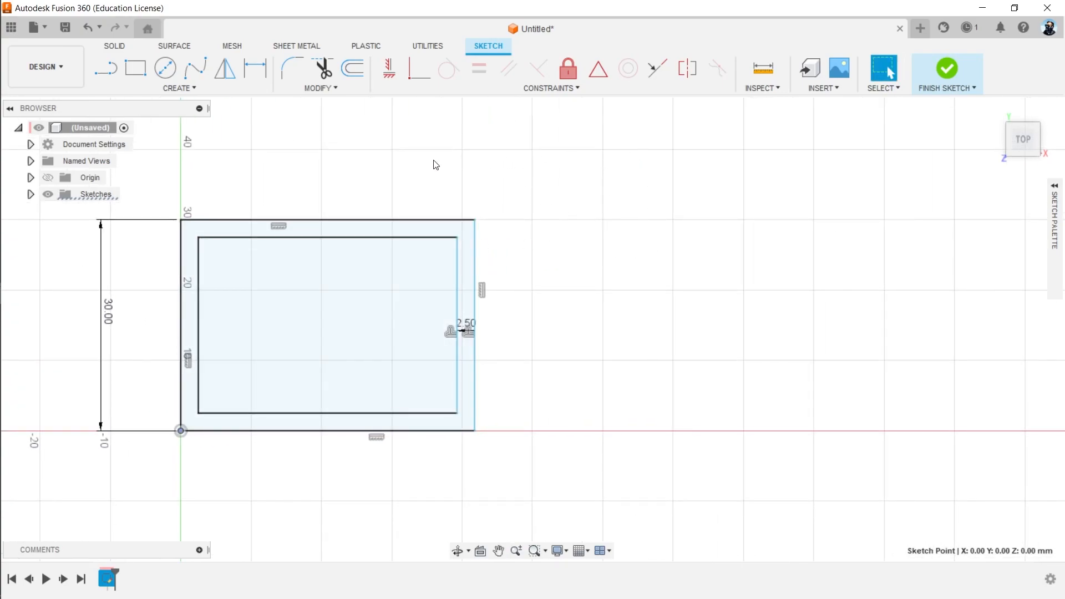
# Stretch the outer rectangle to about 68 mm long by moving its right edge outward.
pyautogui.click(268, 220)
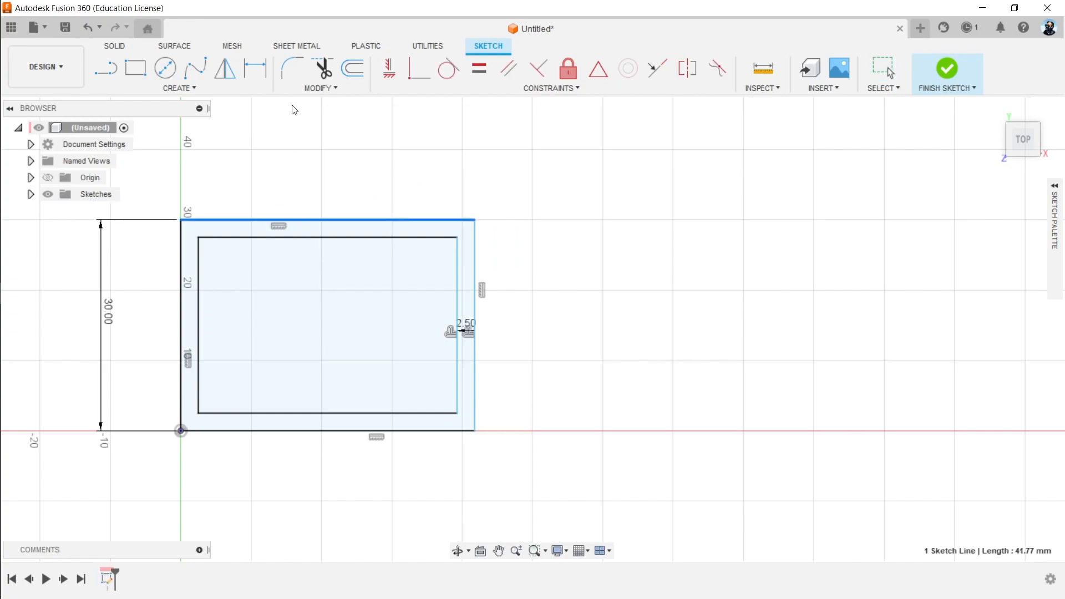
pyautogui.press('Escape')
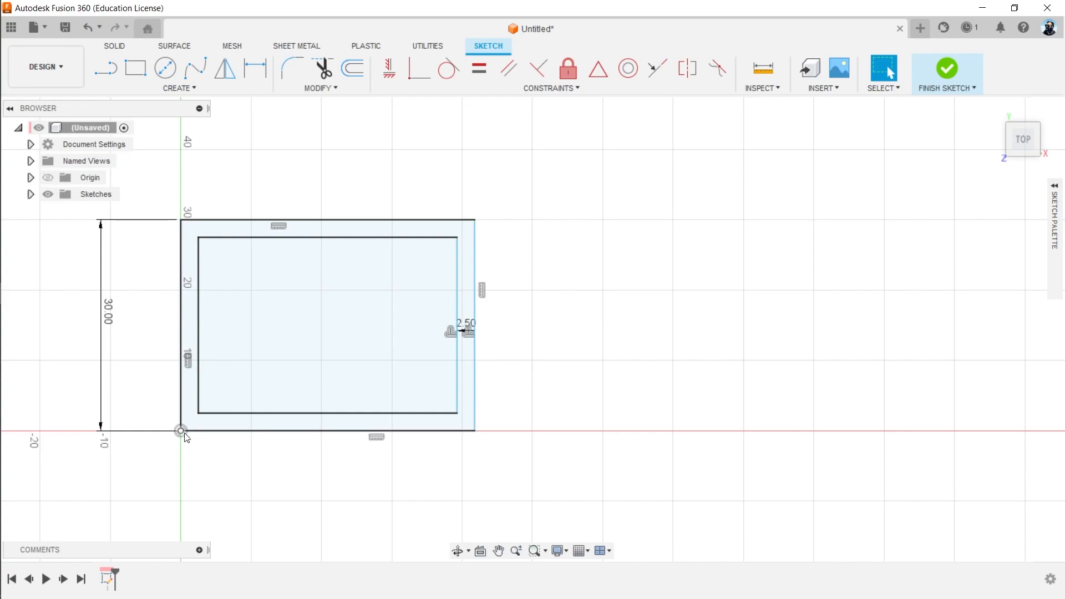
pyautogui.moveTo(479, 355)
pyautogui.mouseDown()
pyautogui.moveTo(880, 367)
pyautogui.moveTo(975, 385)
pyautogui.moveTo(836, 385)
pyautogui.moveTo(660, 327)
pyautogui.mouseUp()
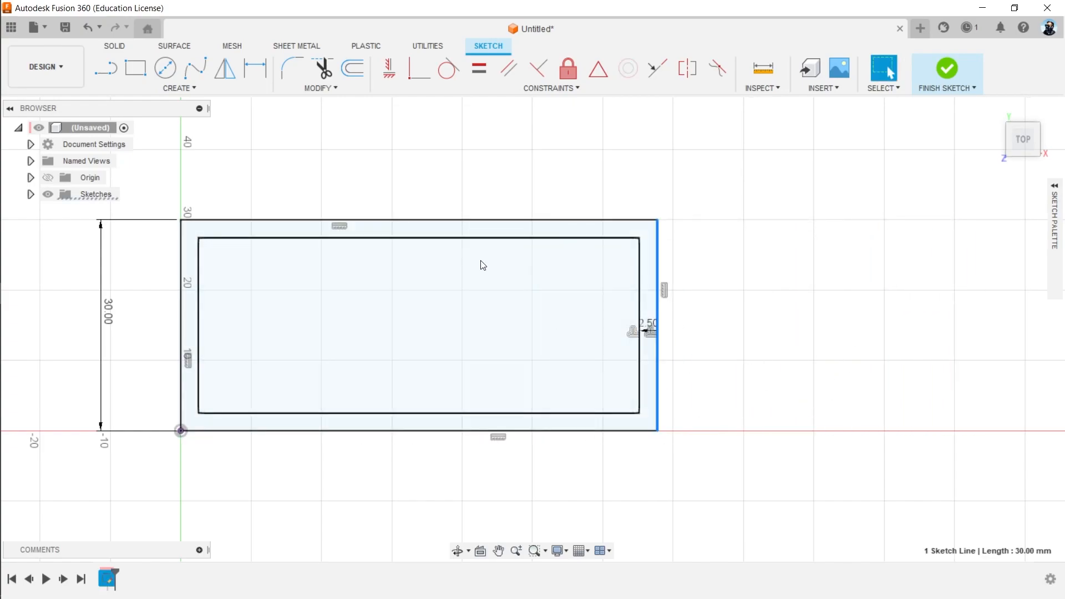
pyautogui.click(453, 221)
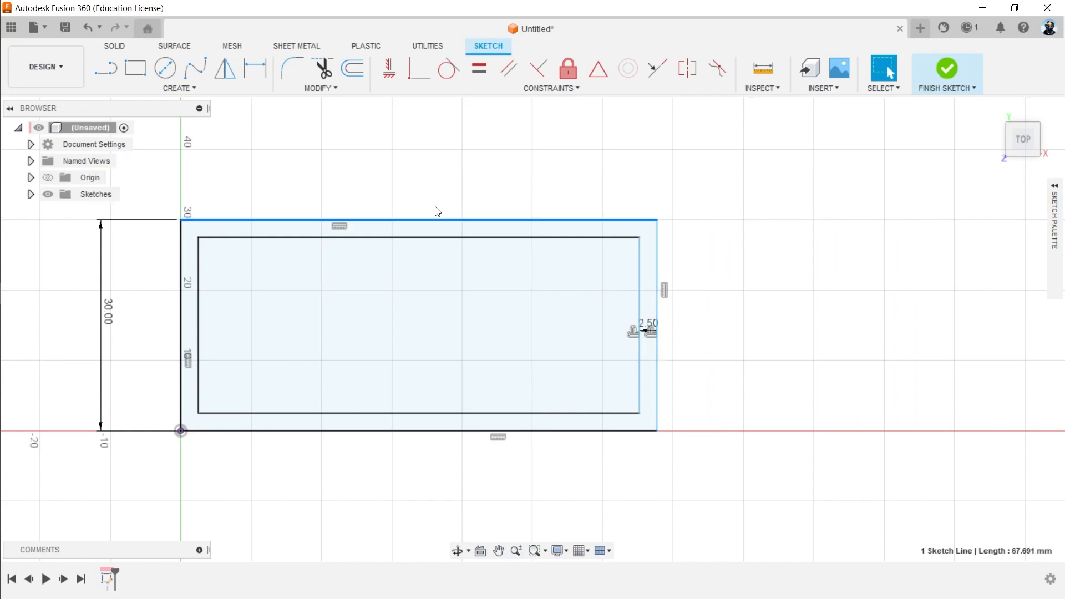
pyautogui.click(640, 303)
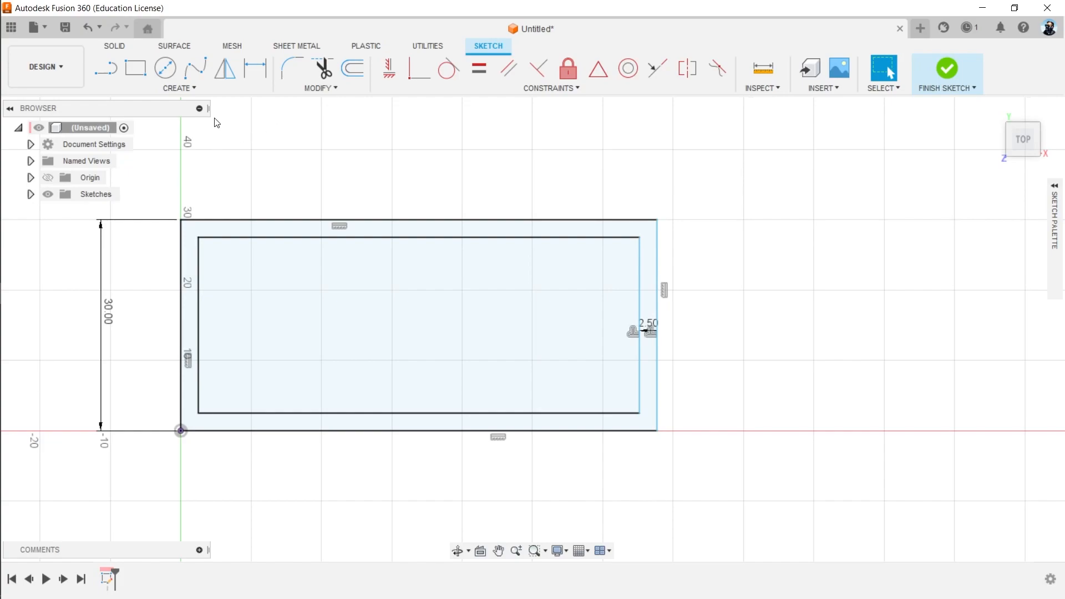
# Add sketch text reading 127V in bold, with its frame spanning the inside of the inner rectangle.
pyautogui.click(205, 90)
pyautogui.click(124, 256)
pyautogui.click(211, 258)
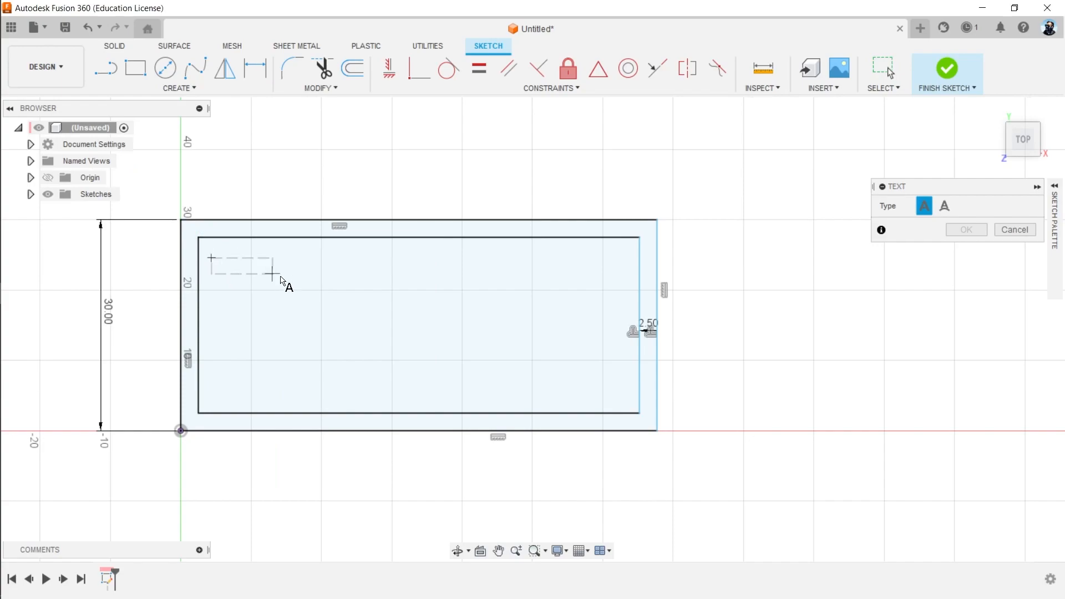
pyautogui.click(624, 398)
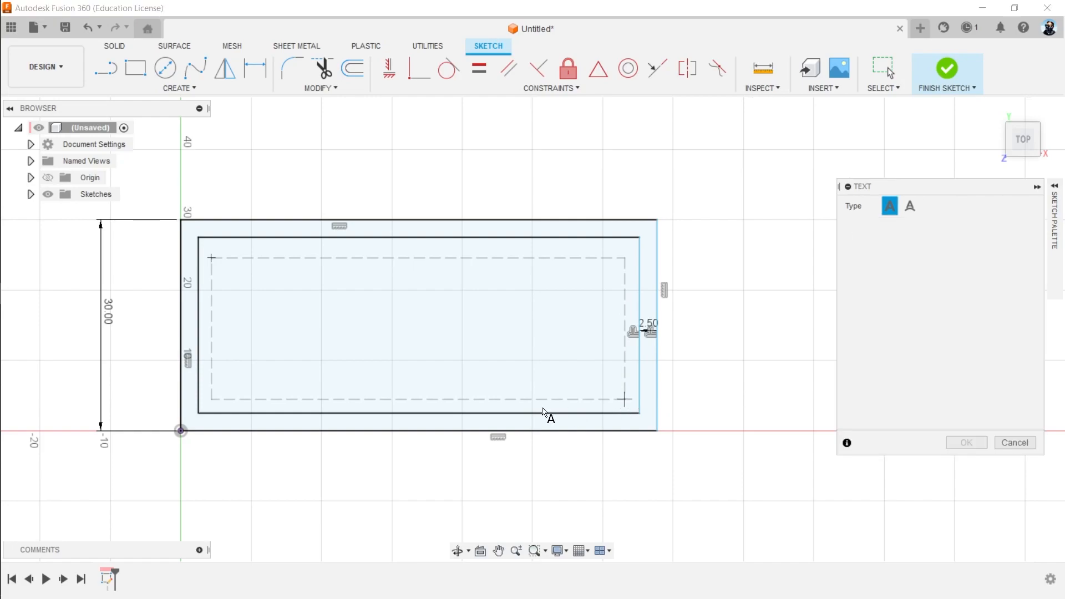
pyautogui.write('127V')
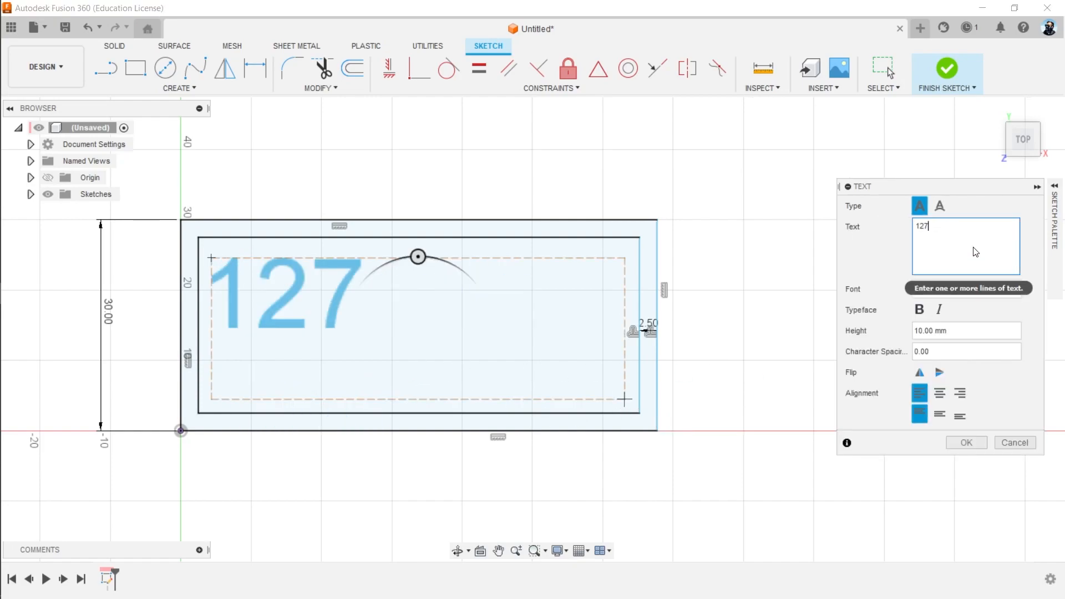
pyautogui.click(920, 310)
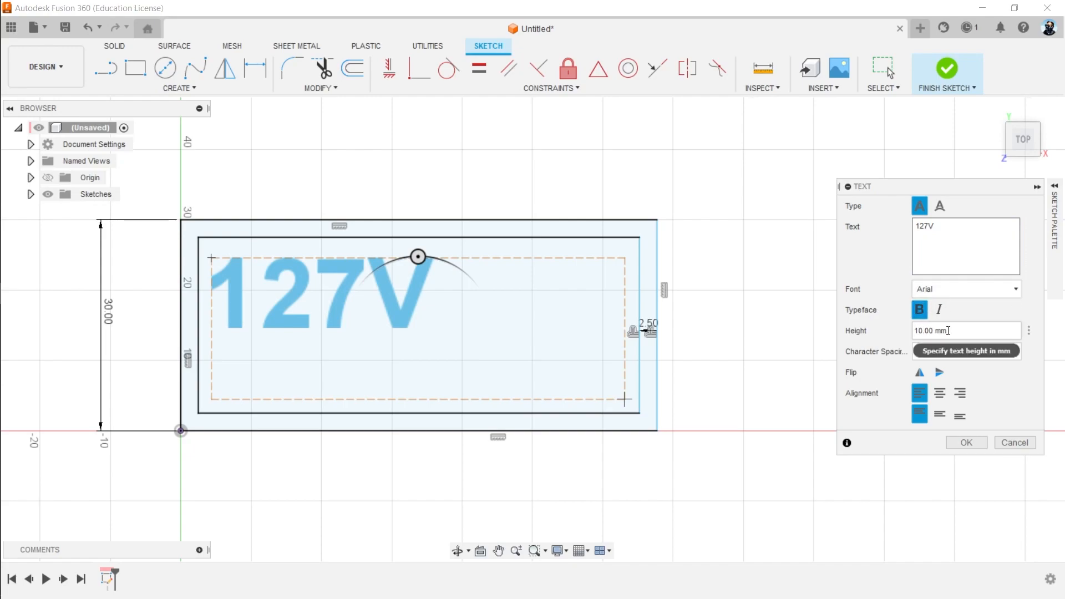
# Set the 127V text height to 20 mm.
pyautogui.moveTo(945, 331); pyautogui.dragTo(905, 331)
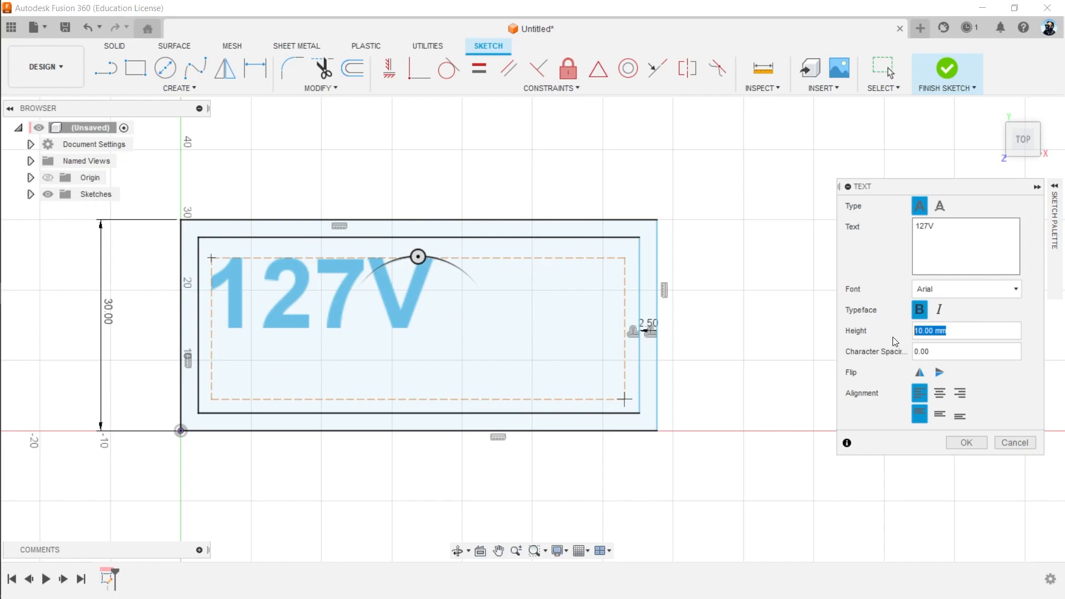
pyautogui.write('25')
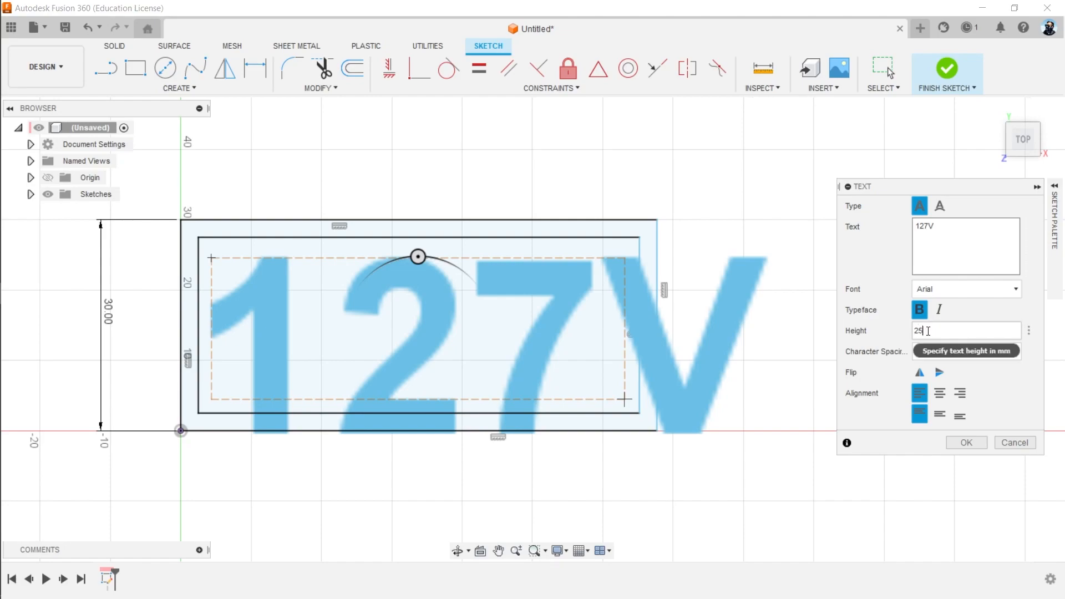
pyautogui.press('BackSpace')
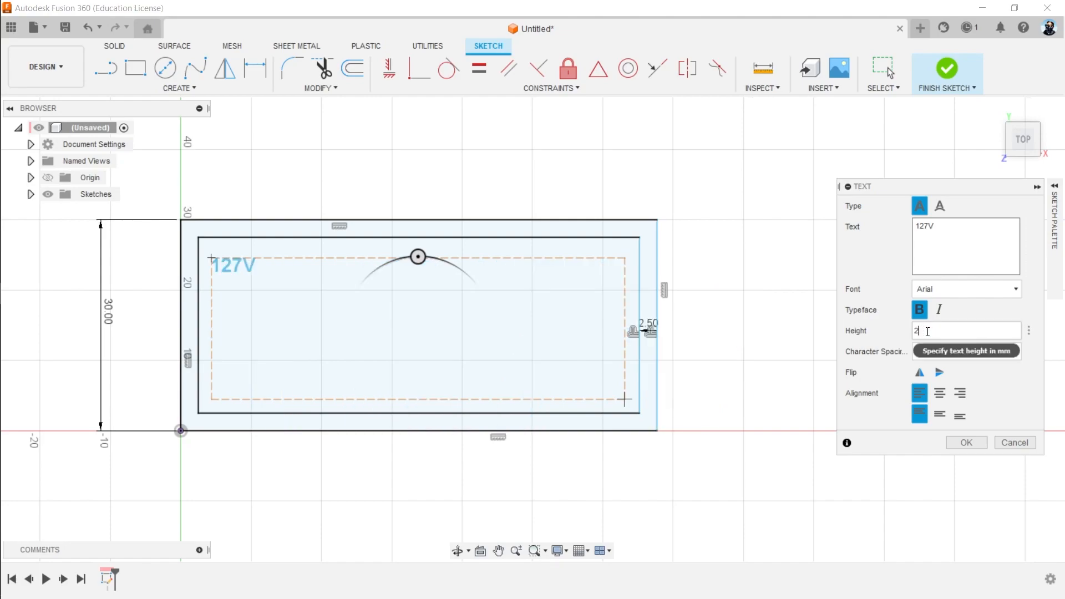
pyautogui.write('0')
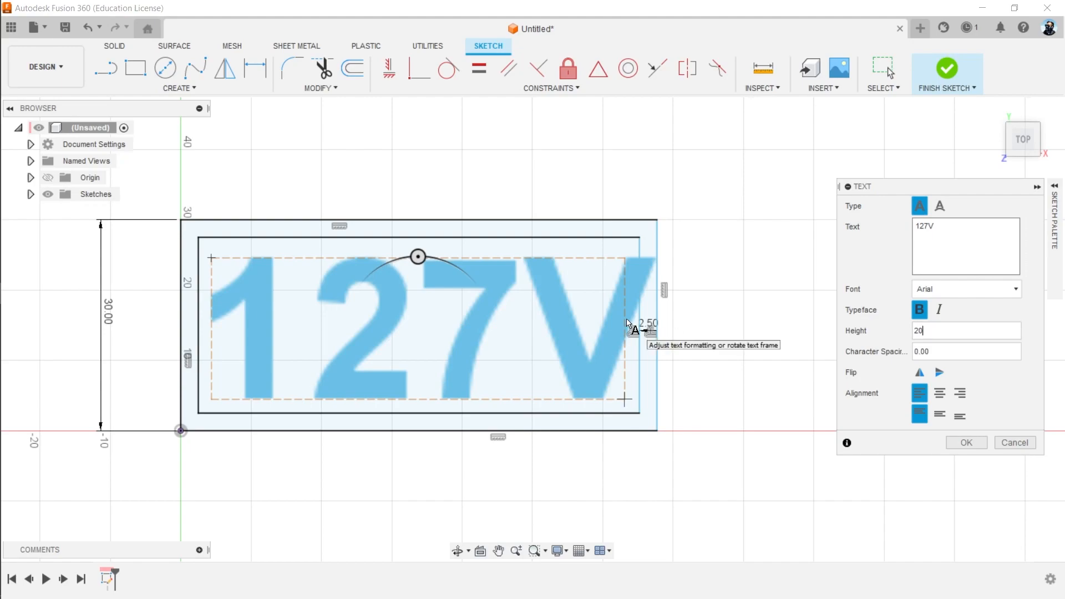
# Align the 127V text to the centre and middle of its frame and finish creating the text.
pyautogui.click(938, 393)
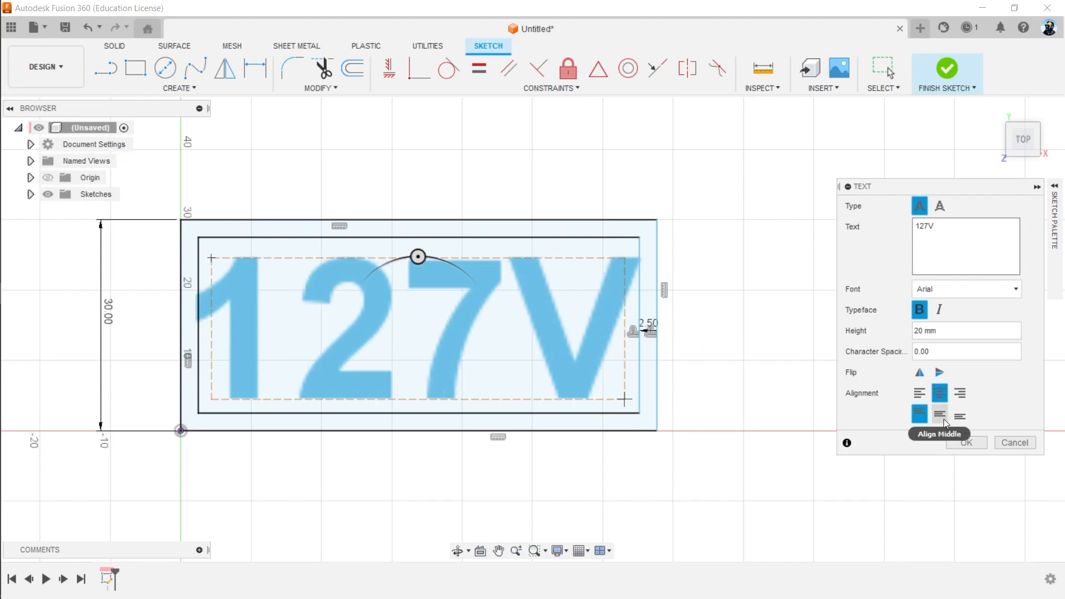
pyautogui.click(941, 417)
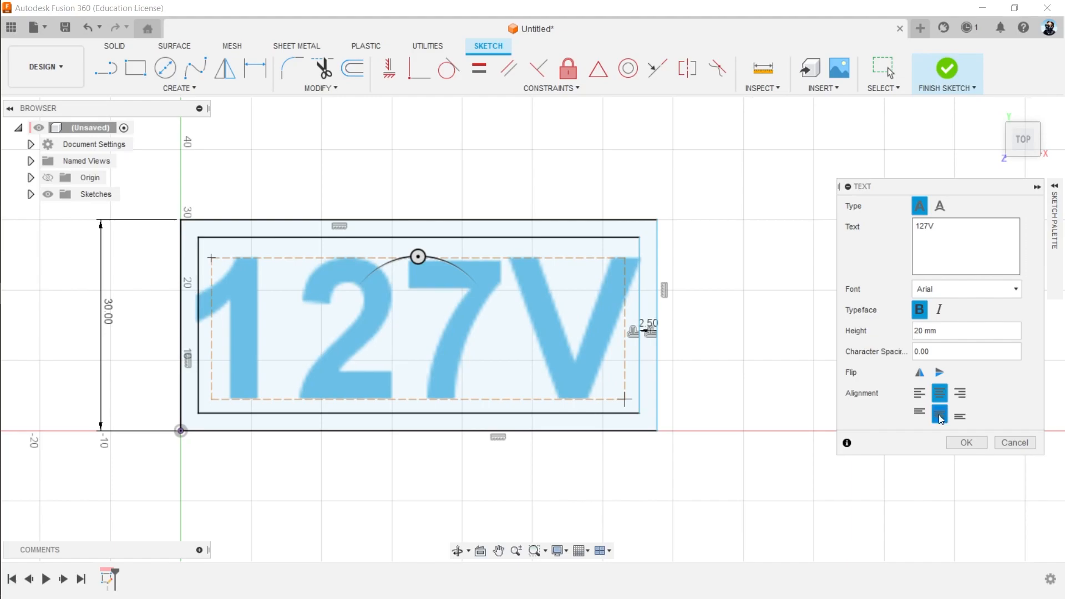
pyautogui.click(955, 442)
pyautogui.scroll(3, 265, 285)
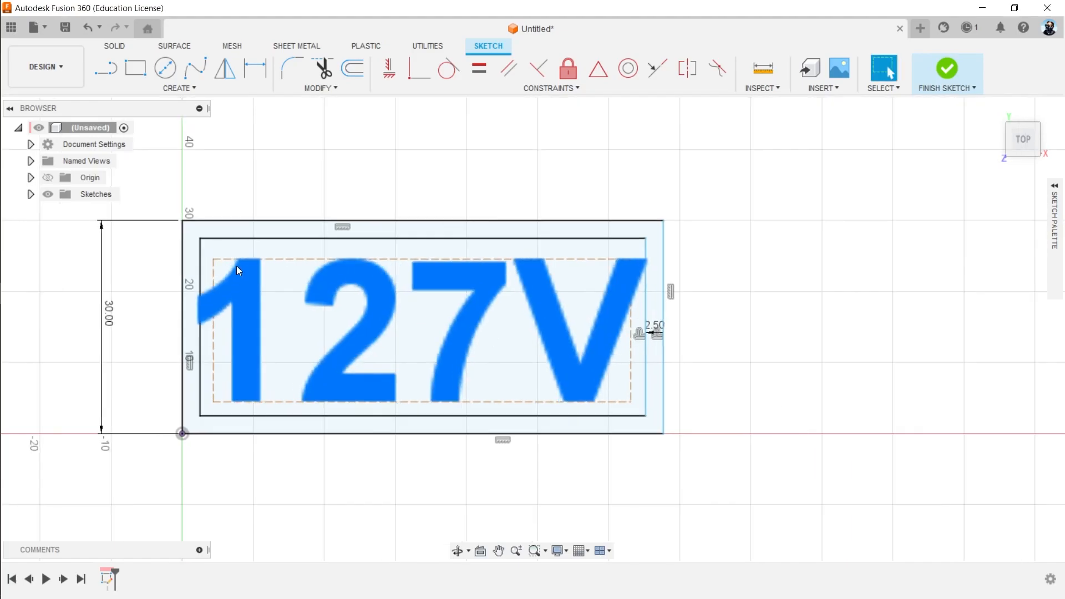
pyautogui.click(302, 256)
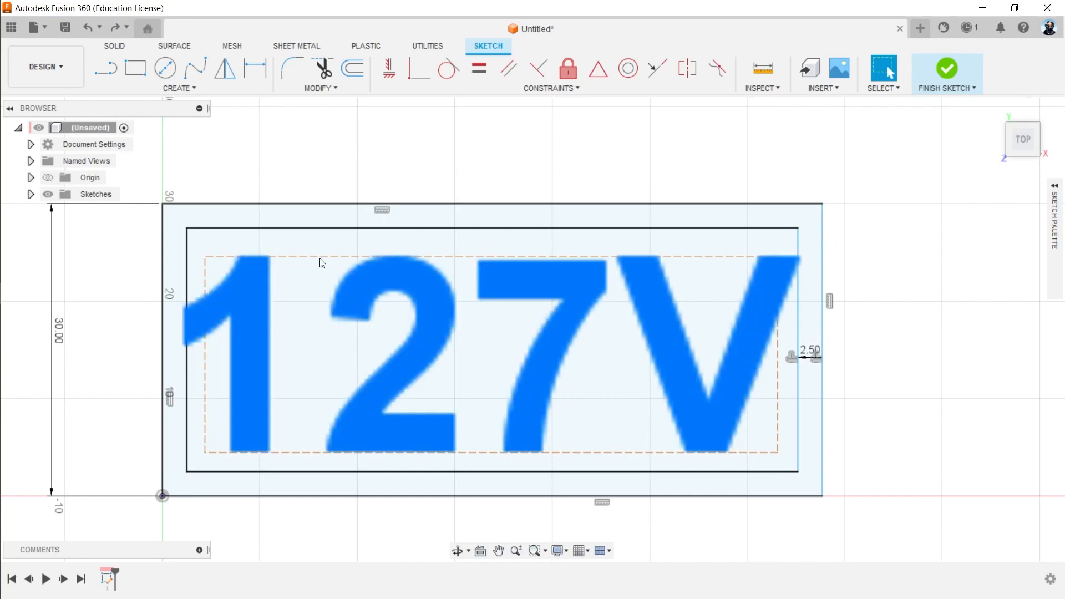
# Dimension the text frame's top edge 2.5 mm from the inner rectangle's top edge.
pyautogui.press('Escape')
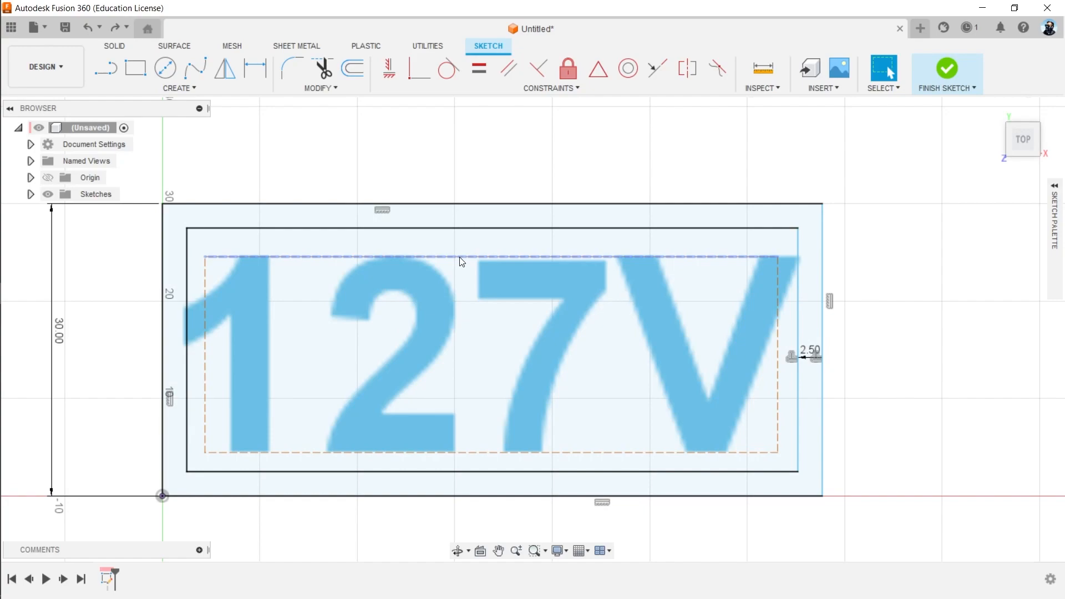
pyautogui.press('d')
pyautogui.click(459, 257)
pyautogui.click(467, 227)
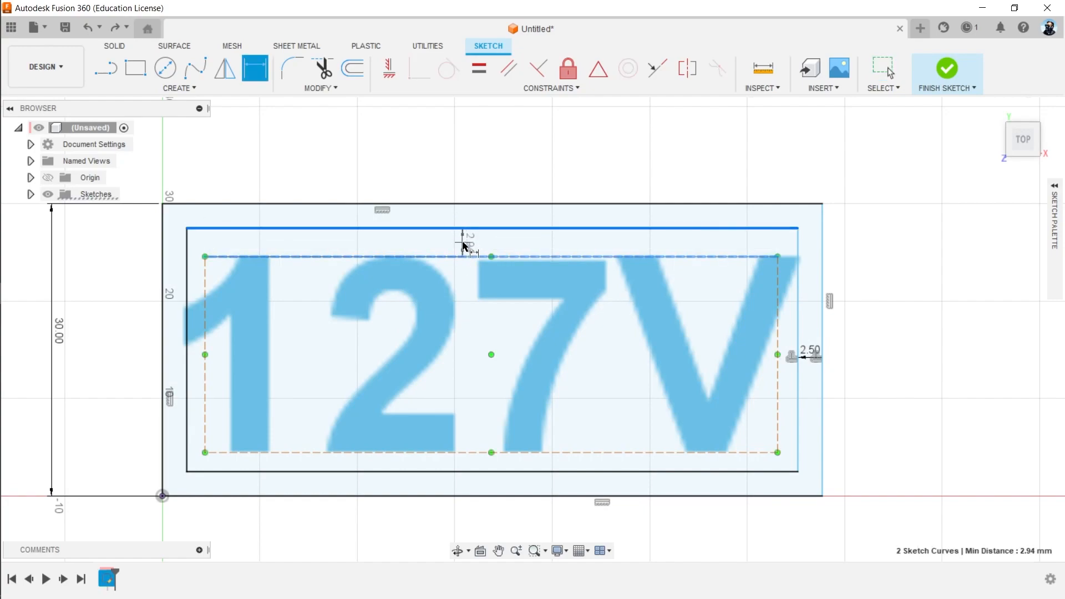
pyautogui.click(462, 244)
pyautogui.write('2.5')
pyautogui.press('Return')
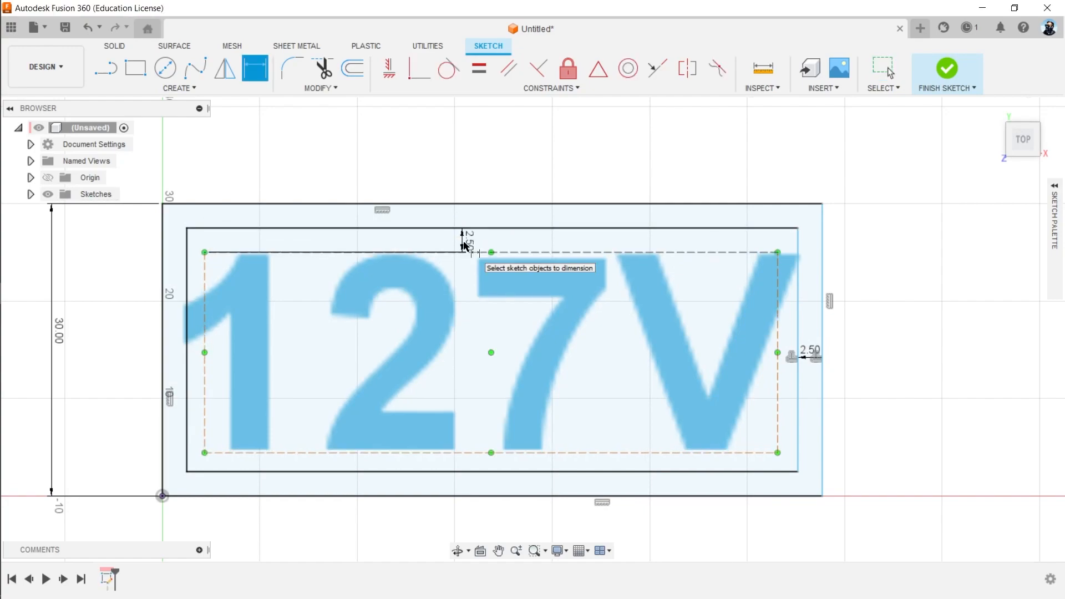
pyautogui.press('Escape')
pyautogui.click(471, 269)
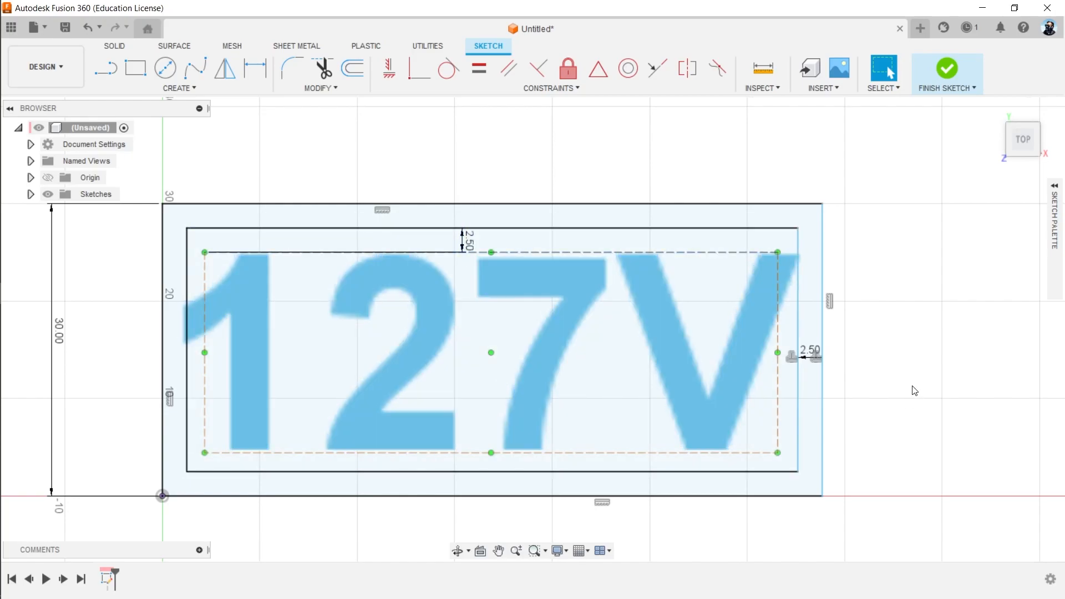
# Stretch both rectangles by moving the outer rectangle's right edge outward, making the outer one about 82 mm long.
pyautogui.moveTo(823, 339); pyautogui.dragTo(965, 342)
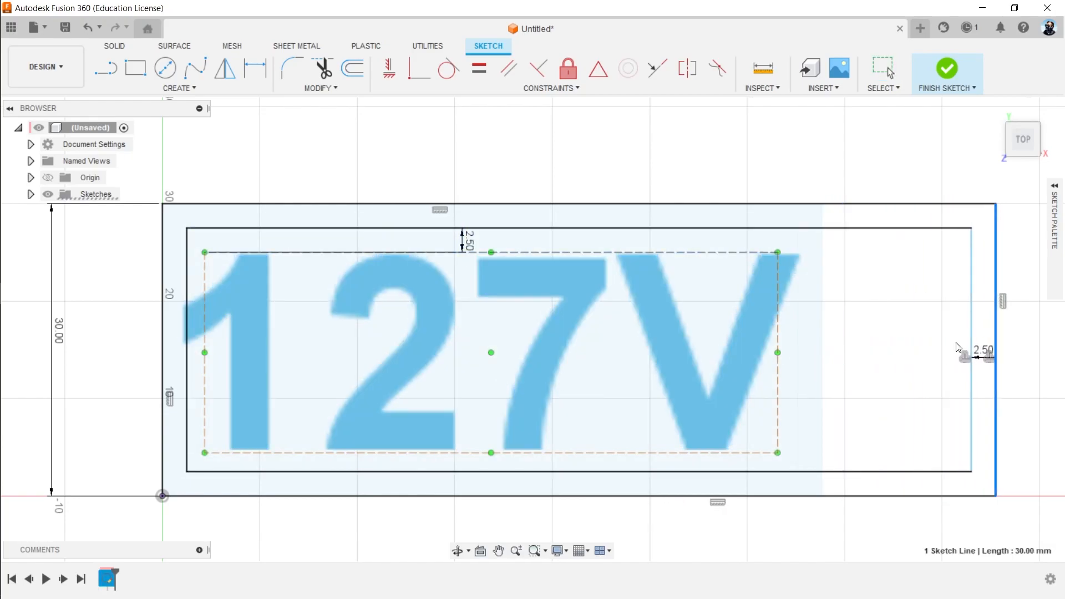
pyautogui.hotkey('ctrl', 'z')
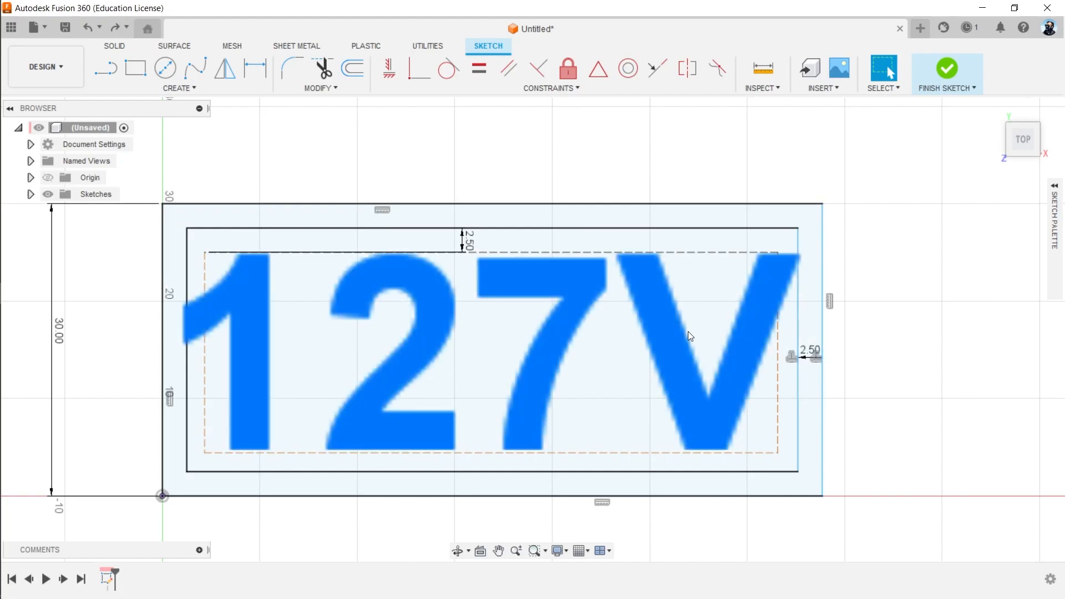
pyautogui.moveTo(823, 336); pyautogui.dragTo(961, 344)
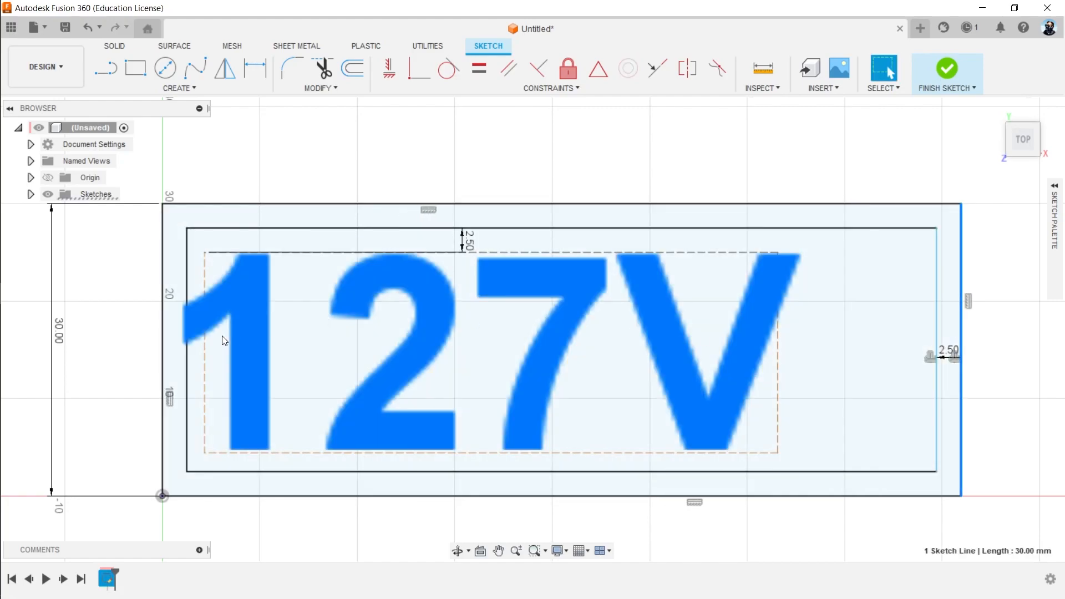
# Dimension the text frame's left edge 2.5 mm from the inner rectangle's left edge.
pyautogui.press('d')
pyautogui.click(203, 368)
pyautogui.click(188, 373)
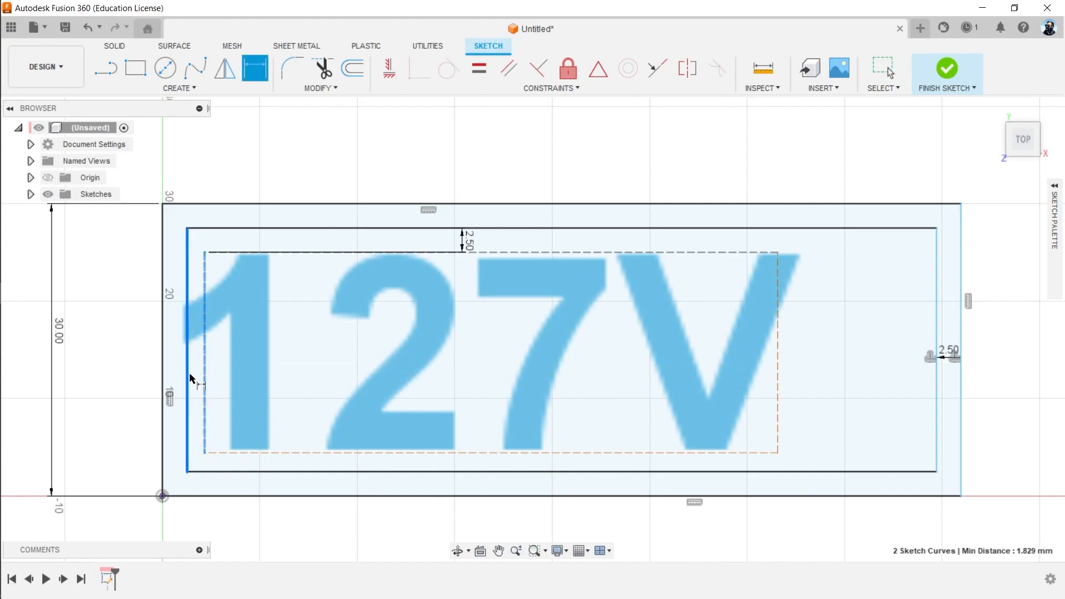
pyautogui.click(196, 380)
pyautogui.write('2.5')
pyautogui.press('Return')
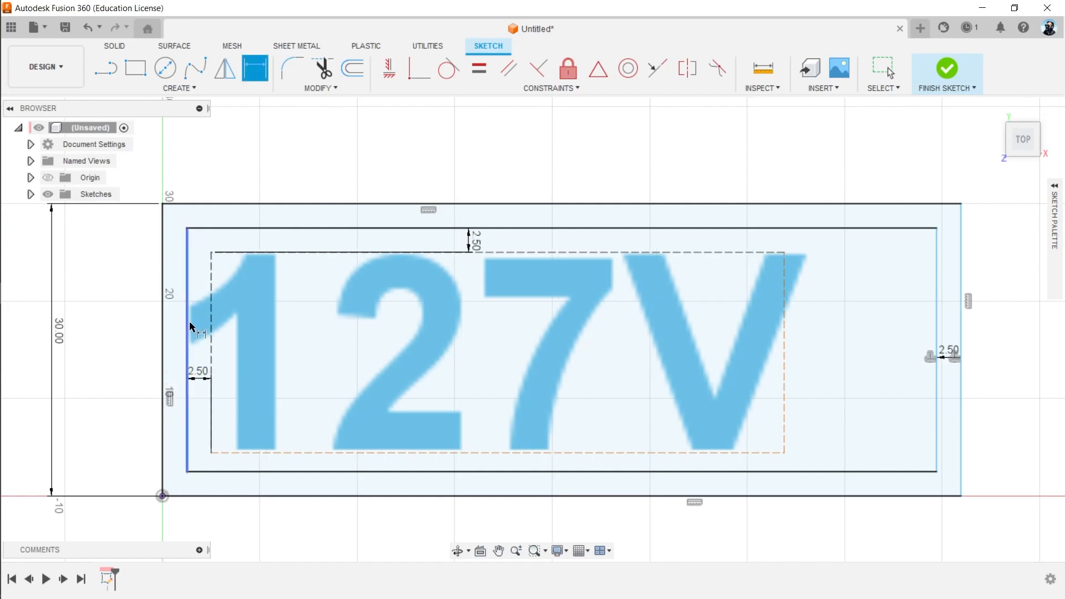
pyautogui.press('Escape')
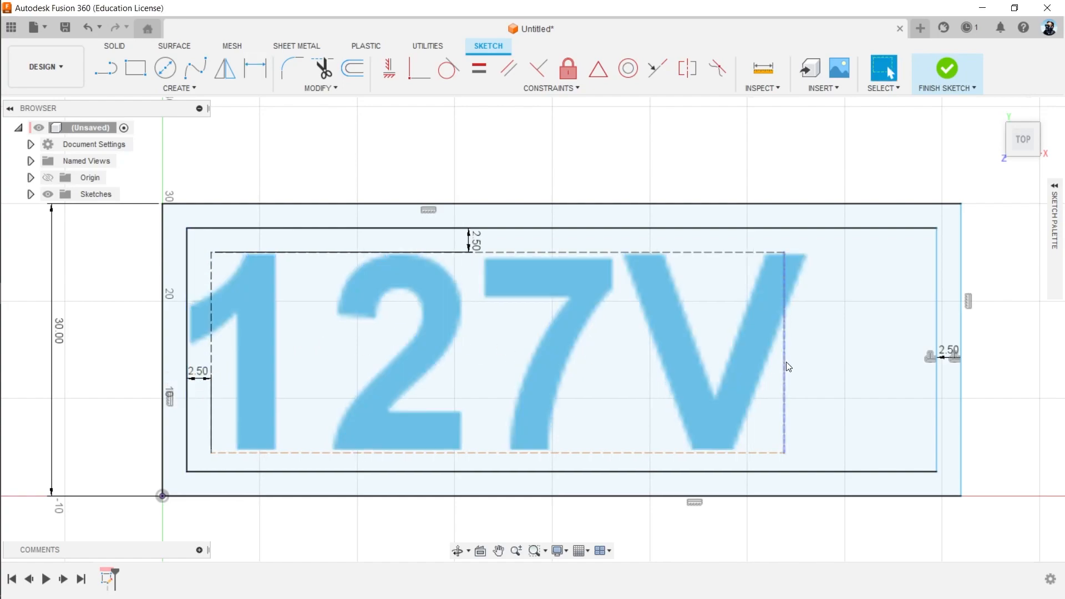
# Widen the 127V text frame to about 63 mm by moving its right edge outward, undoing any further stretch.
pyautogui.click(787, 366)
pyautogui.moveTo(783, 353); pyautogui.dragTo(830, 354)
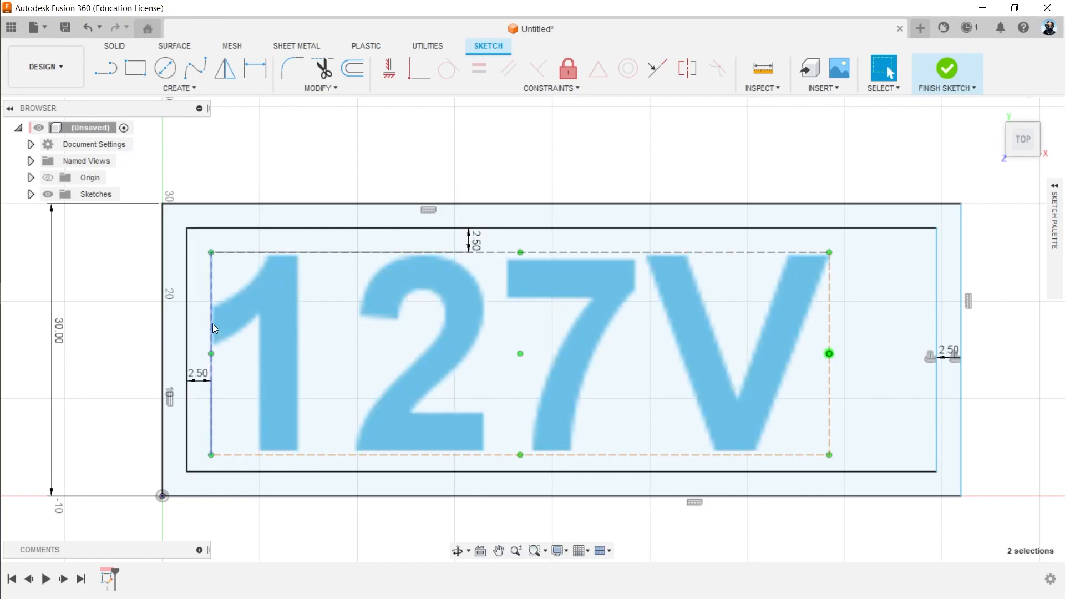
pyautogui.moveTo(829, 318)
pyautogui.mouseDown()
pyautogui.moveTo(787, 165)
pyautogui.moveTo(871, 465)
pyautogui.moveTo(1001, 575)
pyautogui.mouseUp()
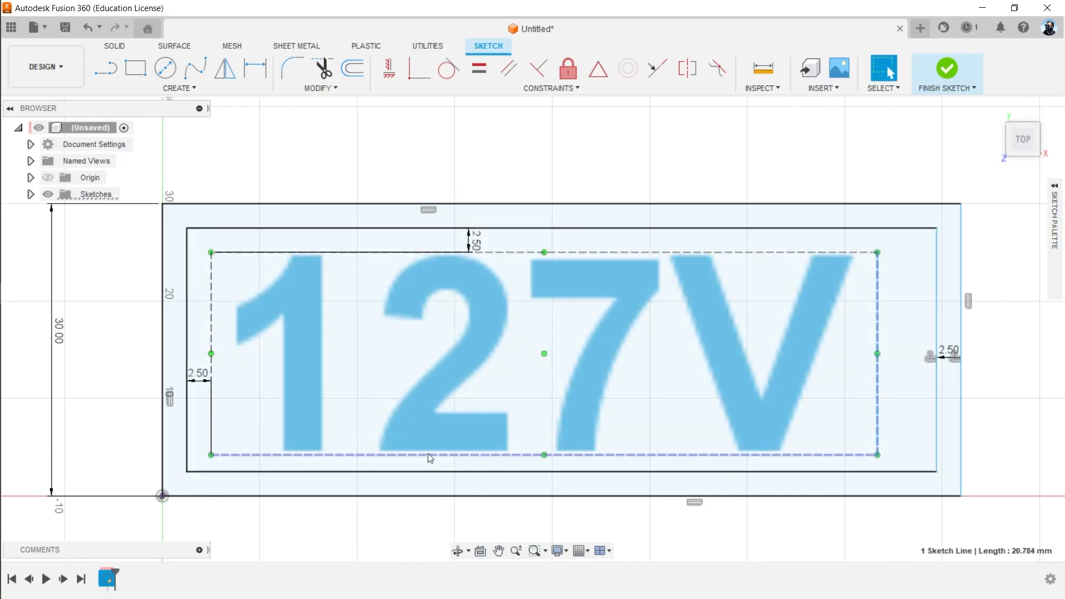
pyautogui.hotkey('ctrl', 'z')
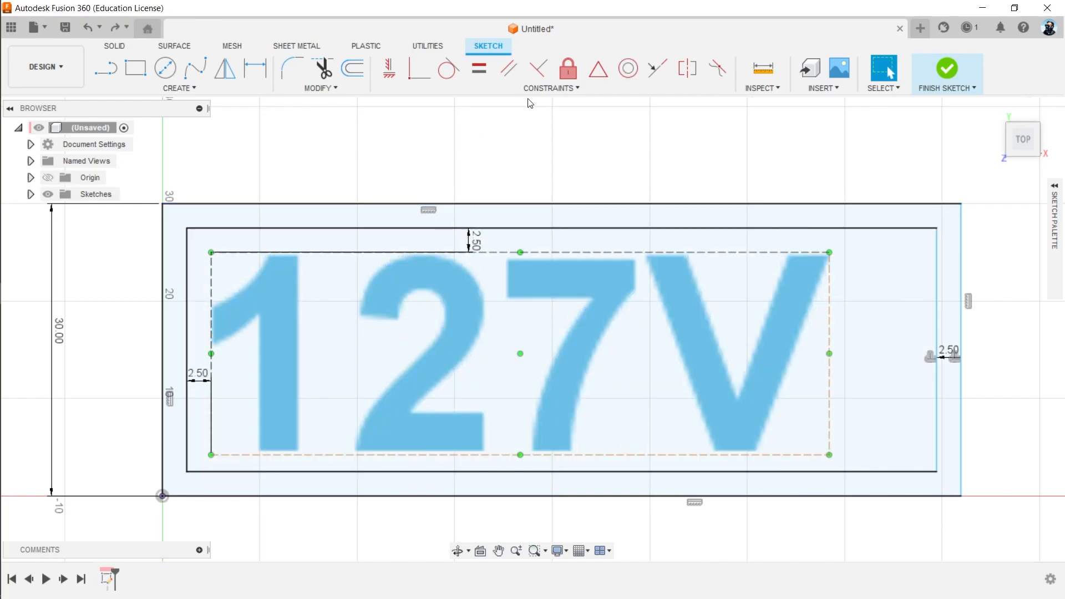
# Try to apply a Horizontal/Vertical constraint to the text frame's top and right edges.
pyautogui.click(576, 254)
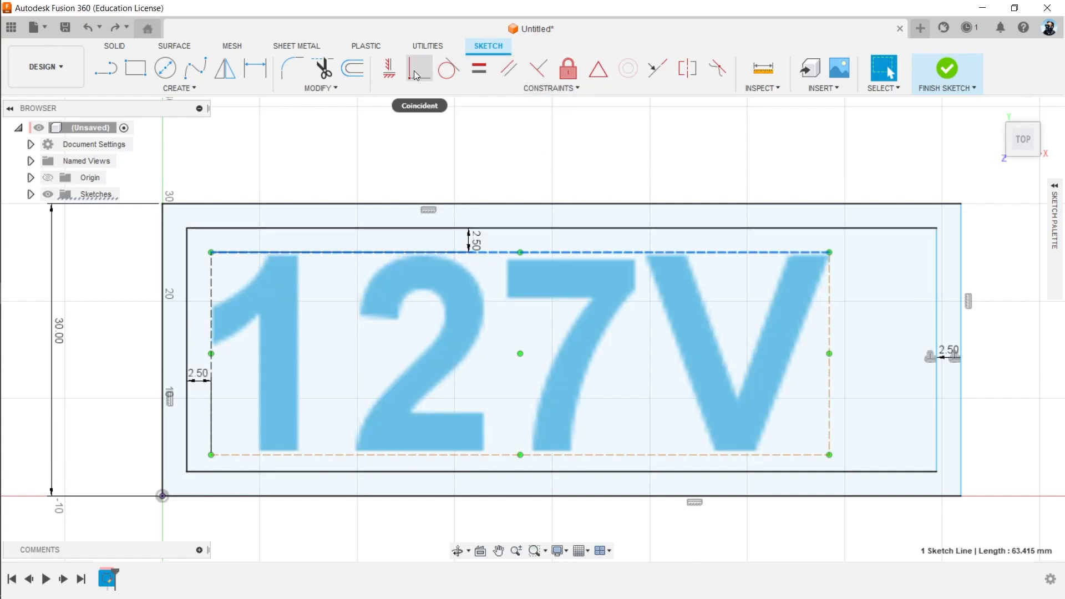
pyautogui.click(389, 69)
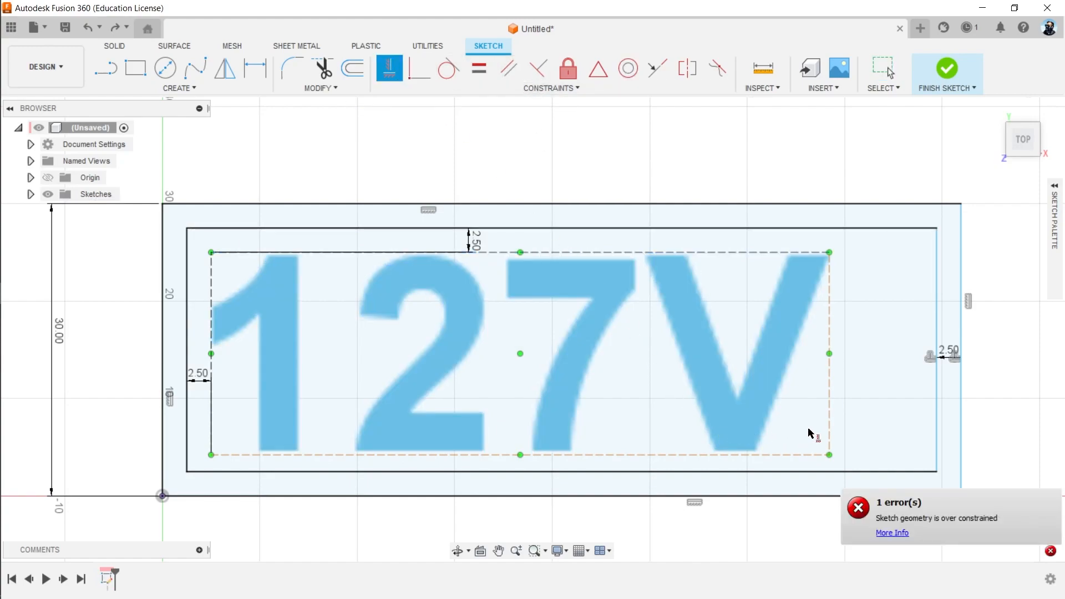
pyautogui.click(829, 405)
pyautogui.press('Escape')
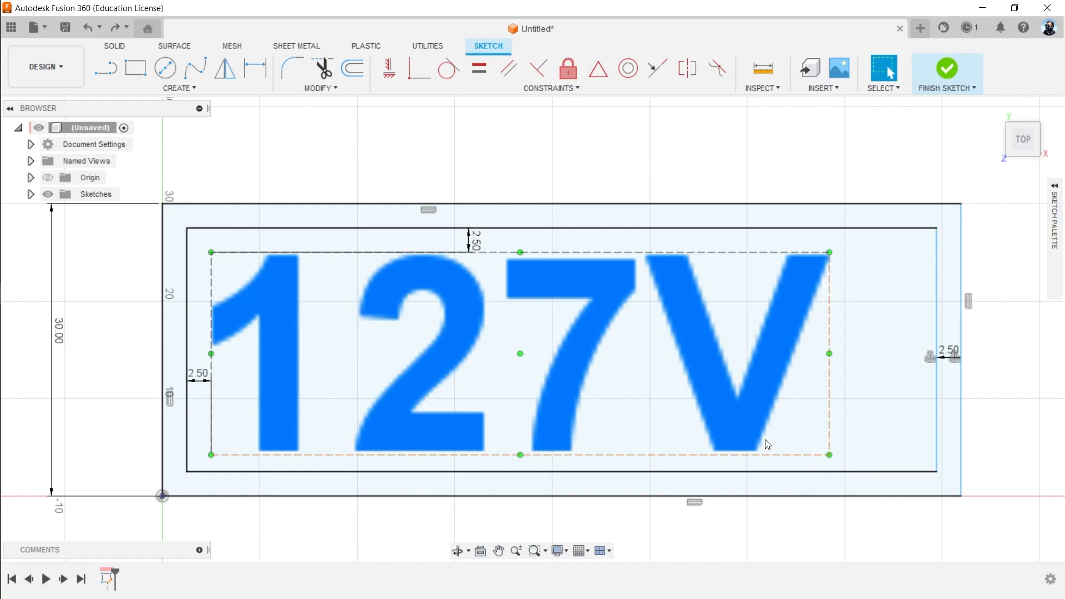
# Dimension the text frame's right edge 2.5 mm from the inner rectangle's right edge, undoing any test stretch of the outer rectangle.
pyautogui.click(935, 356)
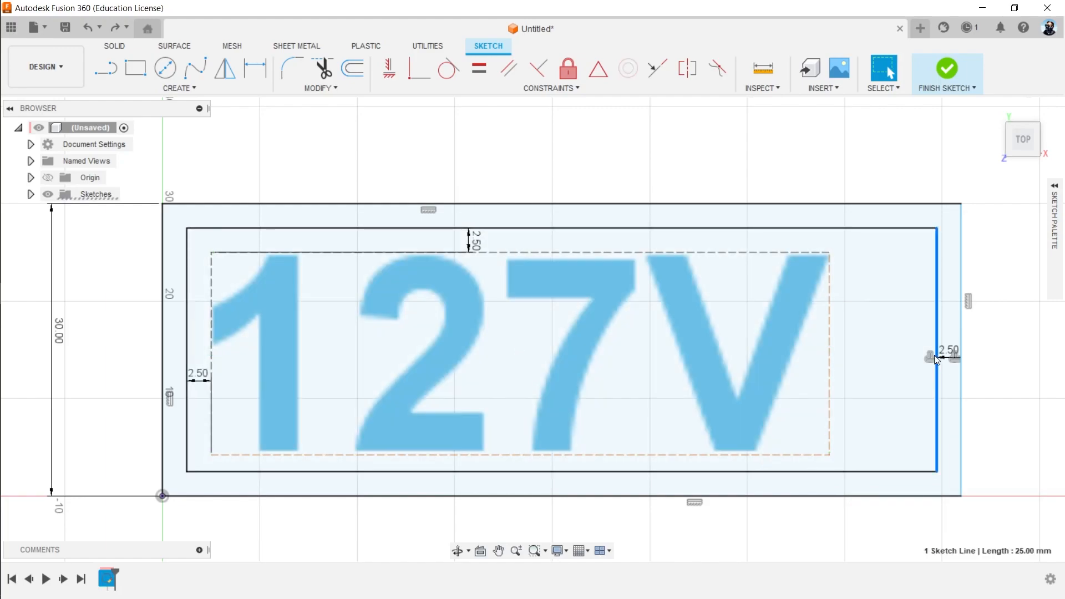
pyautogui.press('d')
pyautogui.click(828, 363)
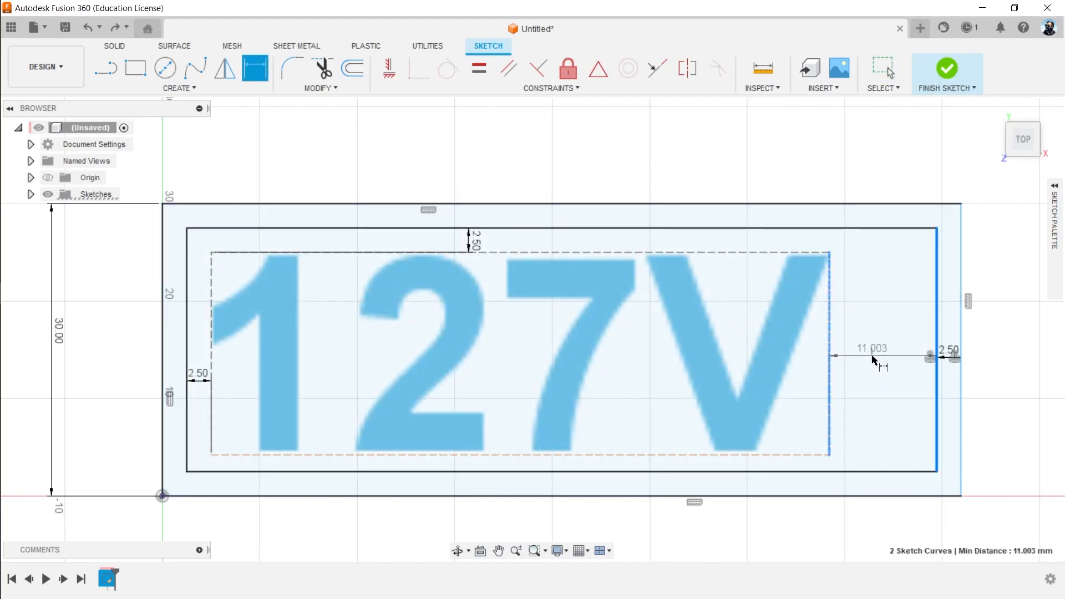
pyautogui.click(877, 357)
pyautogui.write('2.5')
pyautogui.press('Return')
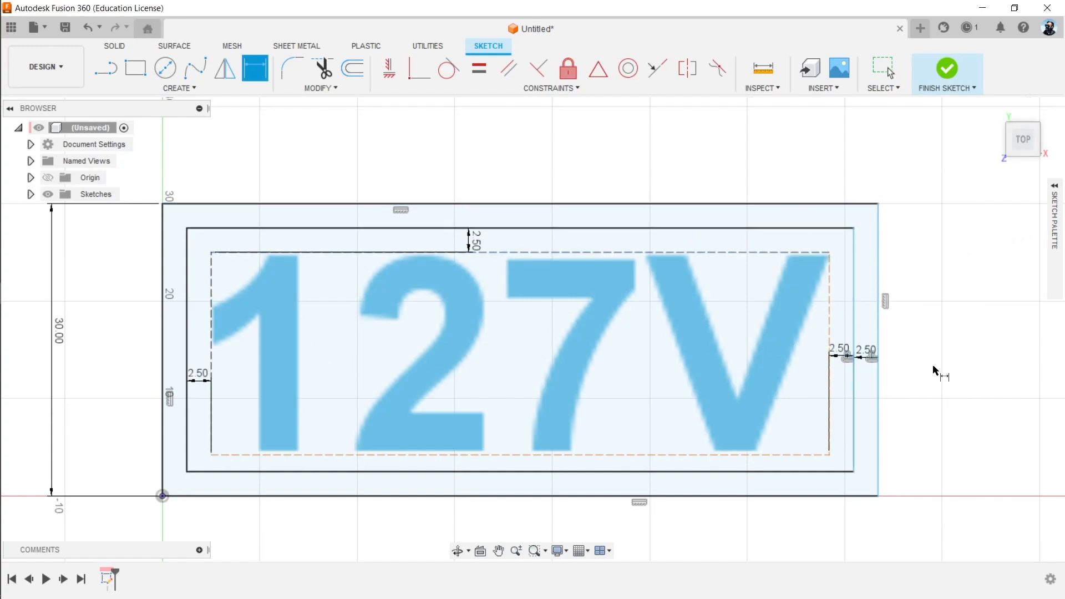
pyautogui.press('Escape')
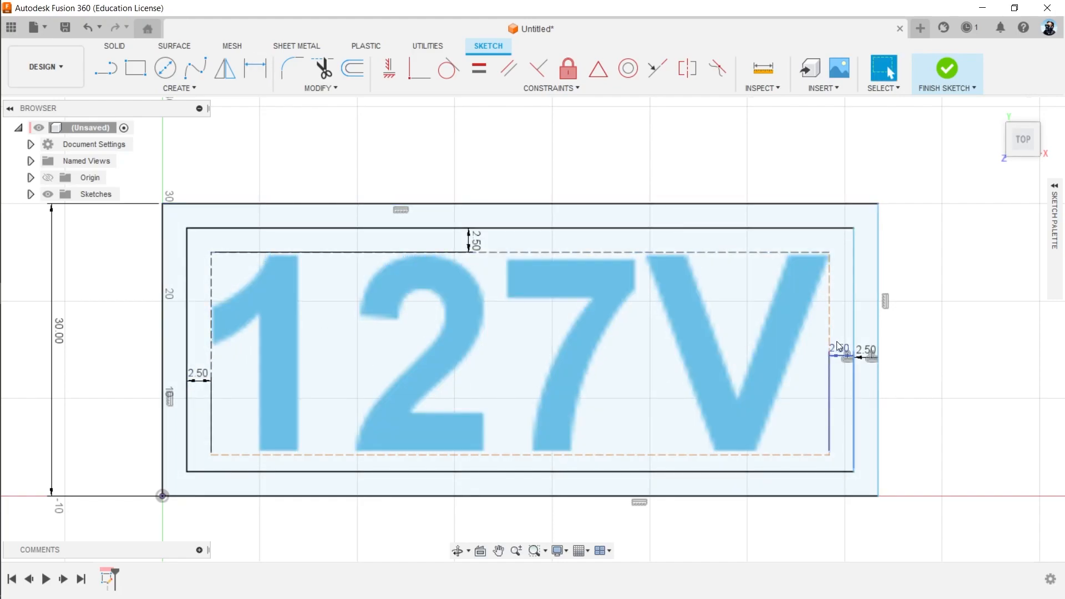
pyautogui.moveTo(880, 348)
pyautogui.mouseDown()
pyautogui.moveTo(1053, 349)
pyautogui.moveTo(847, 351)
pyautogui.moveTo(1001, 355)
pyautogui.moveTo(1063, 375)
pyautogui.moveTo(825, 388)
pyautogui.moveTo(959, 383)
pyautogui.mouseUp()
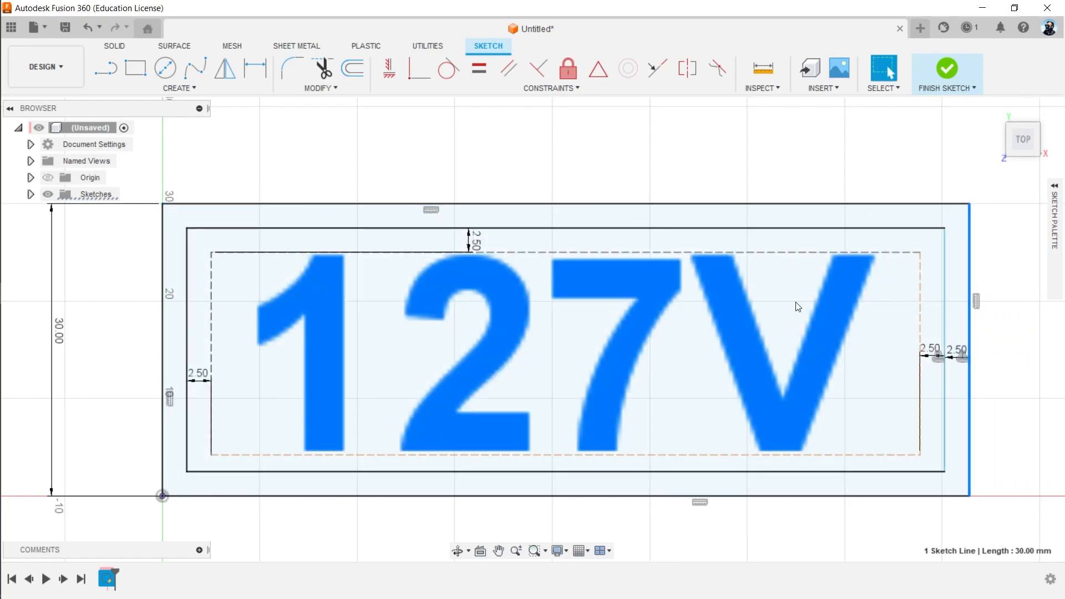
pyautogui.hotkey('ctrl', 'z')
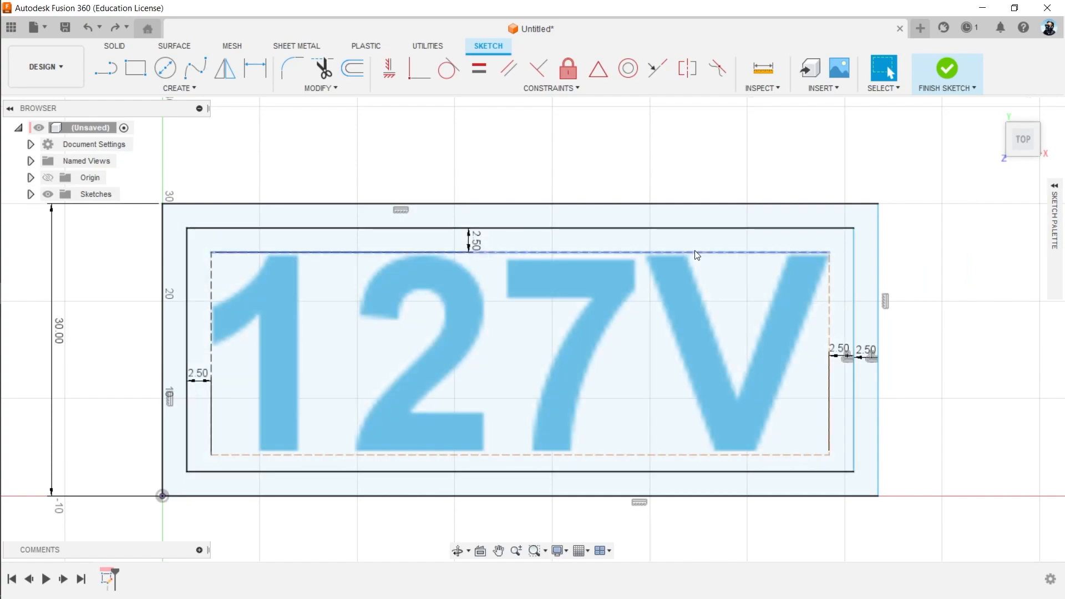
# Dimension the width of the 127V text frame along its top edge at 65 mm.
pyautogui.click(697, 256)
pyautogui.press('d')
pyautogui.click(496, 172)
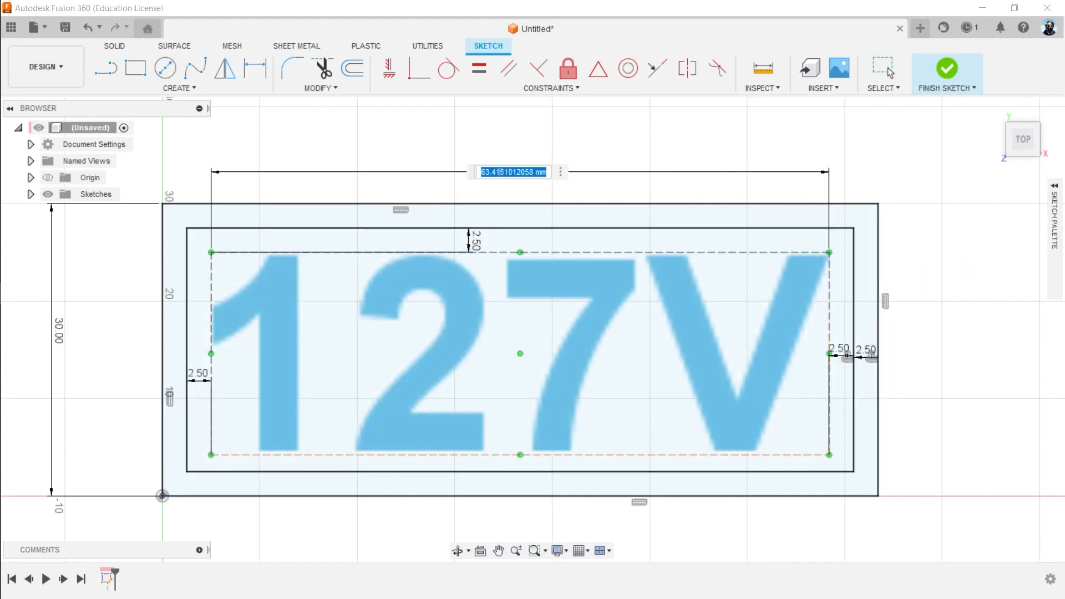
pyautogui.write('65')
pyautogui.press('Return')
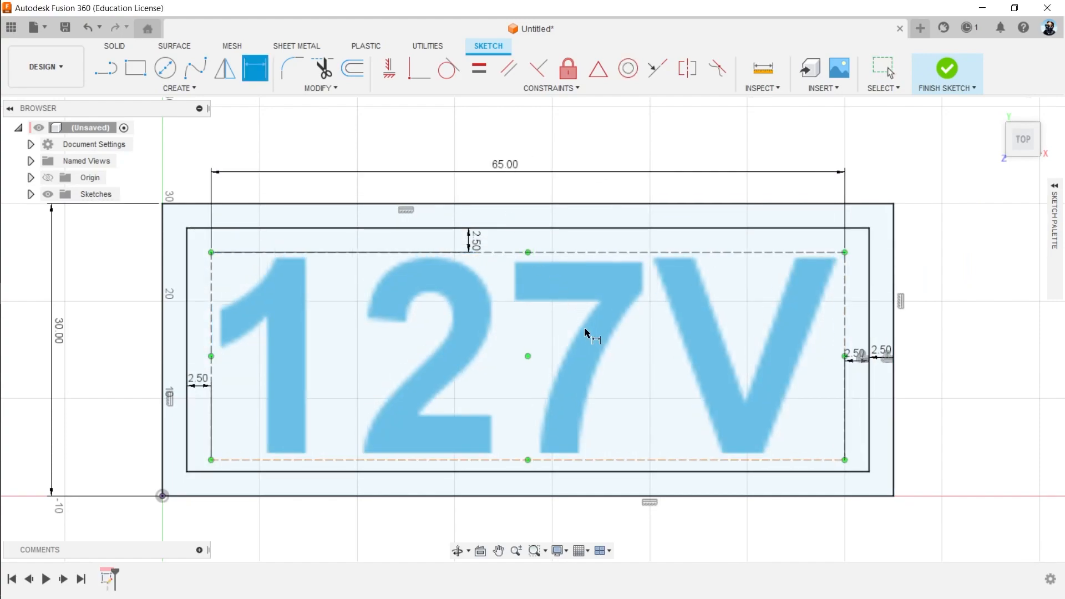
pyautogui.press('Escape')
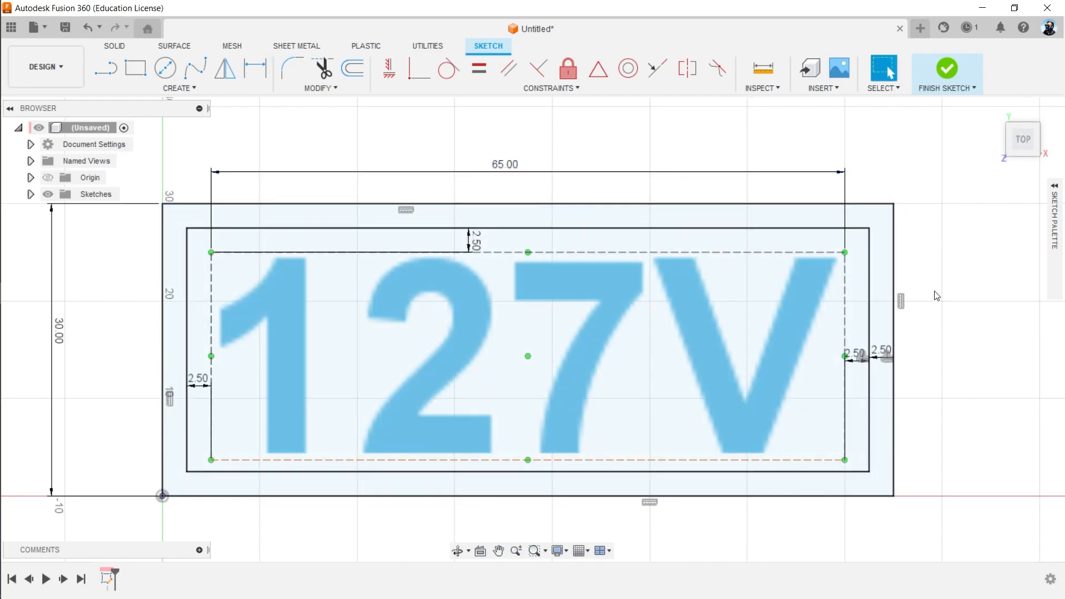
# Finish the sketch of the bordered 127V label.
pyautogui.click(893, 272)
pyautogui.click(952, 265)
pyautogui.click(947, 67)
pyautogui.keyDown('shift'); pyautogui.moveTo(943, 341); pyautogui.dragTo(933, 232, button='middle'); pyautogui.keyUp('shift')
pyautogui.scroll(3, 529, 304)
pyautogui.scroll(-5, 540, 304)
pyautogui.scroll(-2, 540, 304)
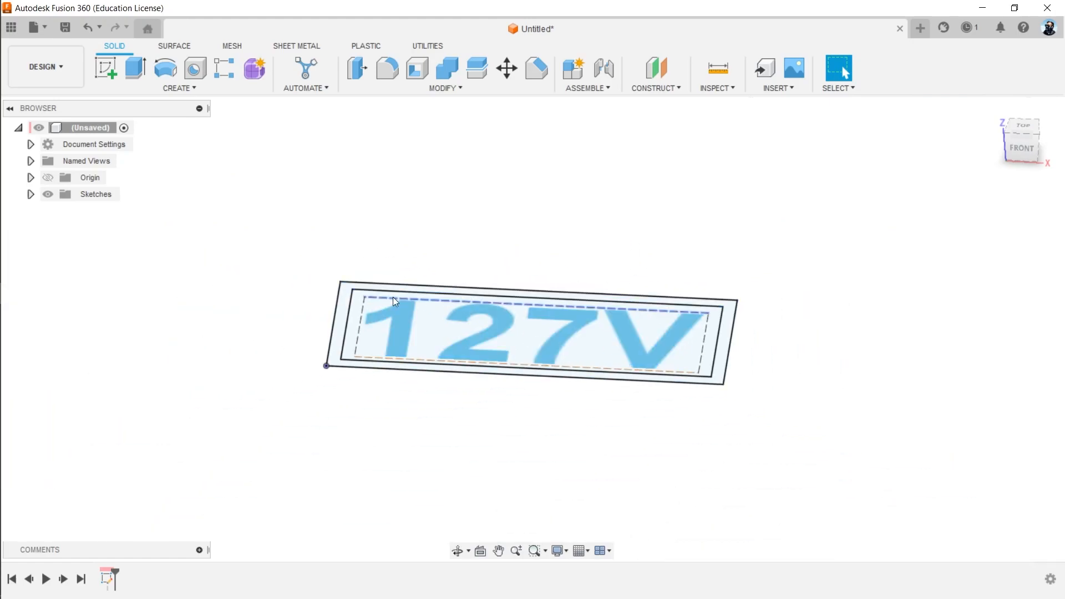
pyautogui.click(141, 69)
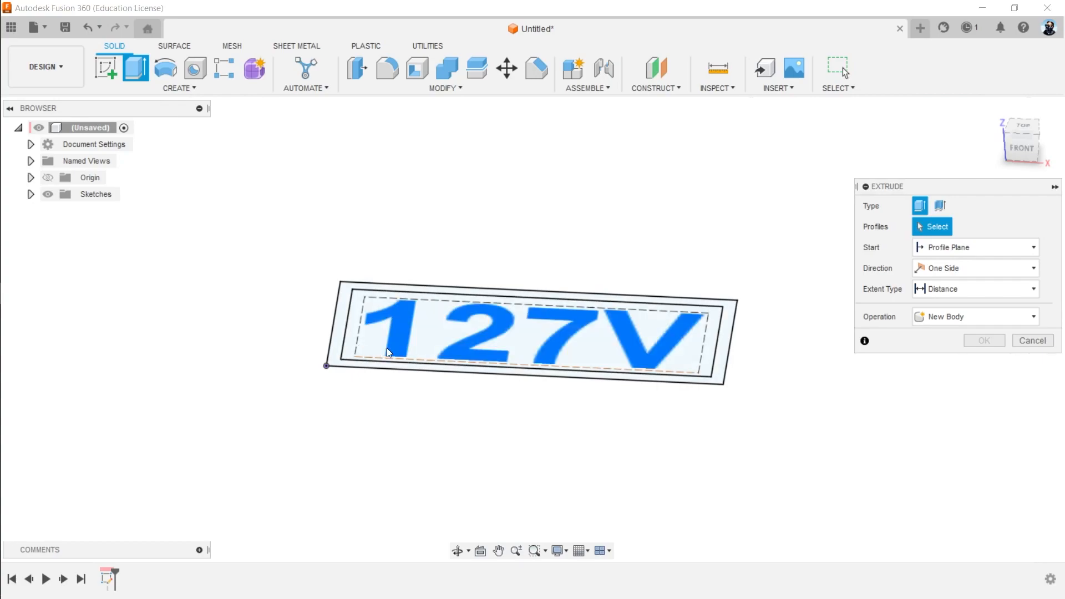
pyautogui.click(345, 351)
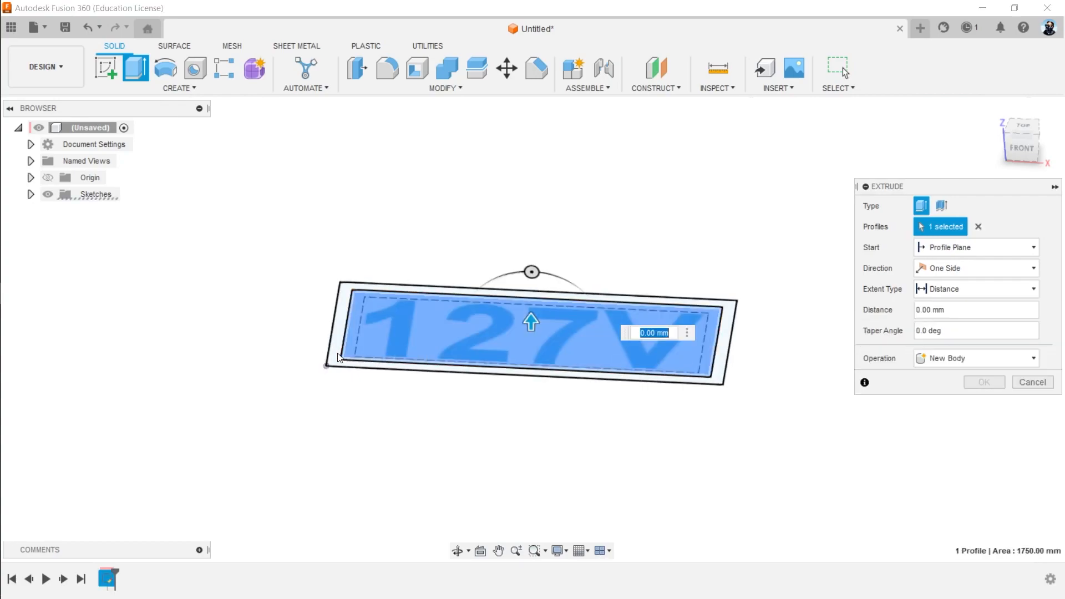
pyautogui.click(337, 358)
pyautogui.click(398, 339)
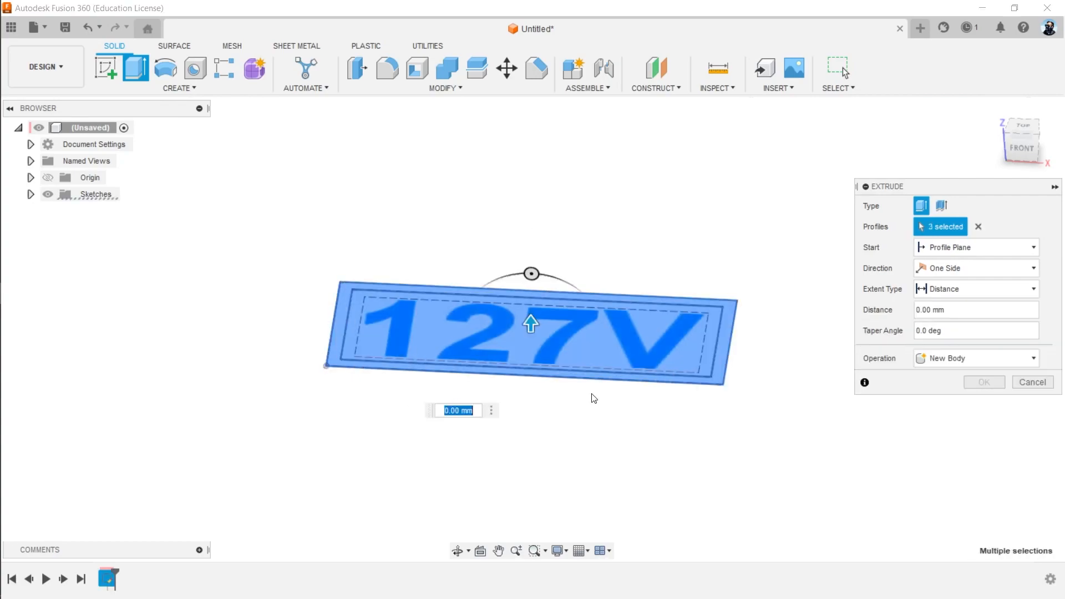
pyautogui.click(1034, 385)
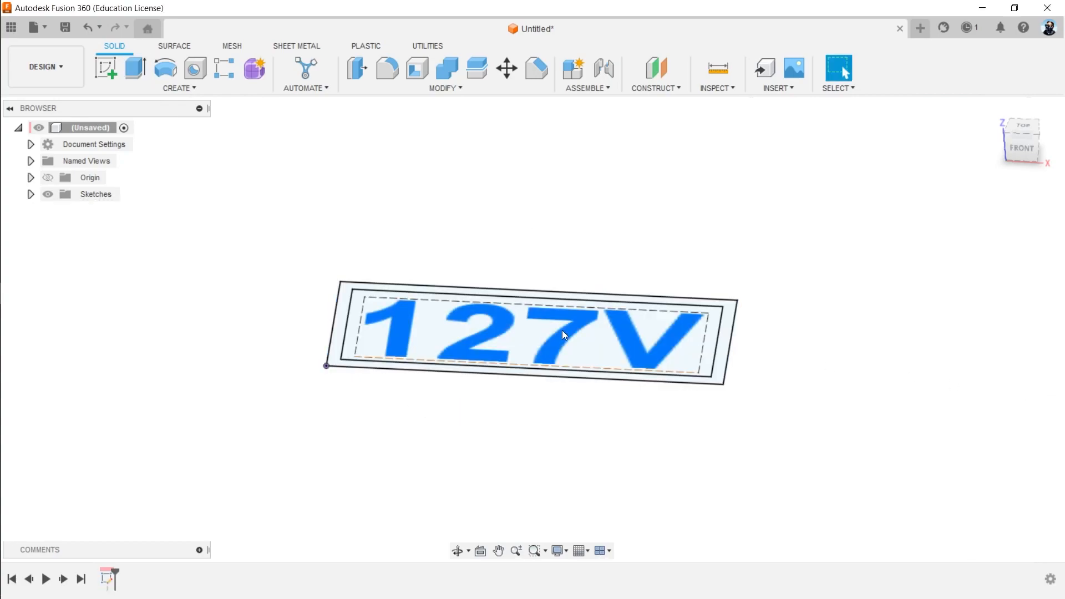
# Extrude the border profile and the 127V text together 2 mm to one side as new bodies.
pyautogui.click(134, 69)
pyautogui.click(341, 344)
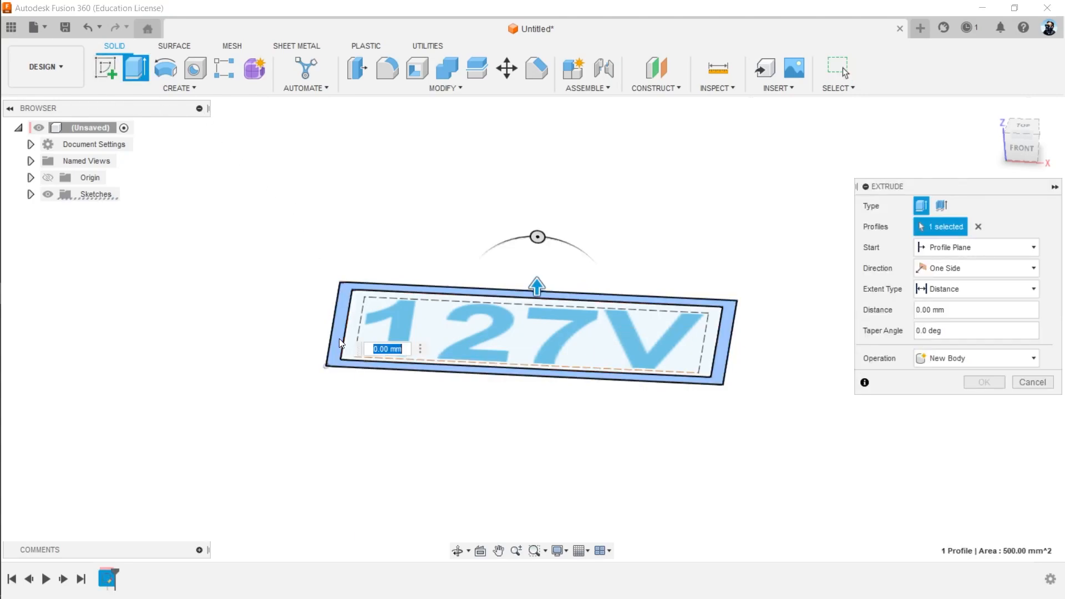
pyautogui.click(395, 321)
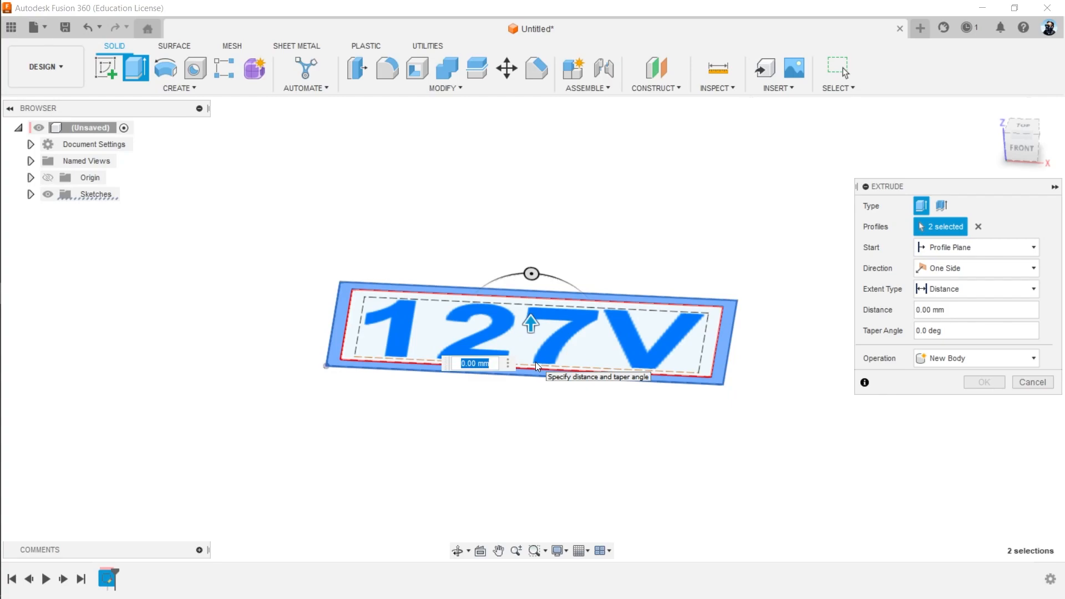
pyautogui.write('2')
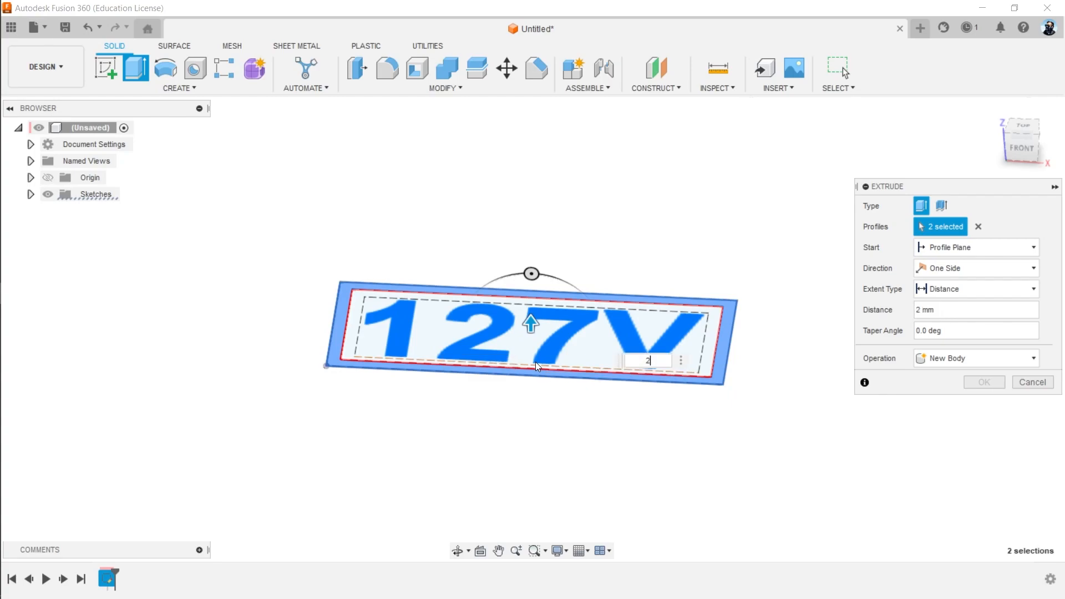
pyautogui.click(982, 382)
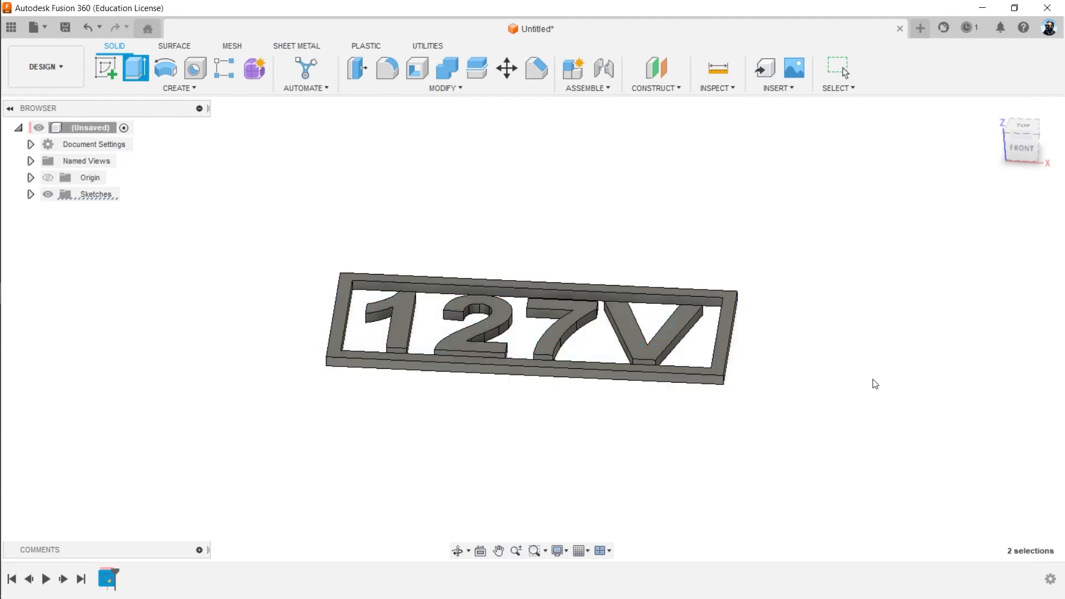
pyautogui.keyDown('shift'); pyautogui.moveTo(525, 411); pyautogui.dragTo(520, 455, button='middle'); pyautogui.keyUp('shift')
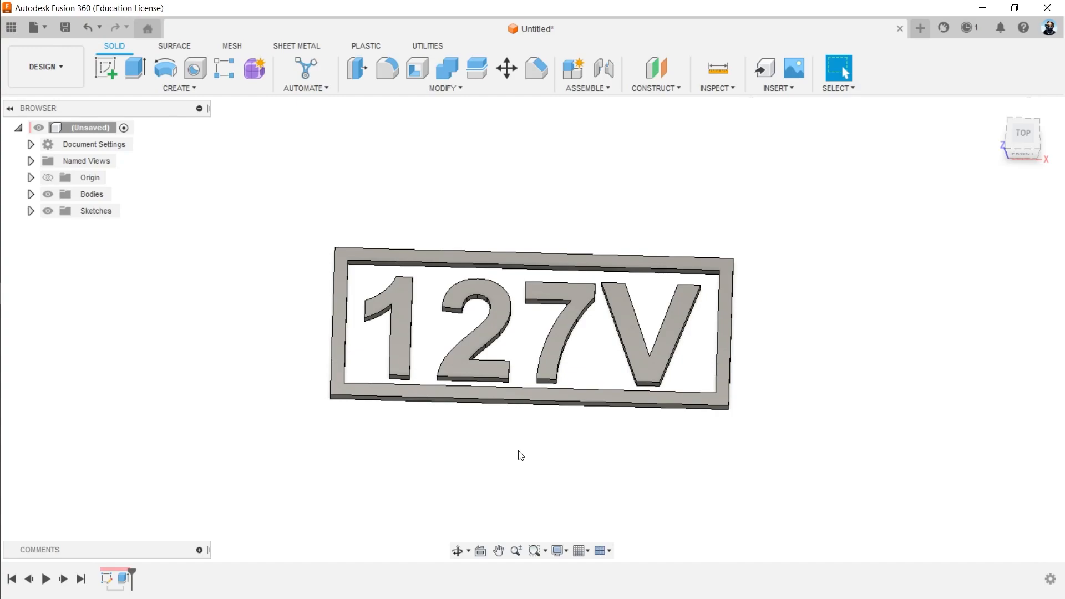
# Show the label's hidden Sketch1 again so that its profiles can be reused.
pyautogui.click(31, 211)
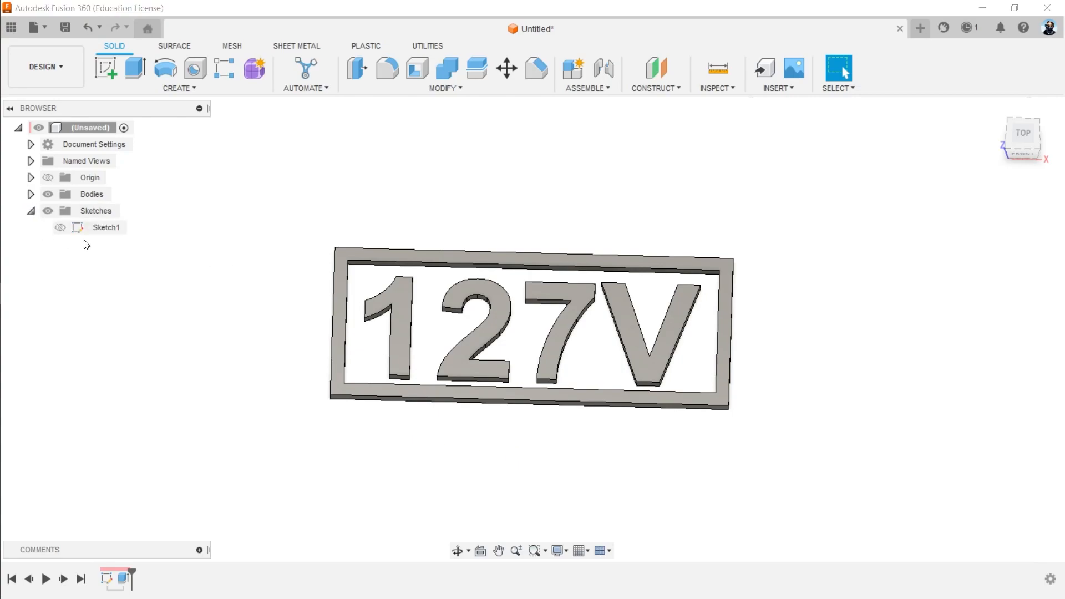
pyautogui.click(98, 231)
pyautogui.click(60, 227)
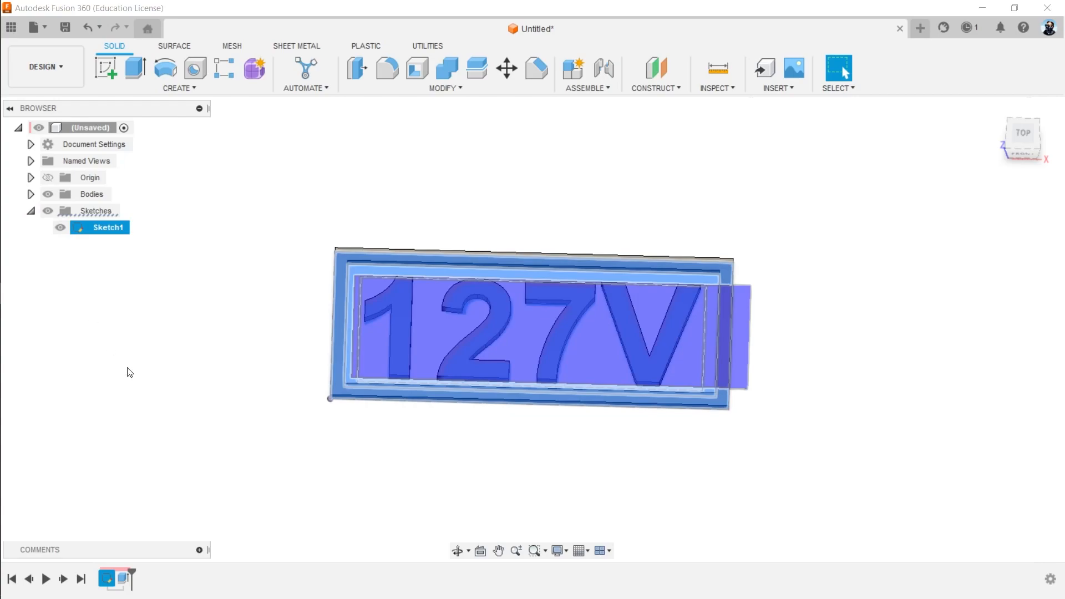
pyautogui.click(129, 372)
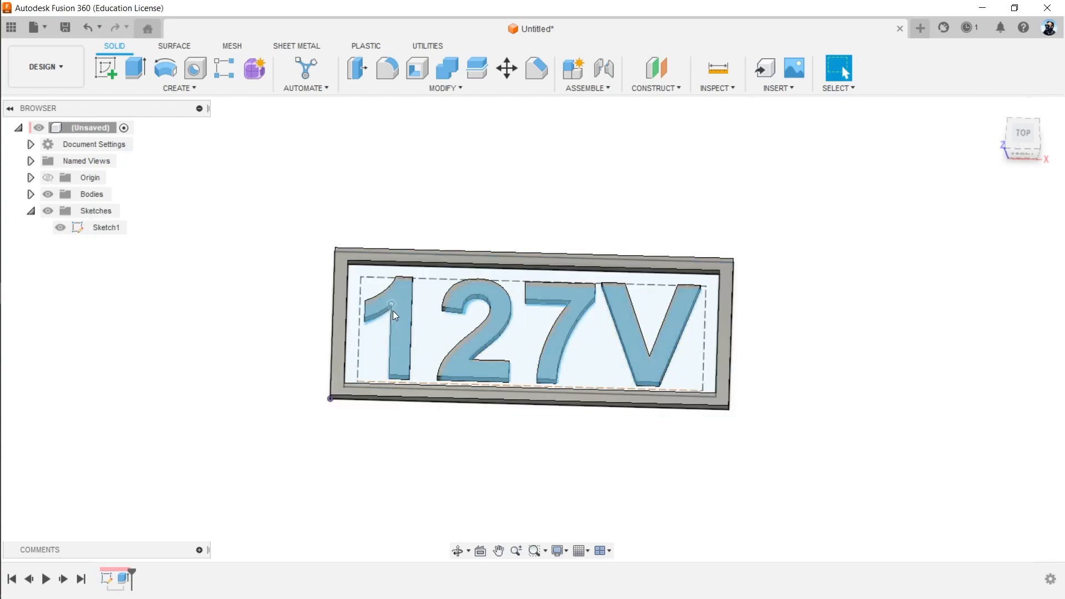
pyautogui.click(135, 70)
pyautogui.click(381, 366)
pyautogui.click(382, 364)
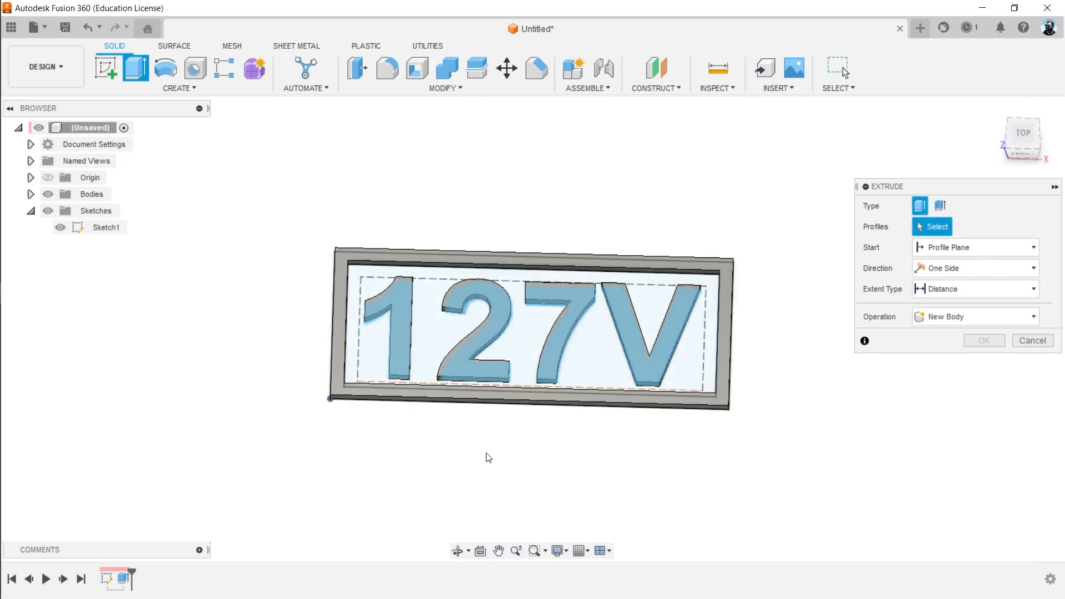
pyautogui.click(365, 380)
pyautogui.click(340, 338)
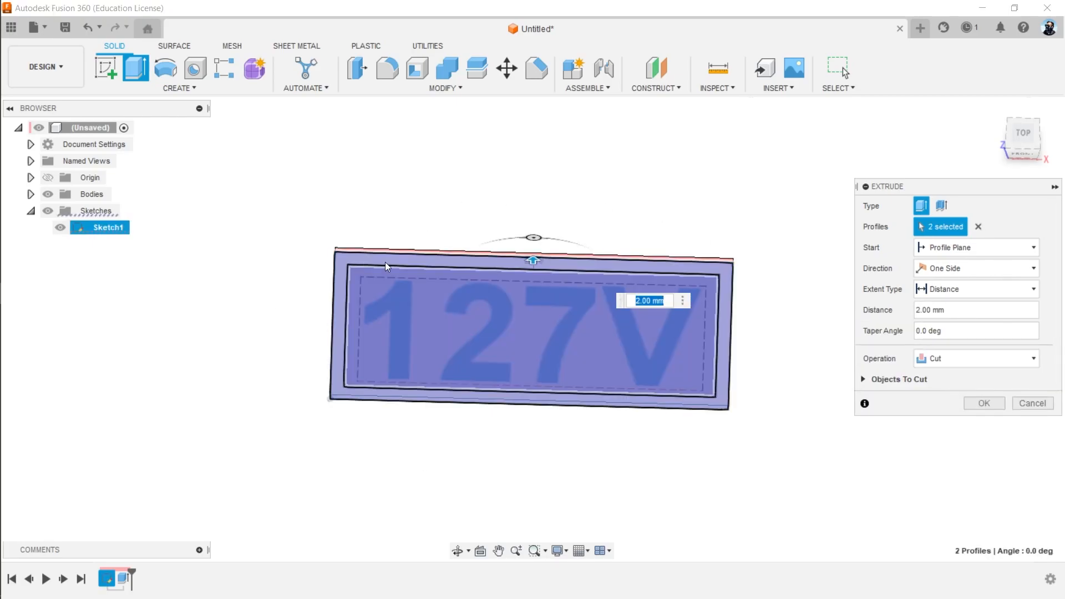
pyautogui.press('Return')
pyautogui.keyDown('shift'); pyautogui.moveTo(466, 430); pyautogui.dragTo(480, 241, button='middle'); pyautogui.keyUp('shift')
pyautogui.click(135, 68)
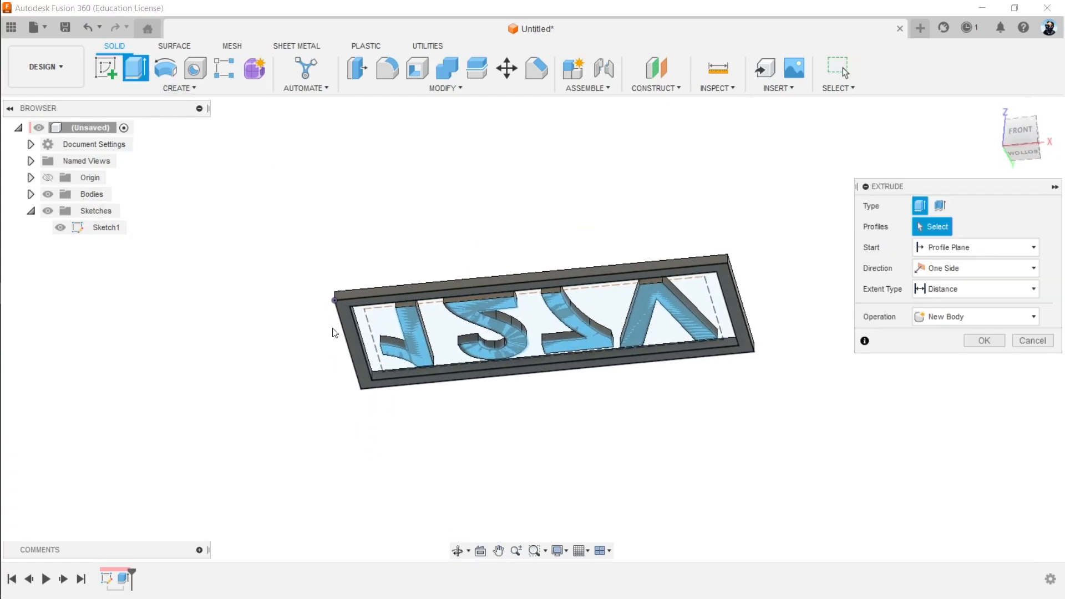
pyautogui.click(352, 324)
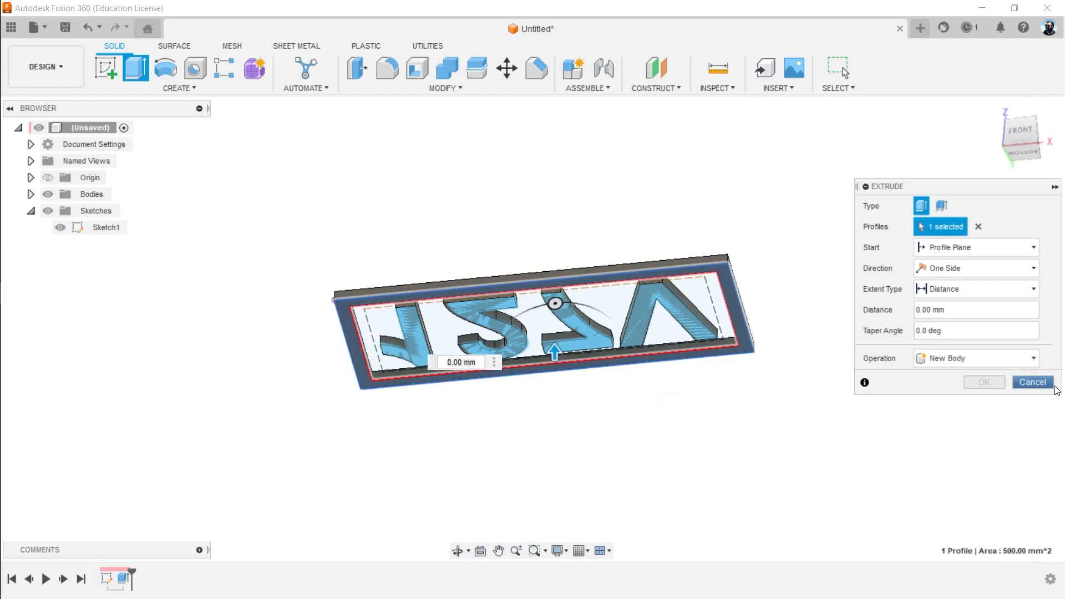
pyautogui.click(1032, 381)
pyautogui.scroll(5, 400, 316)
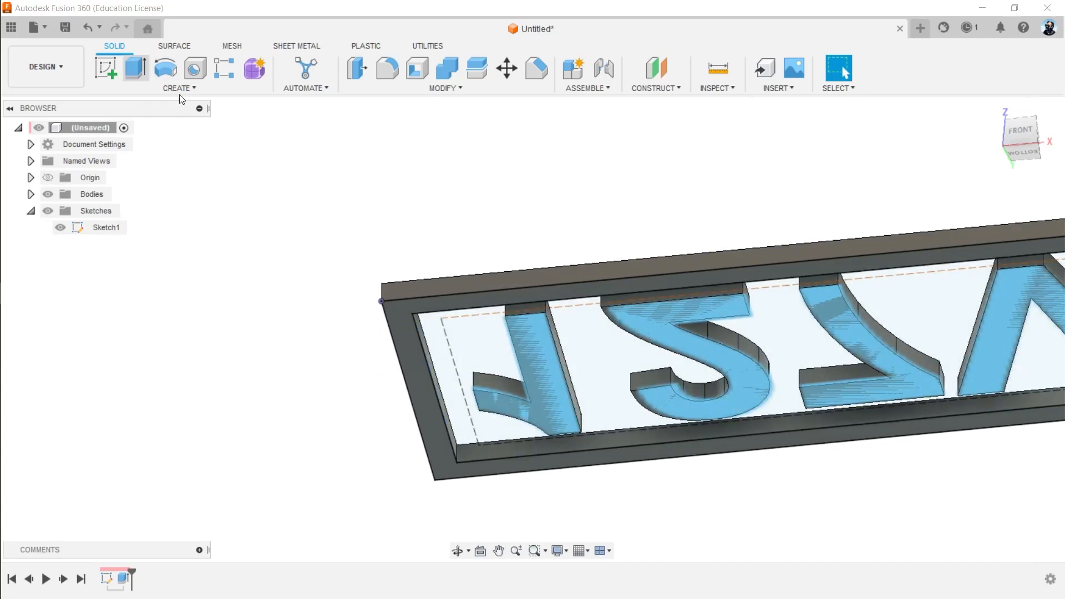
pyautogui.click(147, 75)
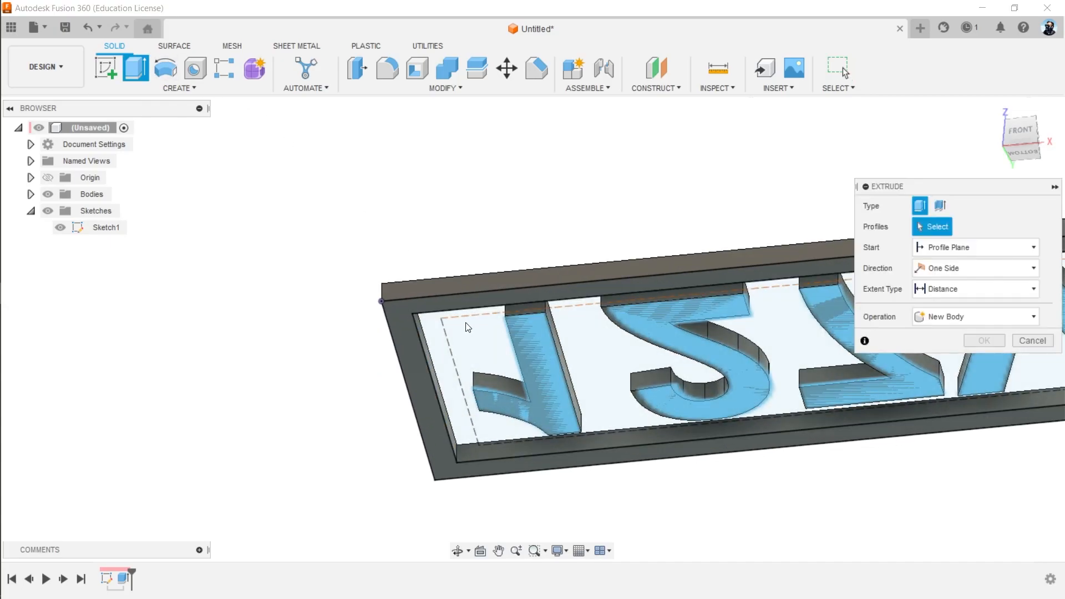
pyautogui.click(427, 320)
pyautogui.click(389, 315)
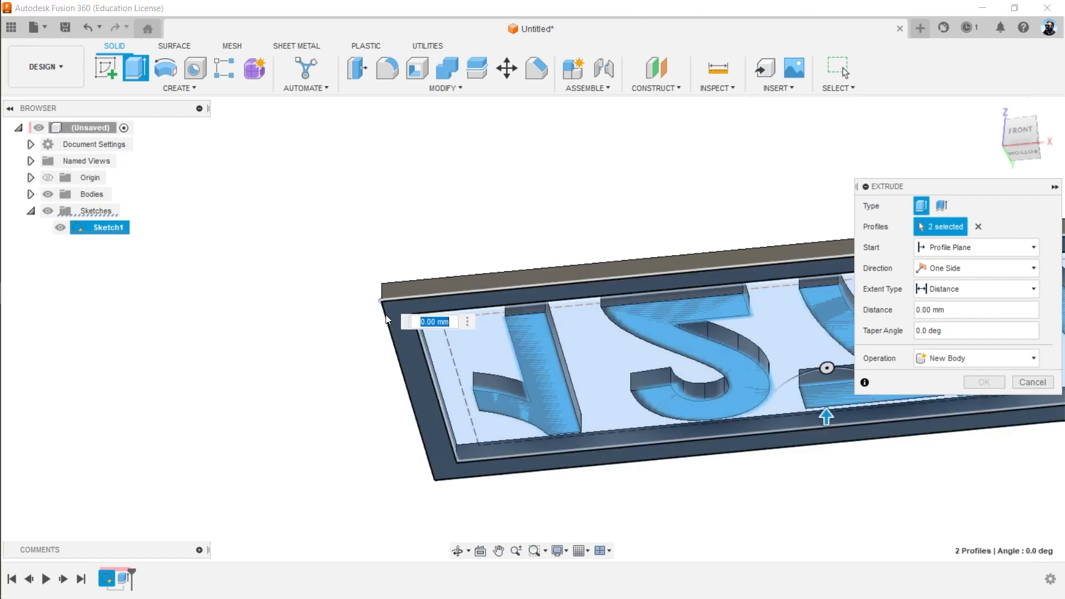
pyautogui.scroll(-5, 388, 315)
pyautogui.moveTo(590, 334); pyautogui.dragTo(589, 346)
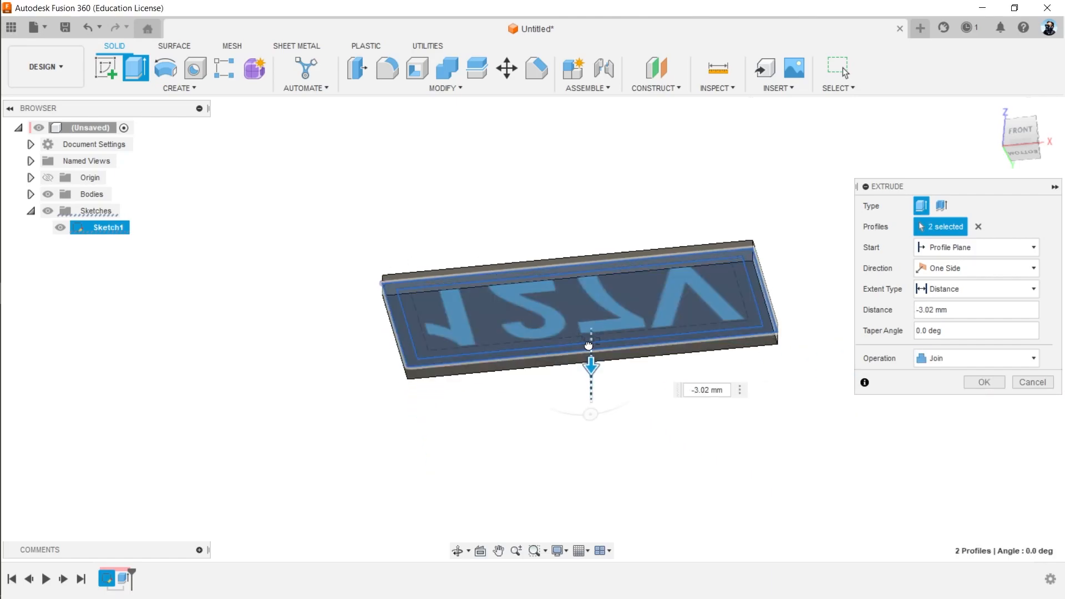
pyautogui.keyDown('shift'); pyautogui.moveTo(525, 240); pyautogui.dragTo(532, 336, button='middle'); pyautogui.keyUp('shift')
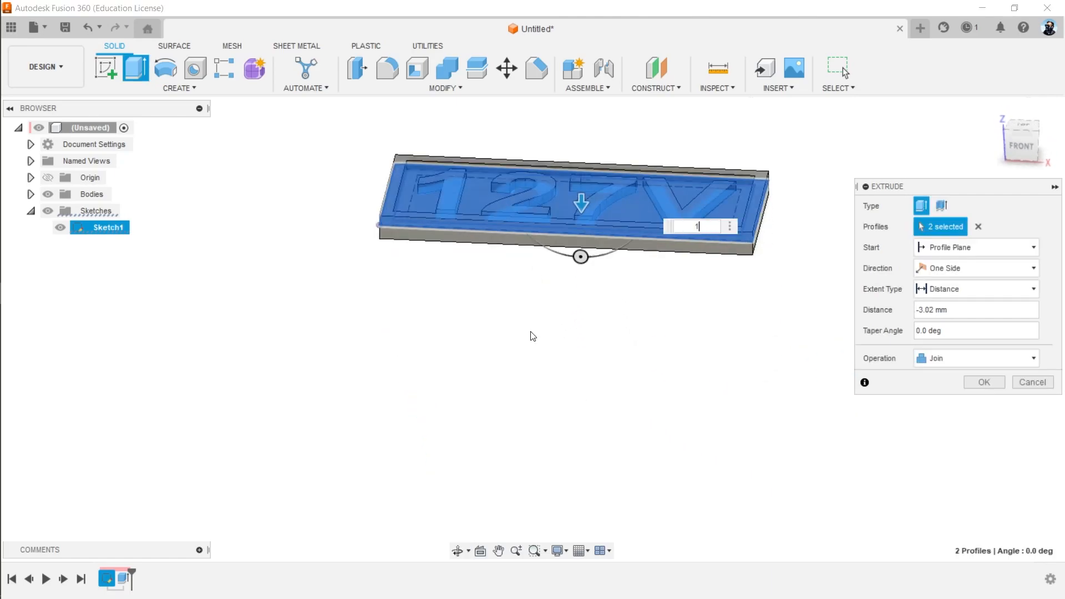
pyautogui.keyDown('shift'); pyautogui.moveTo(531, 383); pyautogui.dragTo(530, 356, button='middle'); pyautogui.keyUp('shift')
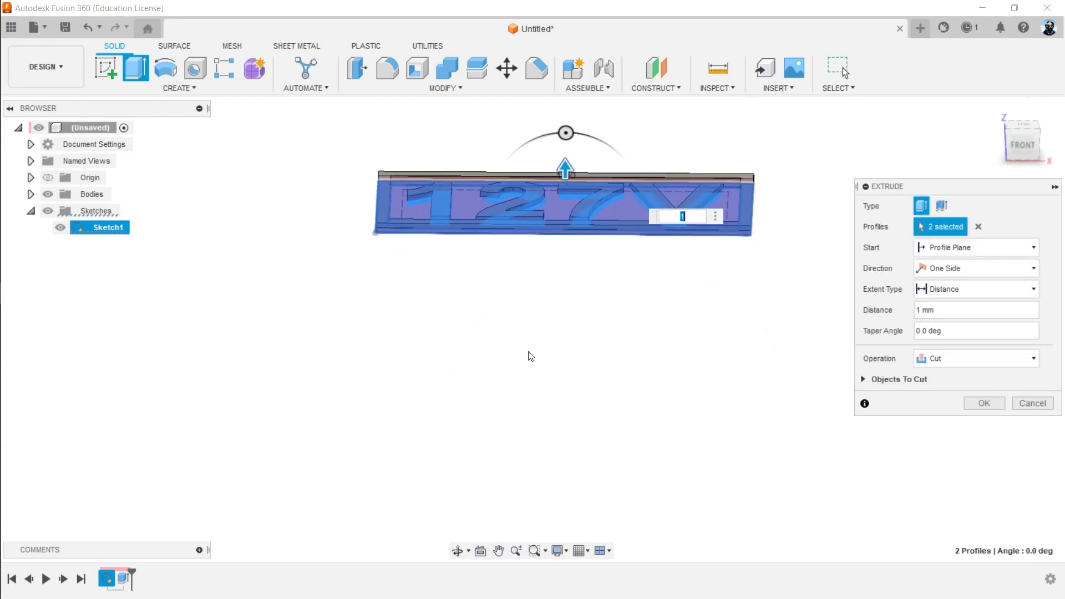
pyautogui.write('-1')
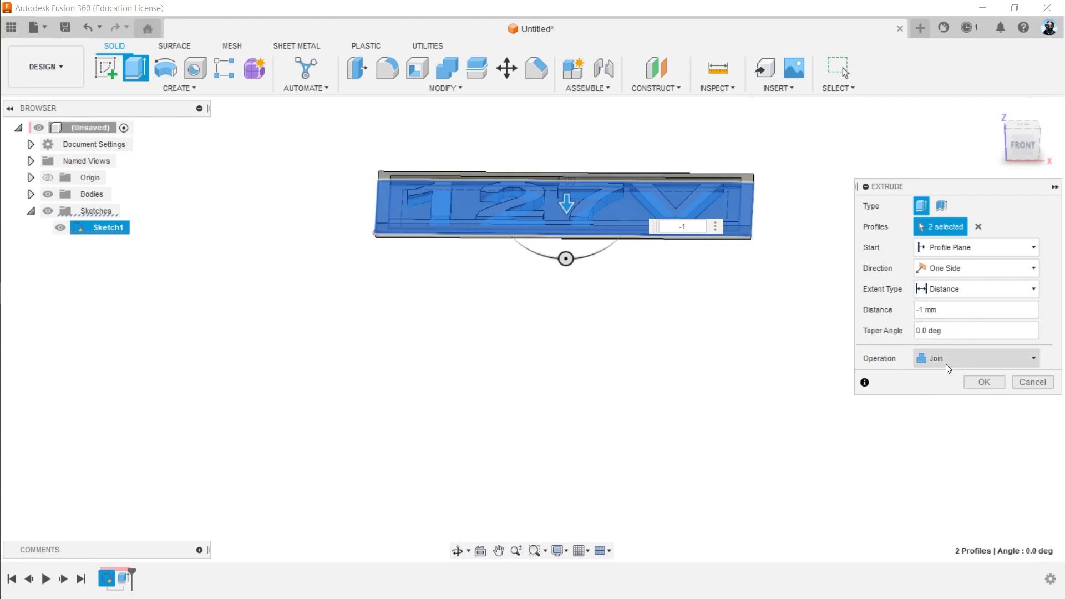
pyautogui.scroll(3, 612, 164)
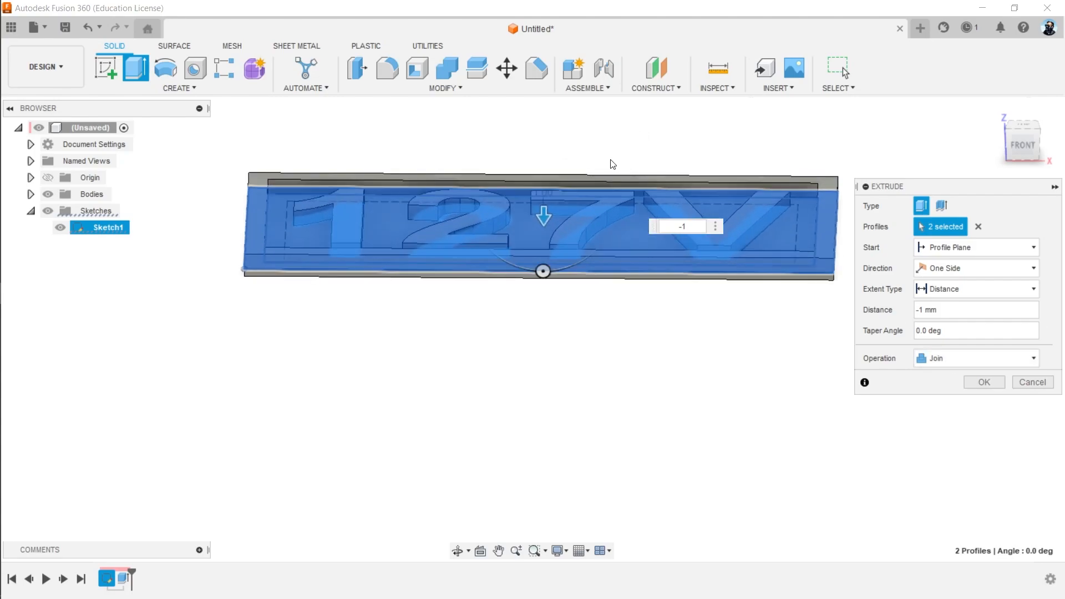
pyautogui.click(1032, 382)
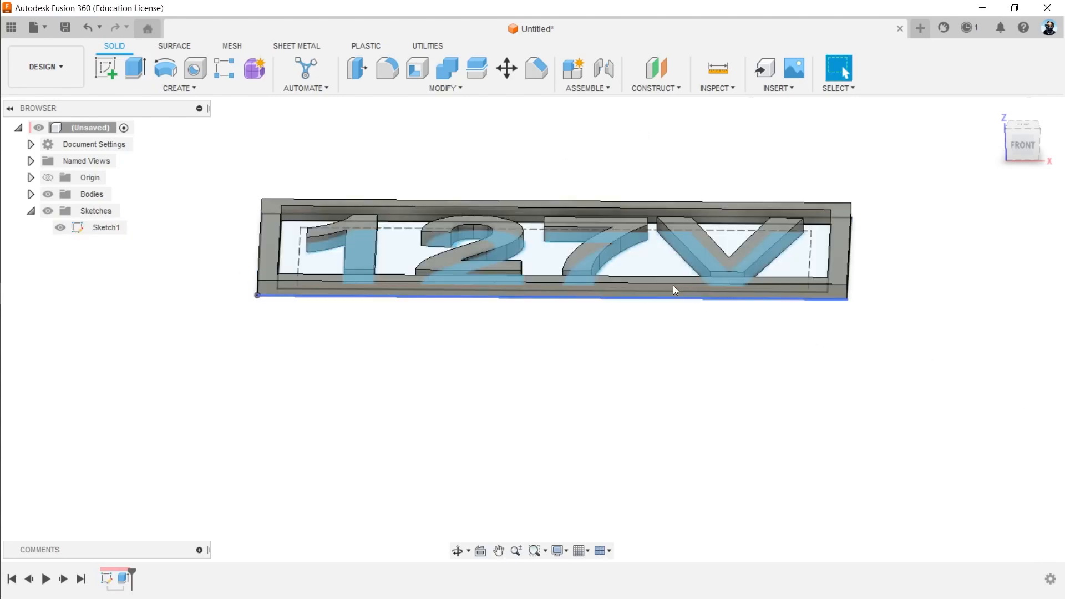
# Extrude the border and inner background profiles about 1.1 mm away from the raised text, joining them to the existing bodies.
pyautogui.click(31, 194)
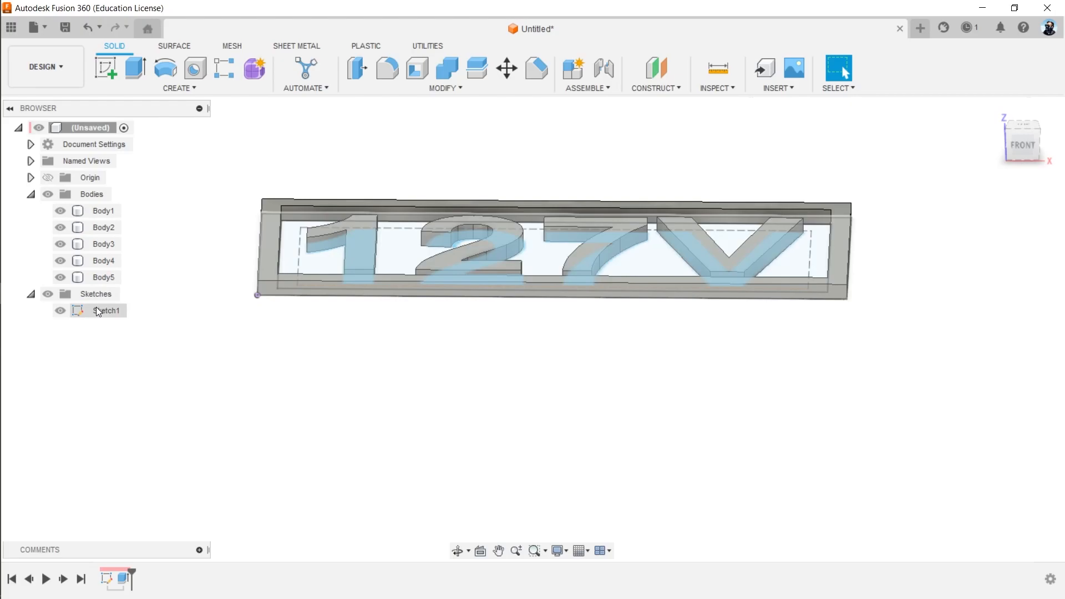
pyautogui.click(135, 68)
pyautogui.keyDown('shift'); pyautogui.moveTo(277, 288); pyautogui.dragTo(274, 231, button='middle'); pyautogui.keyUp('shift')
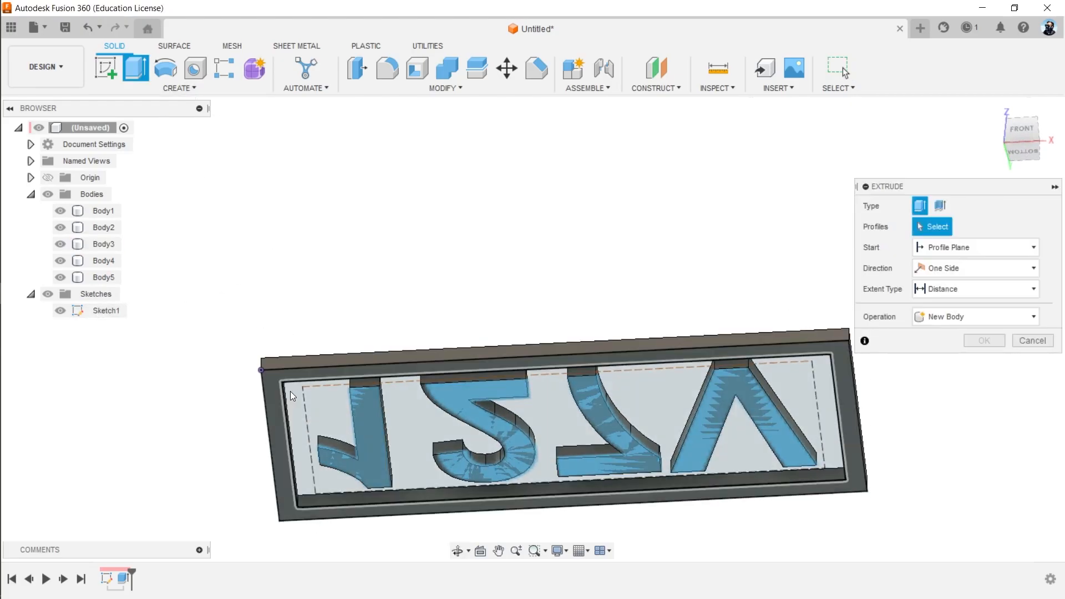
pyautogui.click(274, 376)
pyautogui.keyDown('shift'); pyautogui.moveTo(328, 284); pyautogui.dragTo(480, 386, button='middle'); pyautogui.keyUp('shift')
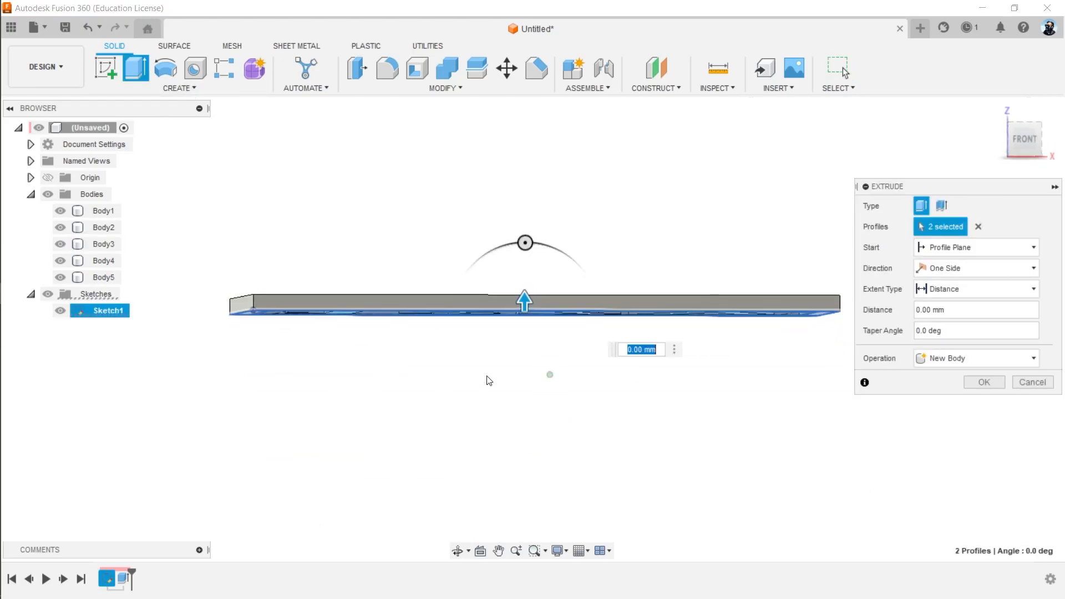
pyautogui.moveTo(531, 301); pyautogui.dragTo(527, 337)
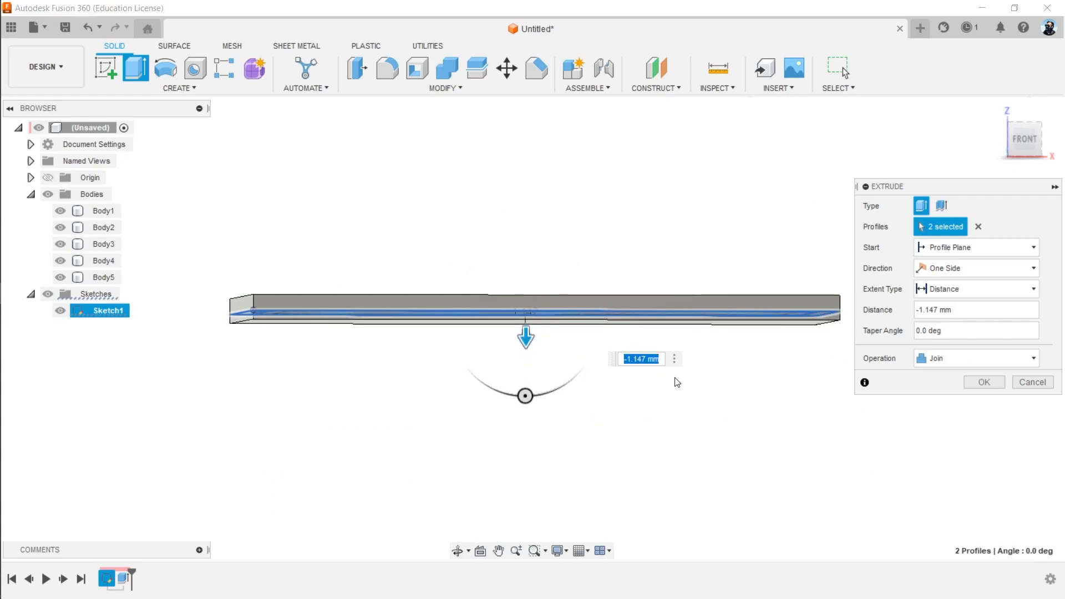
pyautogui.click(993, 382)
# Hide Sketch1 so that only the solid plate is displayed.
pyautogui.keyDown('shift'); pyautogui.moveTo(523, 218); pyautogui.dragTo(521, 269, button='middle'); pyautogui.keyUp('shift')
pyautogui.click(66, 248)
pyautogui.press('Escape')
pyautogui.keyDown('shift'); pyautogui.moveTo(409, 345); pyautogui.dragTo(388, 413, button='middle'); pyautogui.keyUp('shift')
pyautogui.click(60, 244)
# Examine the joined 127V plate and the dimensioned sketch behind it, leaving the sketch without edits.
pyautogui.moveTo(524, 390)
pyautogui.keyDown('shift'); pyautogui.mouseDown(button='middle')
pyautogui.moveTo(530, 436)
pyautogui.moveTo(523, 420)
pyautogui.mouseUp(button='middle'); pyautogui.keyUp('shift')
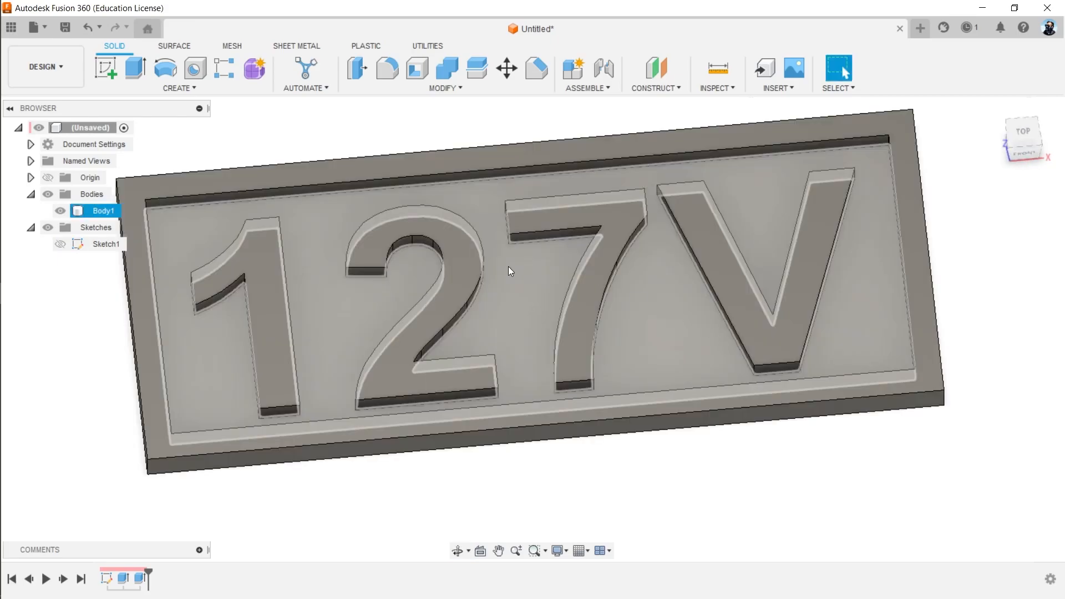
pyautogui.scroll(3, 506, 271)
pyautogui.scroll(-7, 503, 284)
pyautogui.moveTo(668, 458)
pyautogui.keyDown('shift'); pyautogui.mouseDown(button='middle')
pyautogui.moveTo(656, 447)
pyautogui.moveTo(665, 453)
pyautogui.mouseUp(button='middle'); pyautogui.keyUp('shift')
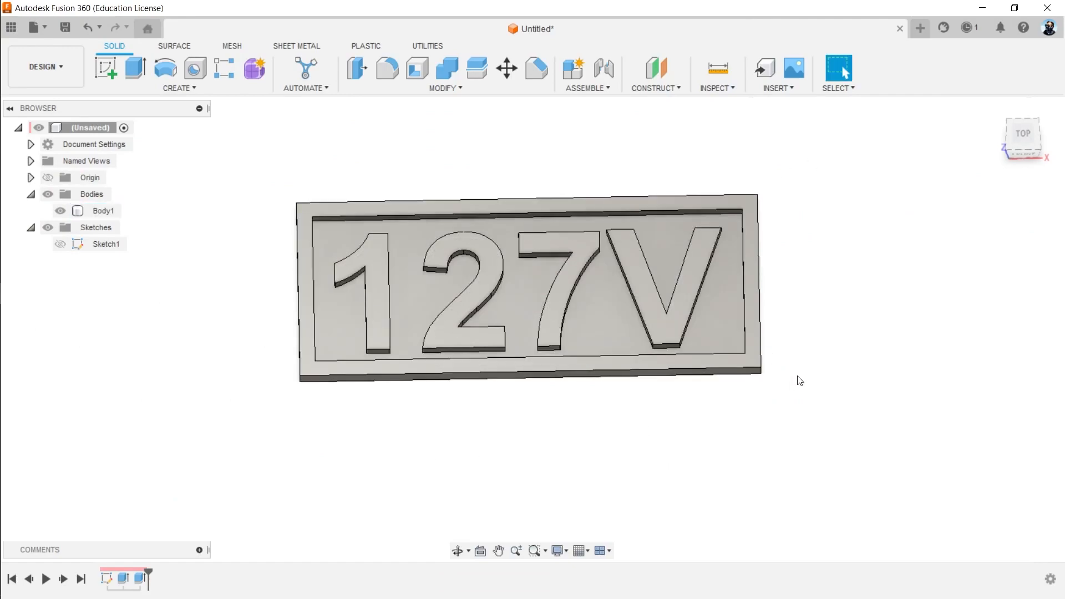
pyautogui.doubleClick(107, 578)
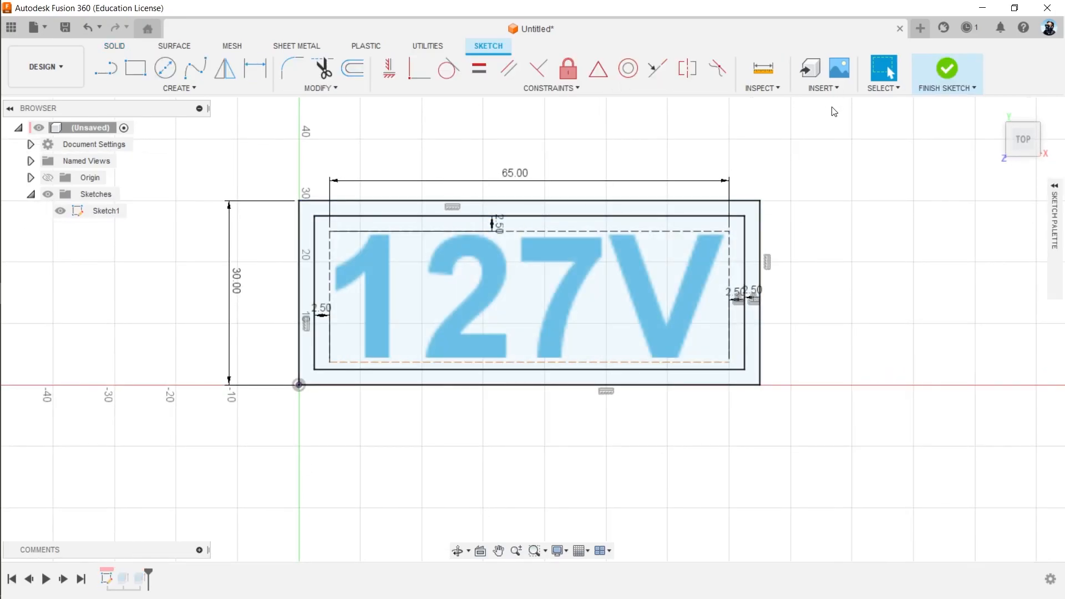
pyautogui.click(935, 70)
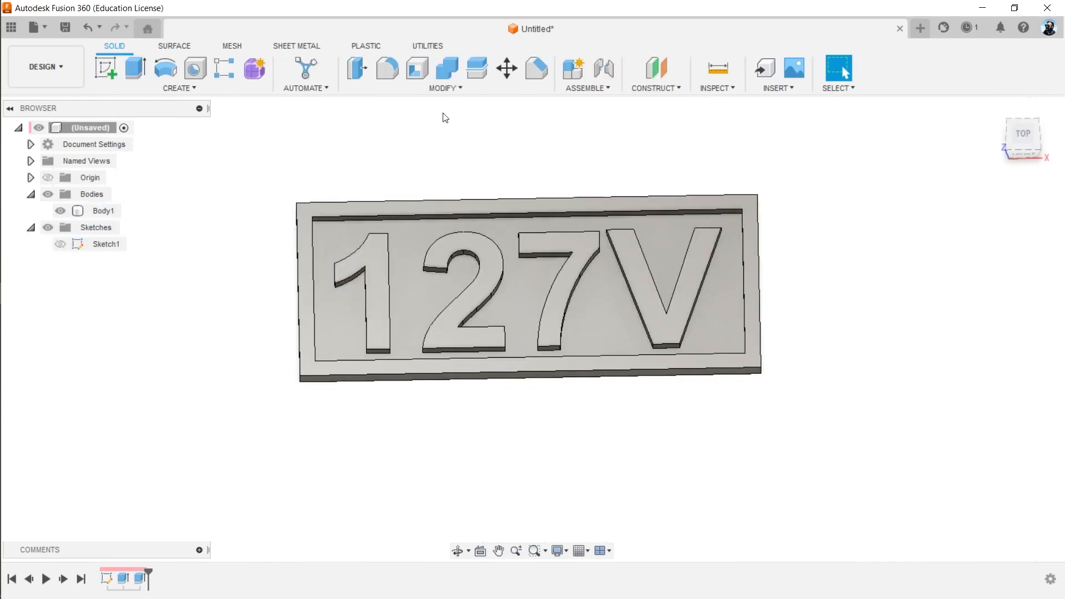
# Start an equal-distance chamfer and select the inner and outer vertical corner edges at the end of the plate beside the 1.
pyautogui.click(397, 86)
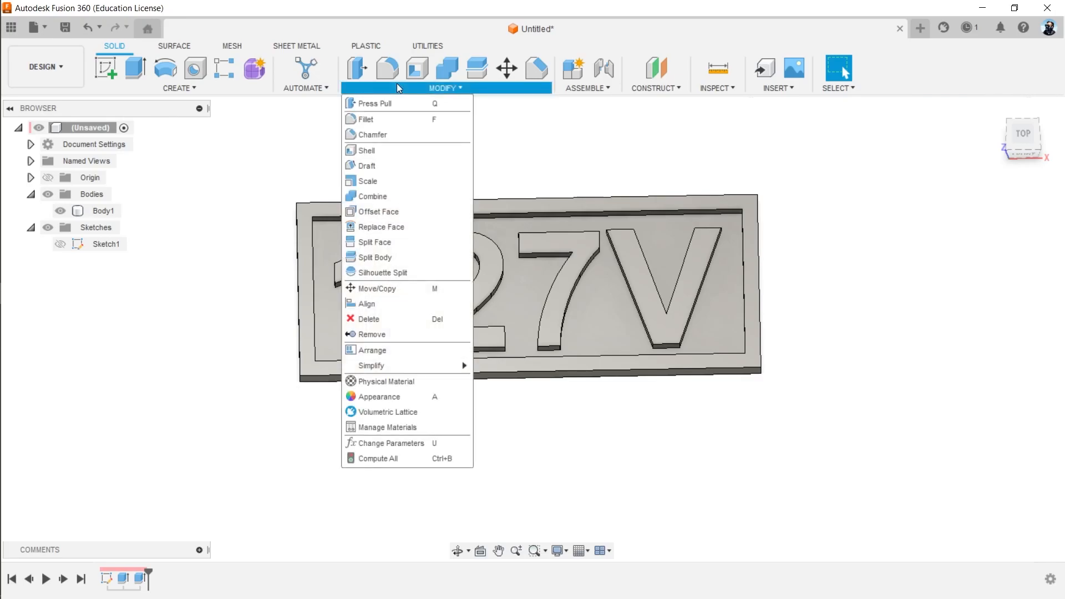
pyautogui.click(396, 134)
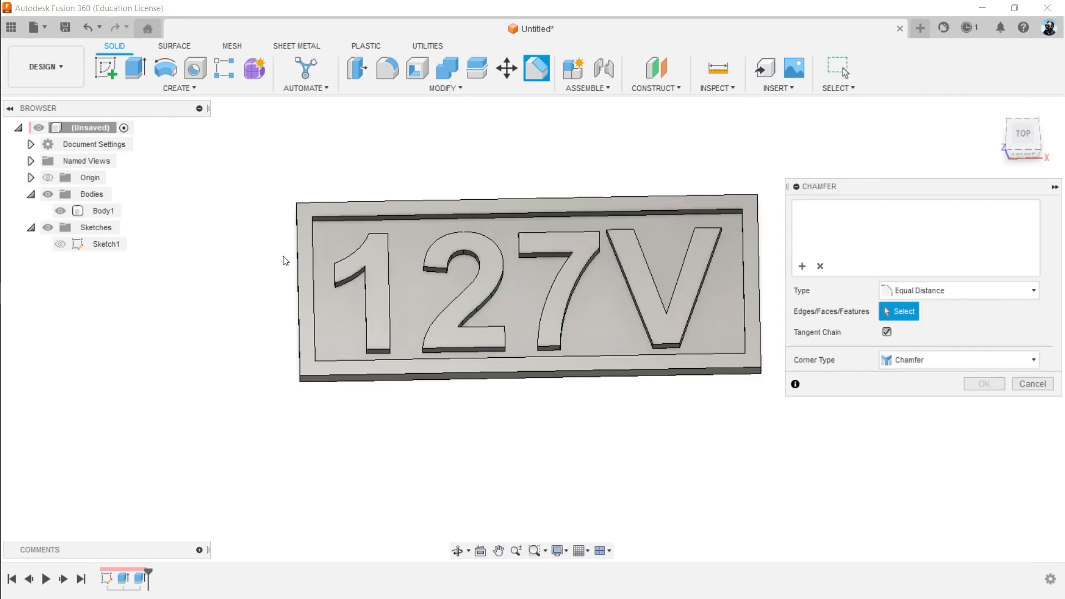
pyautogui.scroll(5, 334, 405)
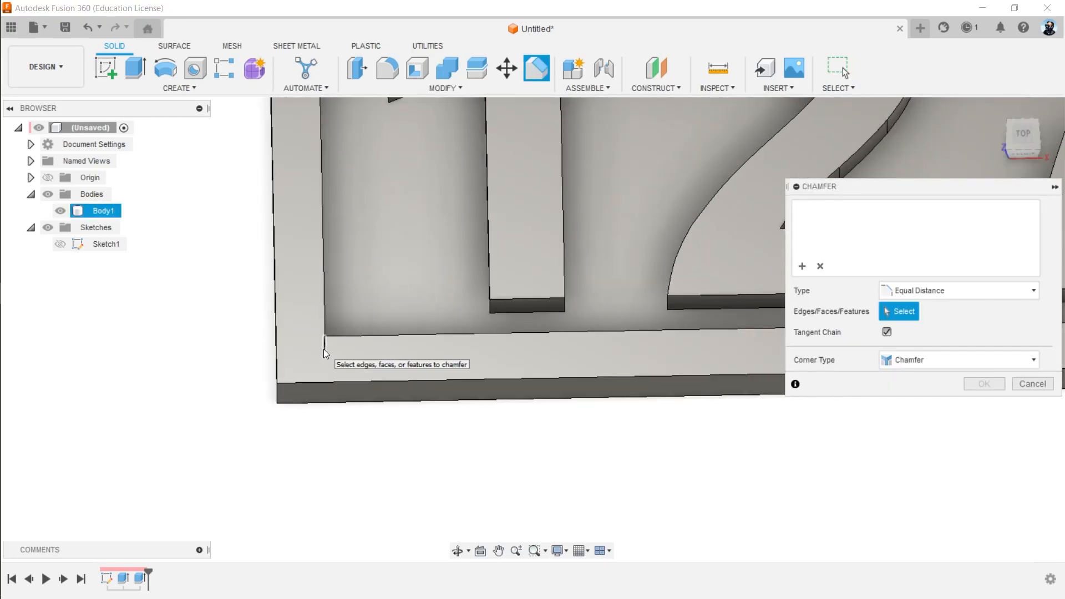
pyautogui.click(324, 348)
pyautogui.click(276, 394)
pyautogui.moveTo(277, 394); pyautogui.dragTo(296, 547, button='middle')
pyautogui.keyDown('shift'); pyautogui.moveTo(351, 312); pyautogui.dragTo(392, 397, button='middle'); pyautogui.keyUp('shift')
pyautogui.scroll(-3, 363, 357)
pyautogui.scroll(5, 378, 362)
pyautogui.click(385, 418)
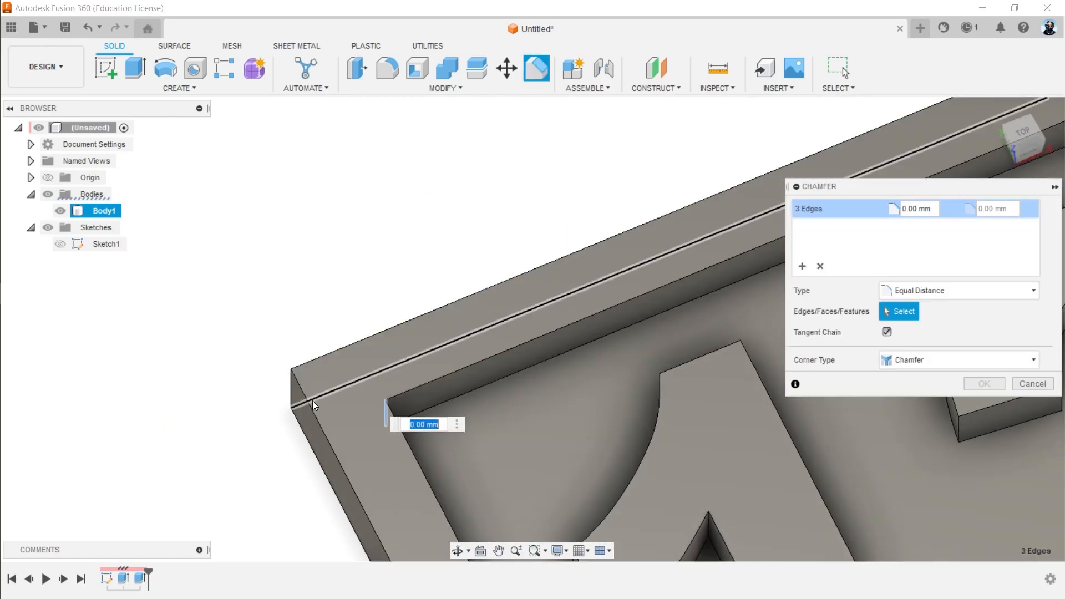
pyautogui.click(291, 393)
# Add the remaining corner edge beside the 1 and the inner and outer vertical corner edges at the V end to the chamfer.
pyautogui.scroll(-8, 402, 341)
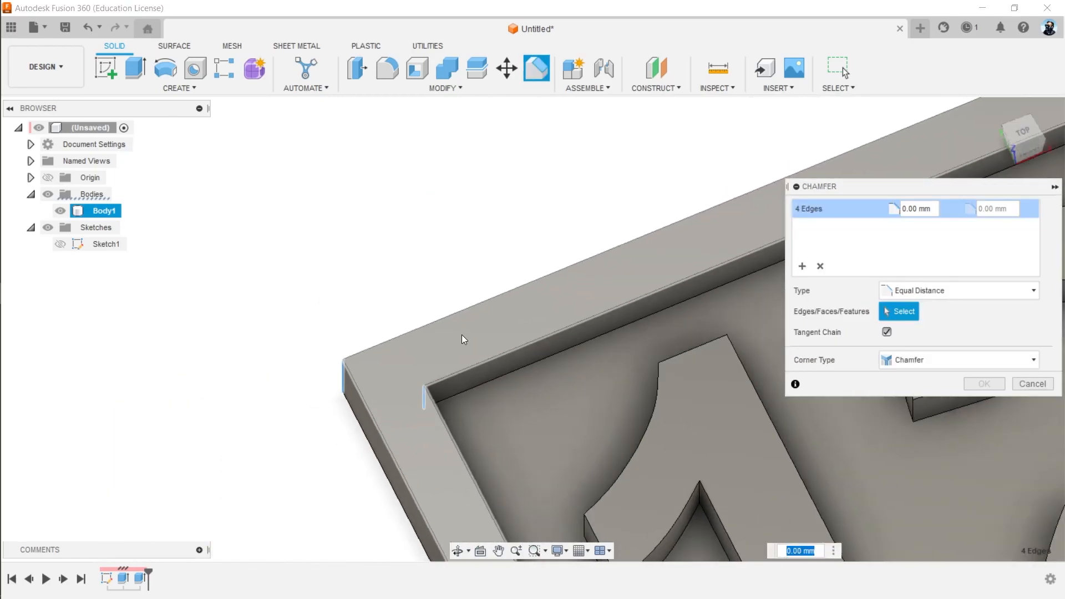
pyautogui.moveTo(740, 412); pyautogui.dragTo(285, 404, button='middle')
pyautogui.scroll(8, 614, 338)
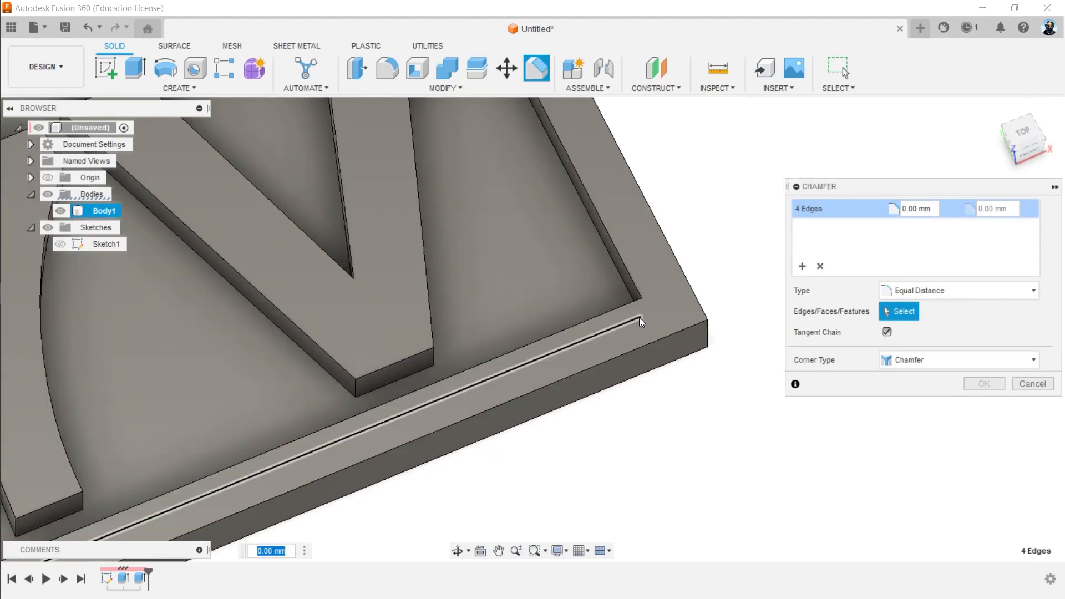
pyautogui.click(642, 309)
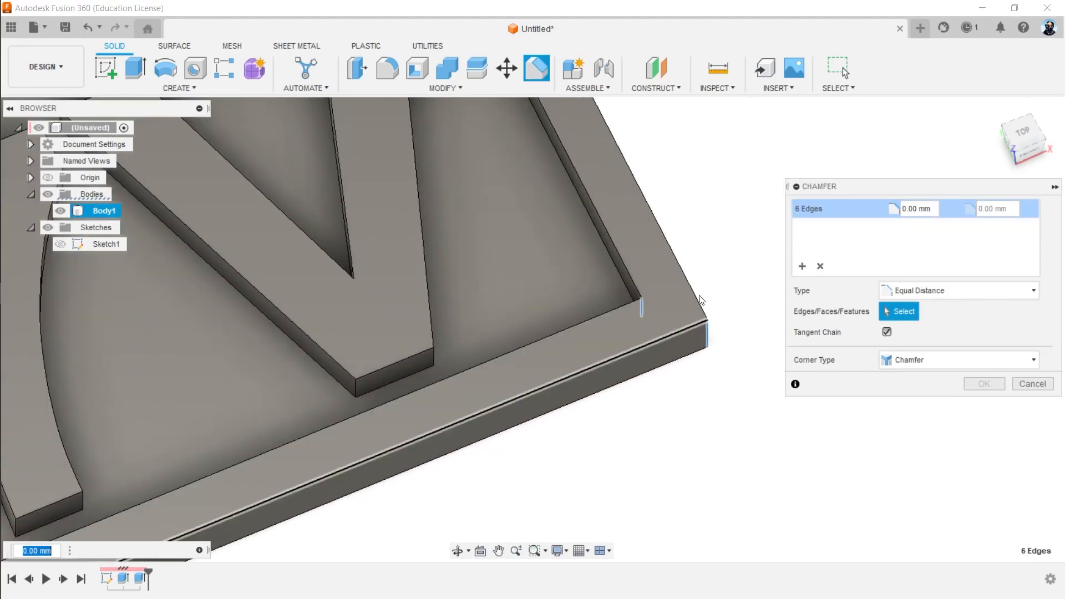
pyautogui.moveTo(718, 222); pyautogui.dragTo(811, 532, button='middle')
pyautogui.scroll(5, 553, 208)
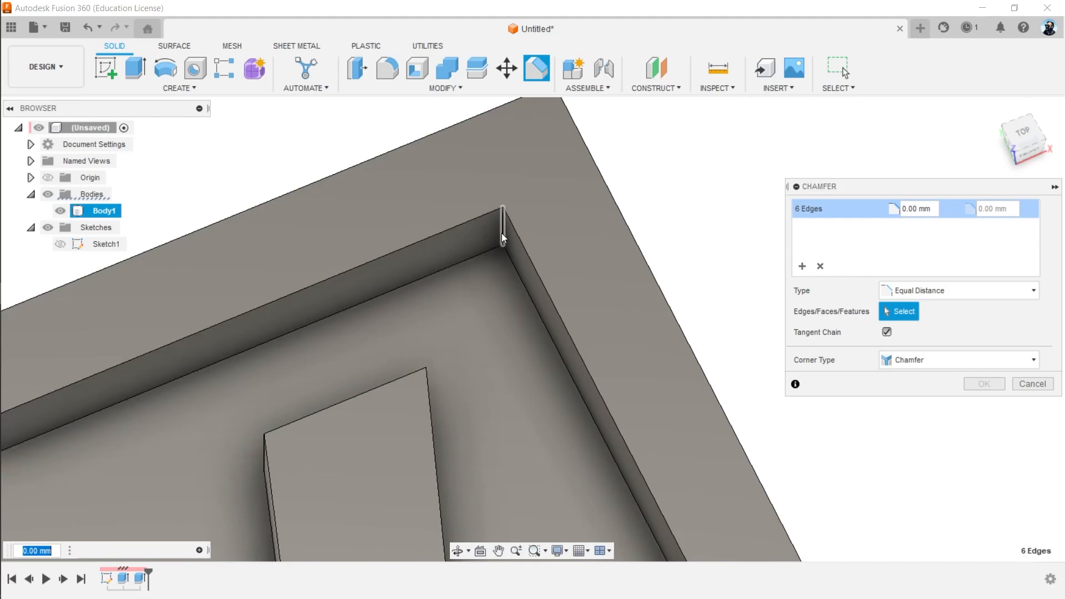
pyautogui.click(503, 233)
pyautogui.click(553, 116)
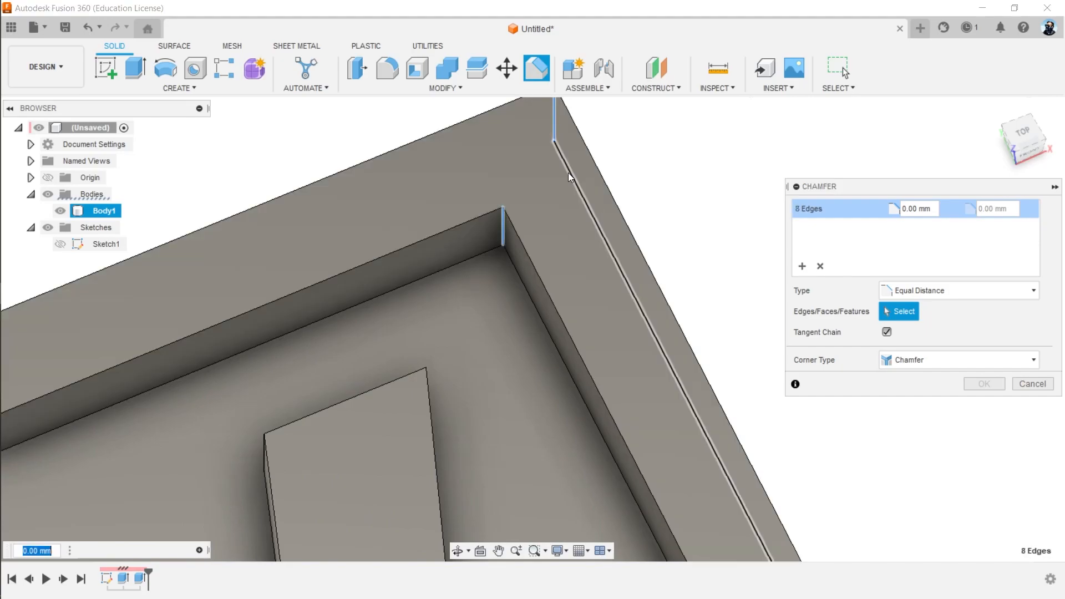
pyautogui.scroll(-8, 566, 191)
pyautogui.keyDown('shift'); pyautogui.moveTo(469, 431); pyautogui.dragTo(477, 332, button='middle'); pyautogui.keyUp('shift')
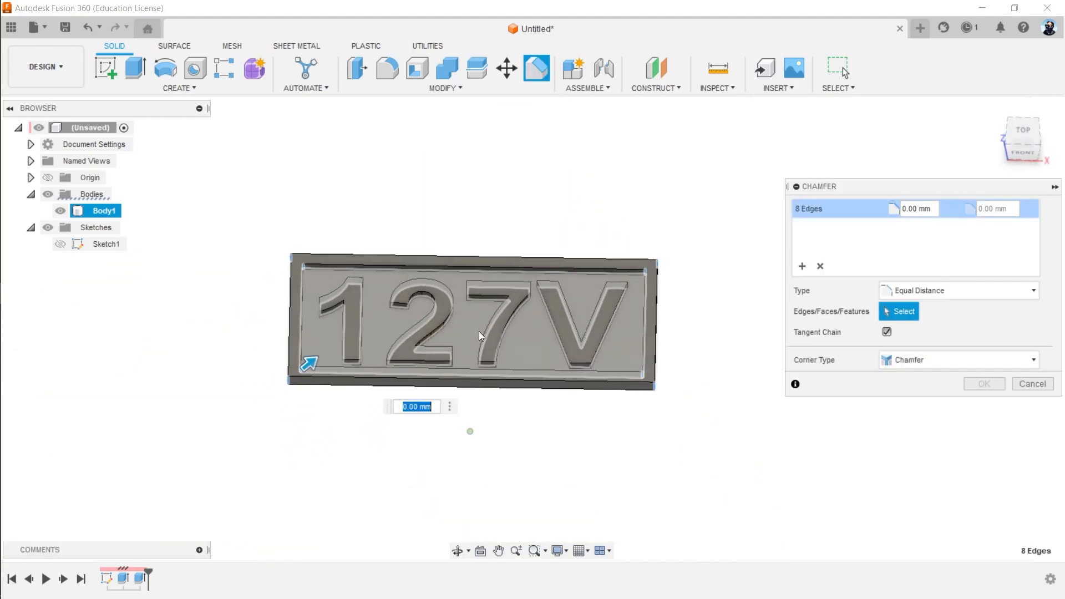
# Set the equal-distance chamfer on the eight corner edges to 5 mm and apply it.
pyautogui.click(1027, 128)
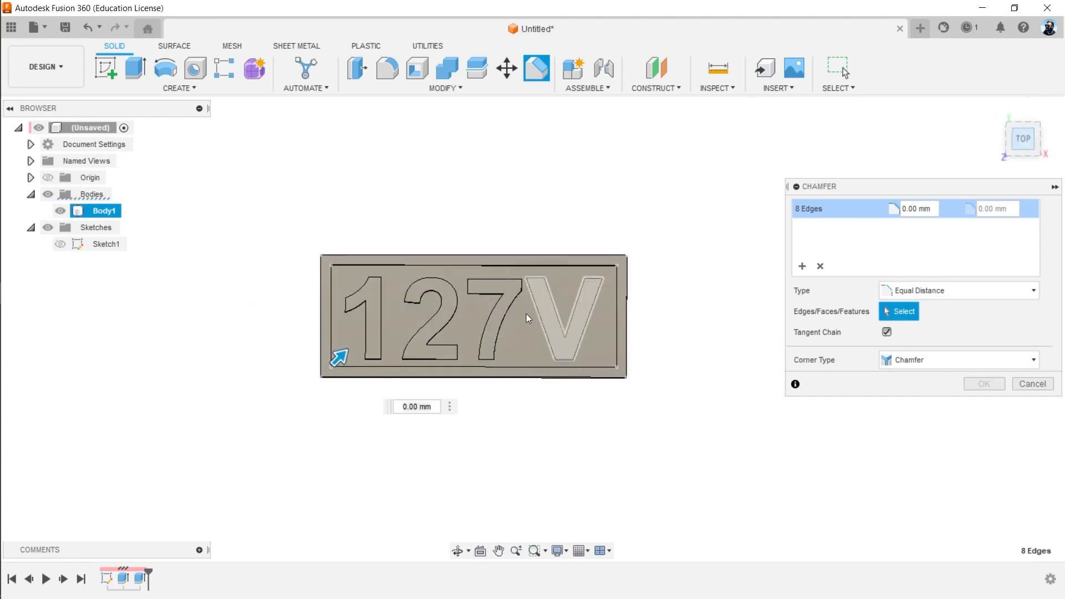
pyautogui.scroll(5, 404, 304)
pyautogui.moveTo(279, 399); pyautogui.dragTo(329, 347)
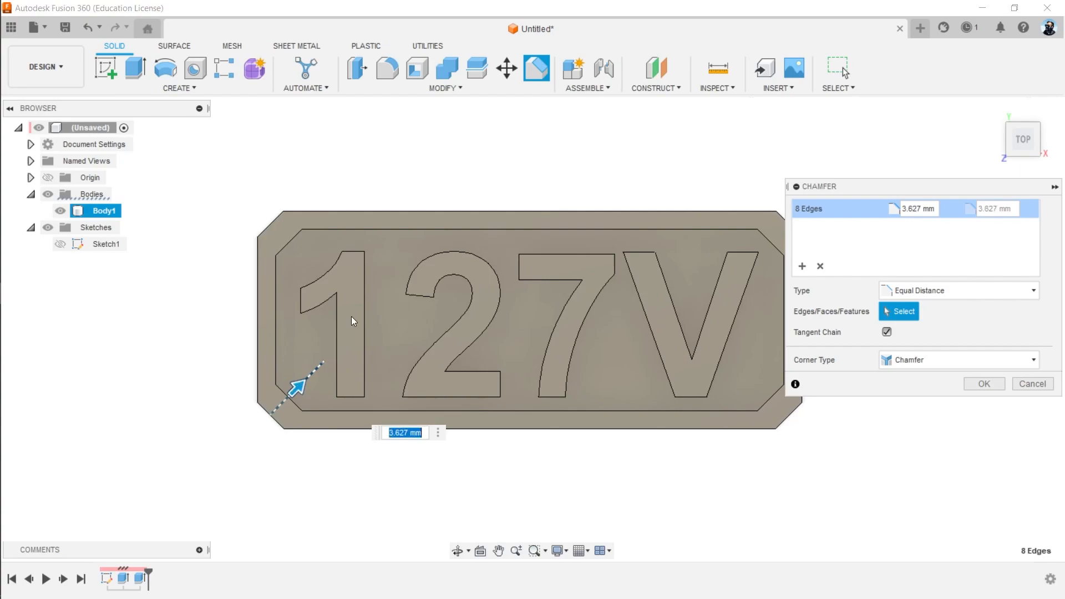
pyautogui.moveTo(446, 151); pyautogui.dragTo(347, 183, button='middle')
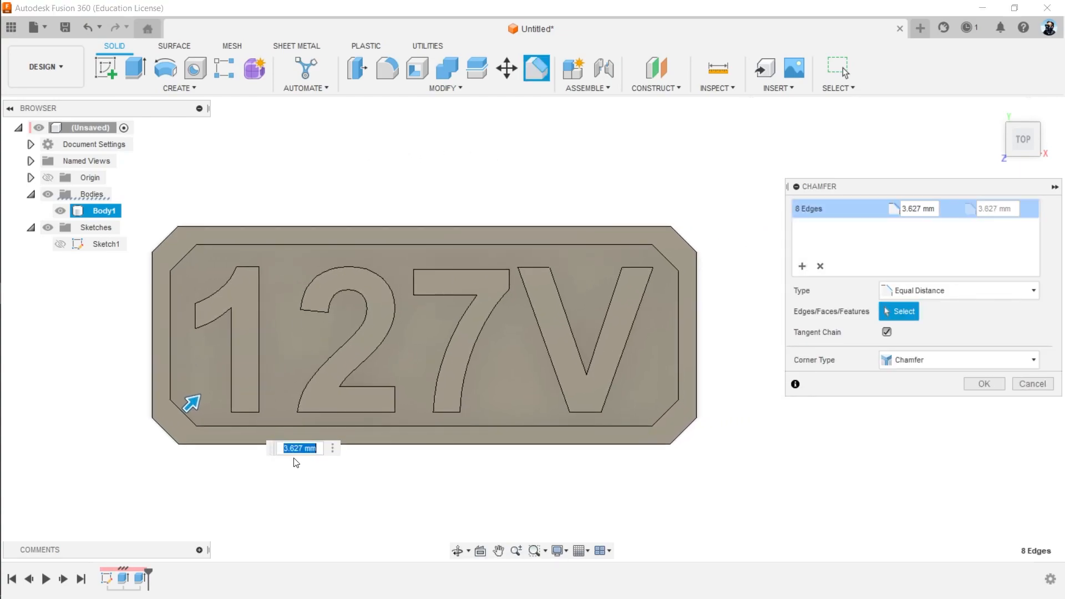
pyautogui.press('Return')
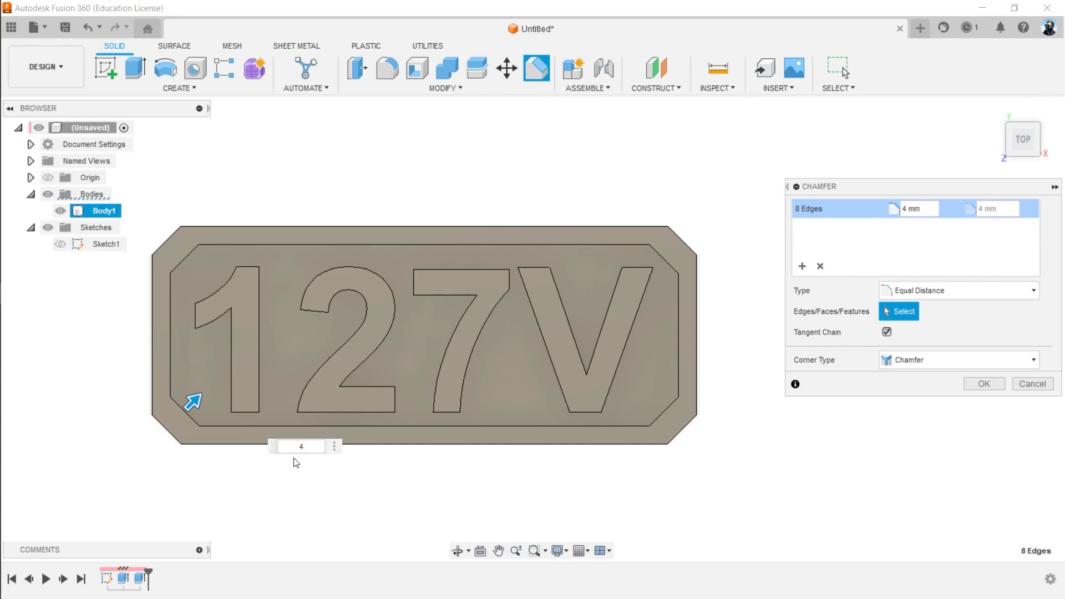
pyautogui.write('5')
pyautogui.press('Return')
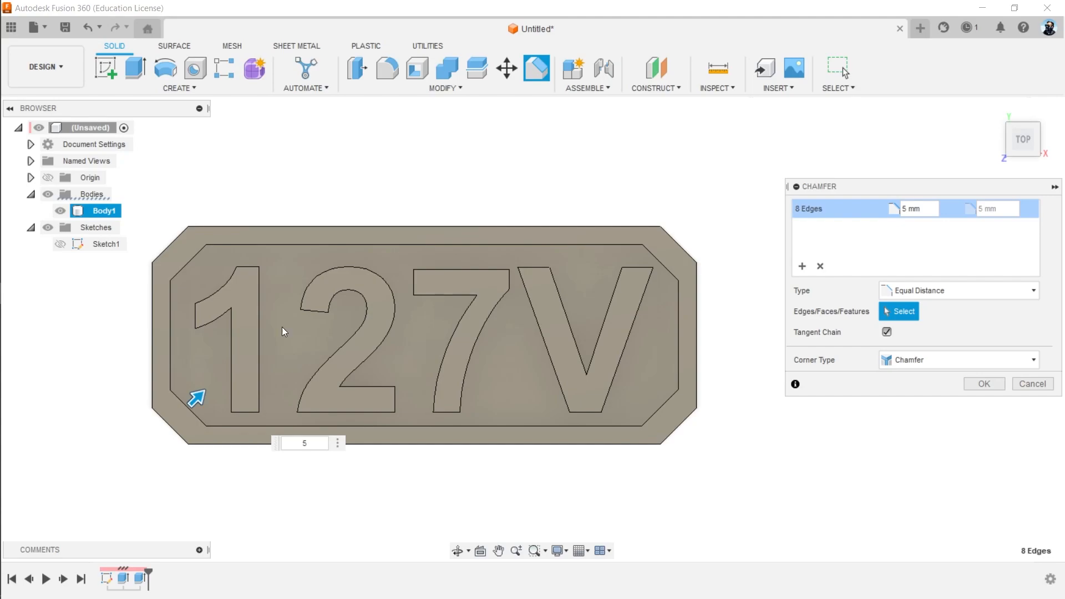
pyautogui.scroll(5, 158, 245)
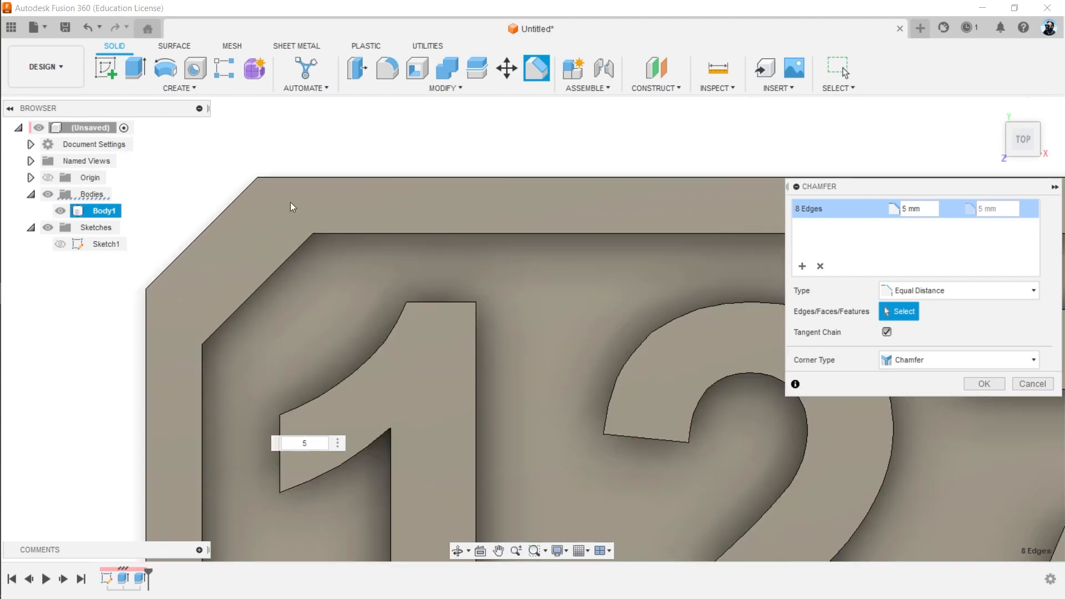
pyautogui.scroll(-5, 239, 285)
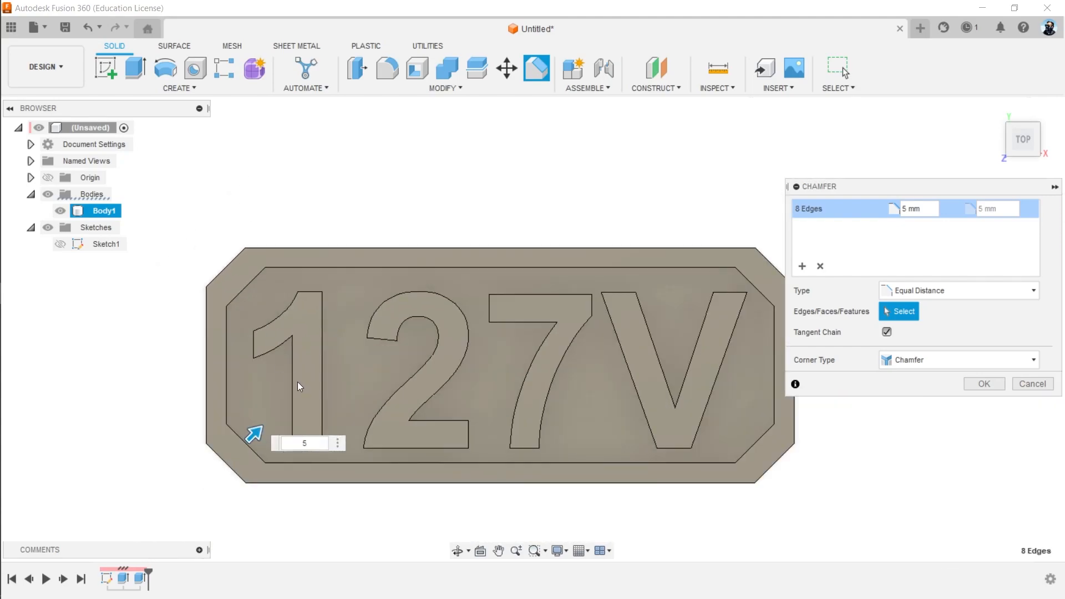
pyautogui.click(988, 385)
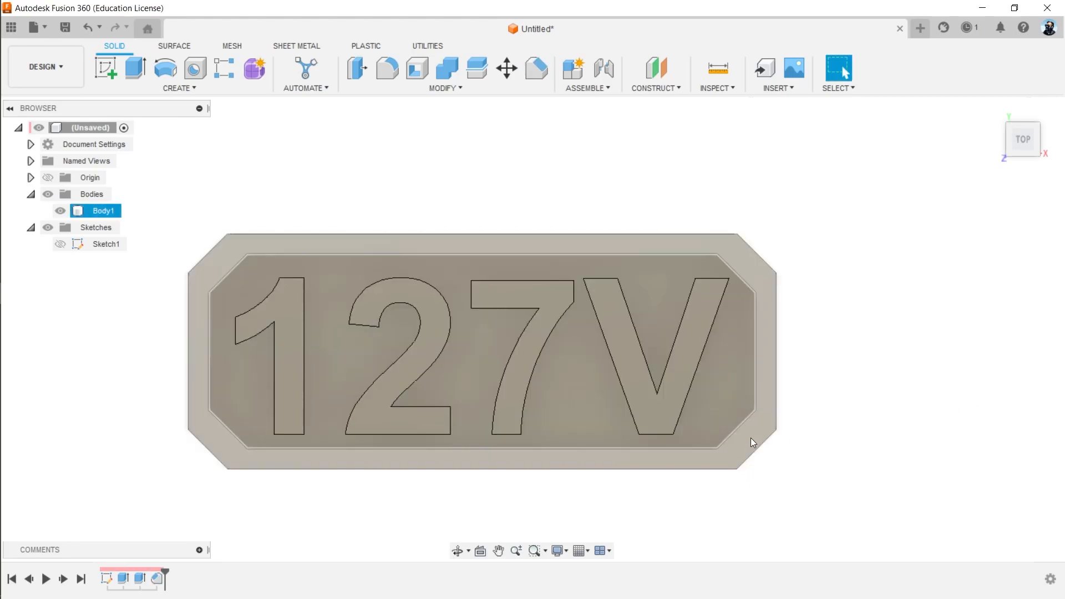
# Measure the distance between the inner and outer chamfered edges of the border at the corner below the V.
pyautogui.click(794, 471)
pyautogui.scroll(2, 792, 467)
pyautogui.scroll(-4, 787, 461)
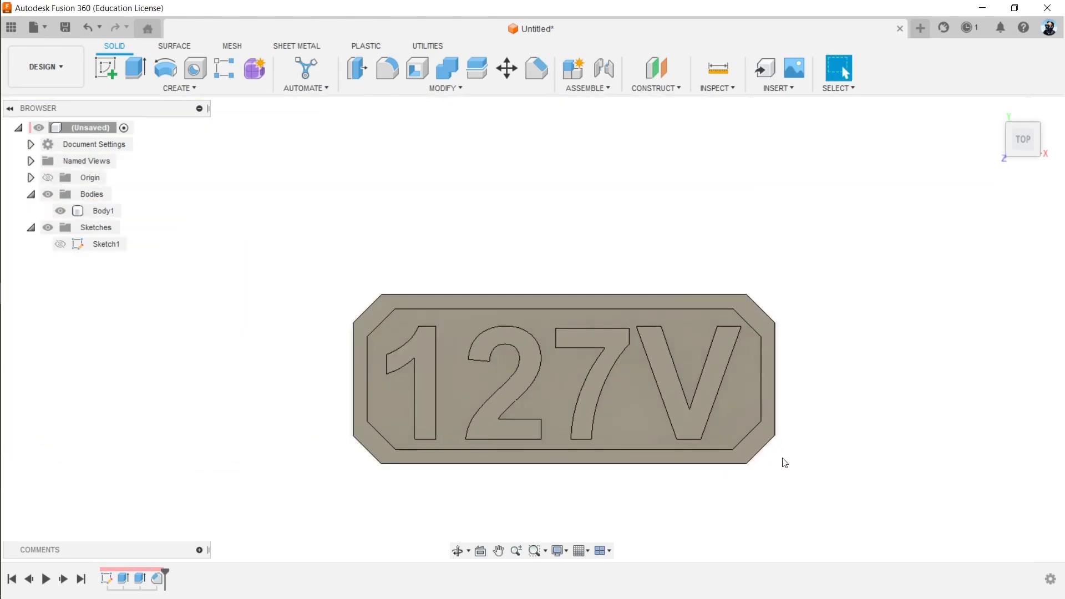
pyautogui.scroll(6, 777, 458)
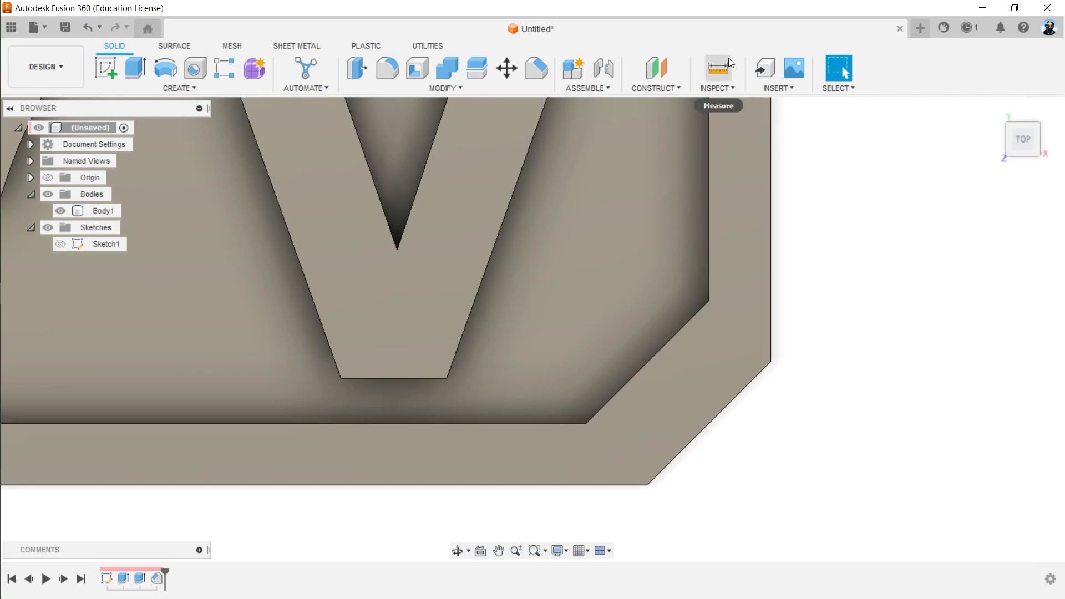
pyautogui.click(725, 60)
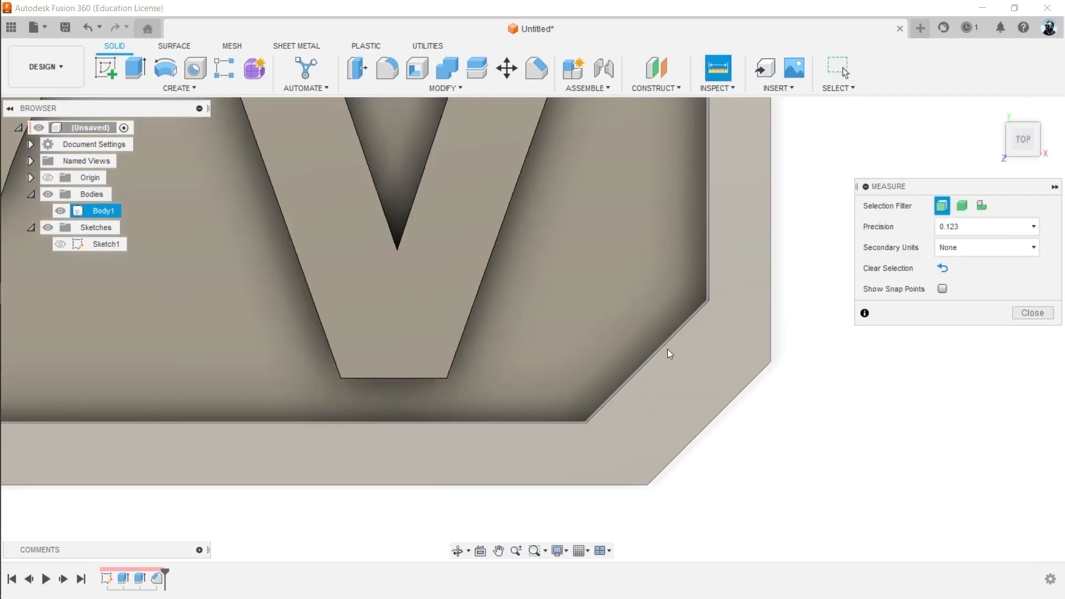
pyautogui.keyDown('shift'); pyautogui.moveTo(696, 425); pyautogui.dragTo(641, 354, button='middle'); pyautogui.keyUp('shift')
pyautogui.click(641, 354)
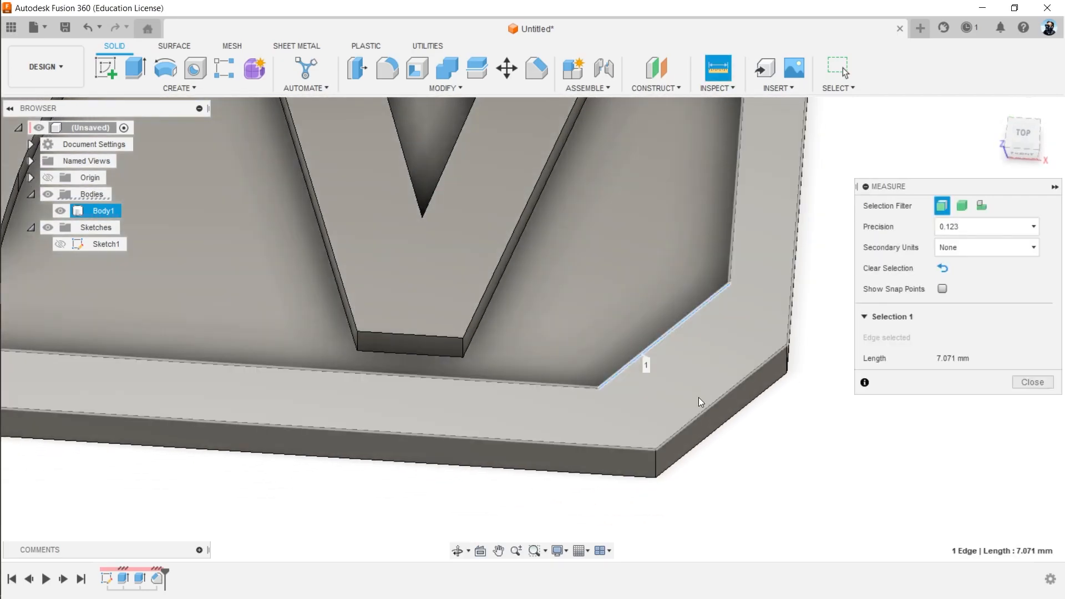
pyautogui.click(701, 407)
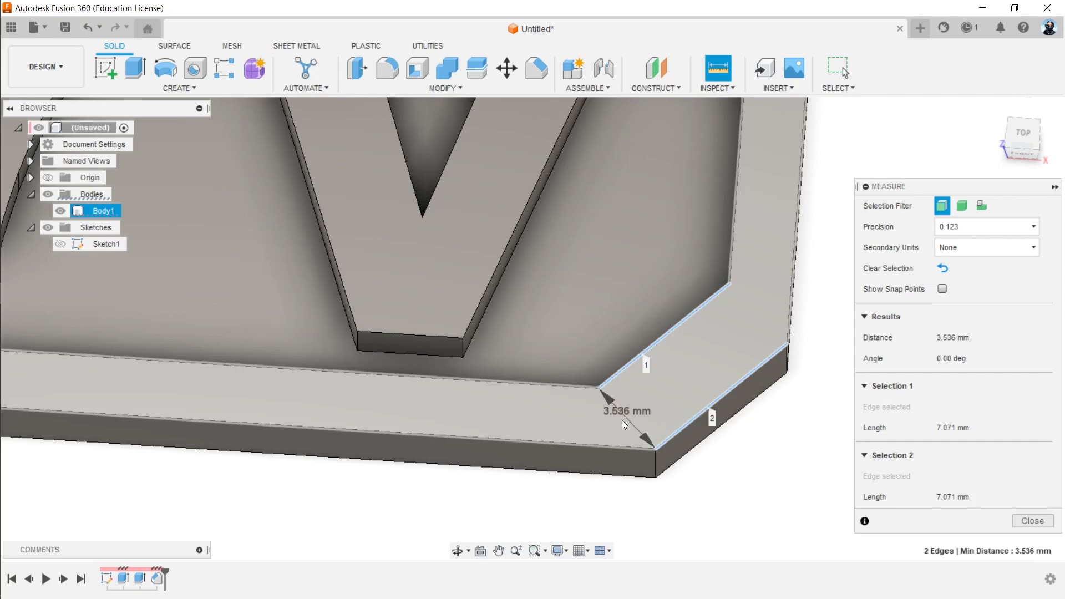
pyautogui.press('Escape')
# Measure the width of the straight border section beside the V, between its inner and outer edges.
pyautogui.click(719, 70)
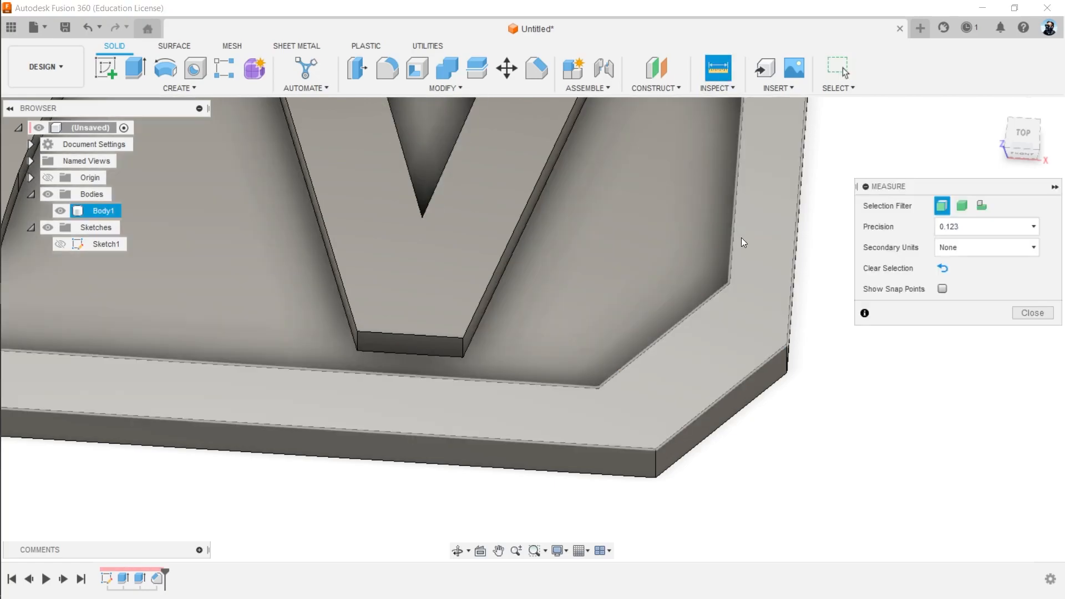
pyautogui.click(734, 234)
pyautogui.click(795, 250)
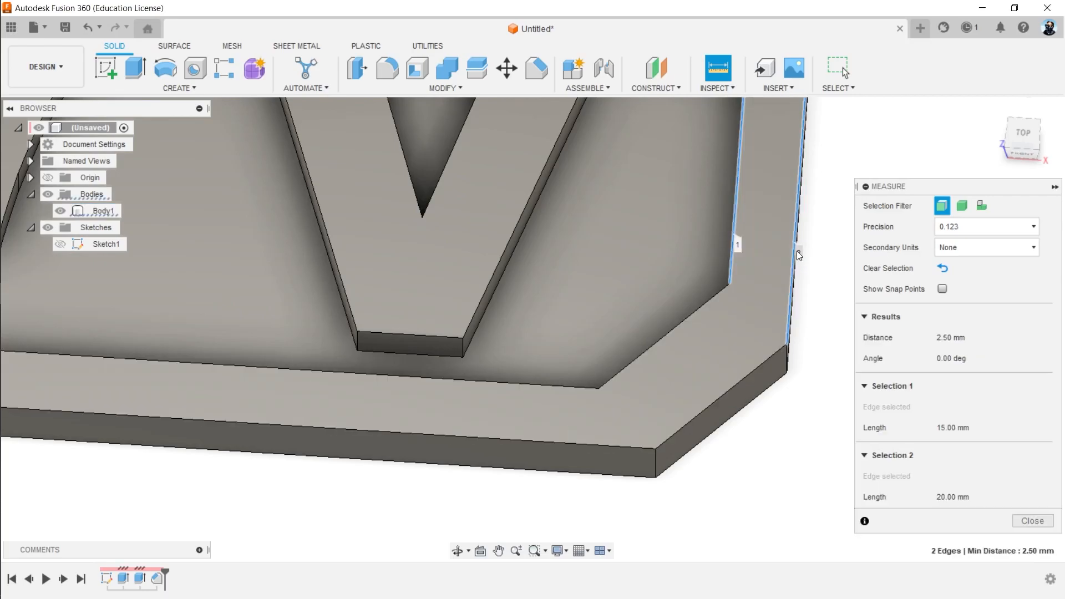
pyautogui.scroll(1, 823, 215)
pyautogui.moveTo(818, 223); pyautogui.dragTo(776, 432, button='middle')
pyautogui.scroll(-4, 776, 431)
pyautogui.scroll(5, 762, 242)
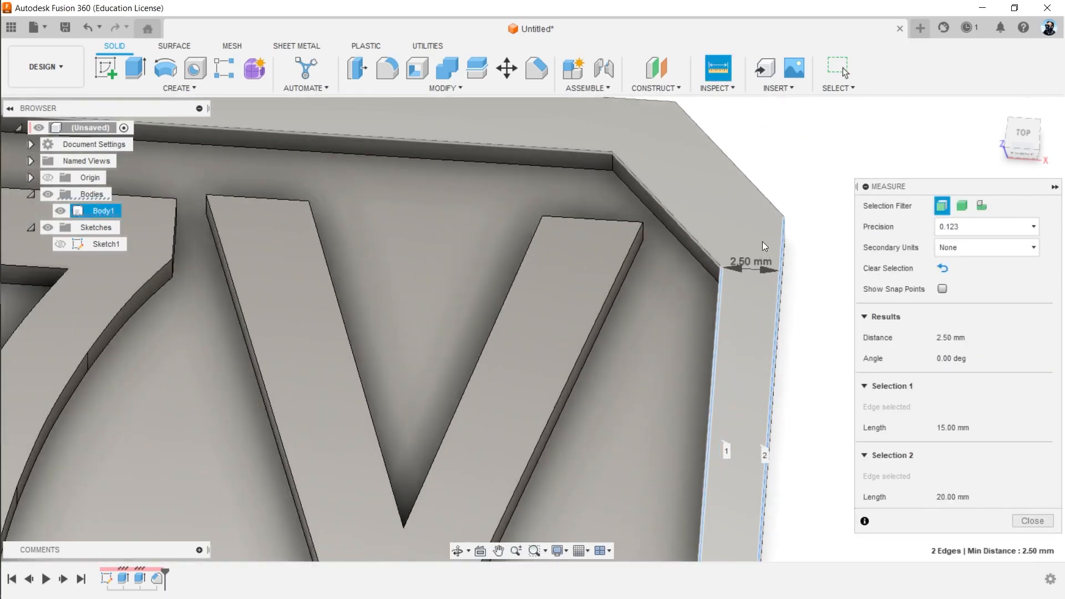
pyautogui.press('Escape')
# Examine the whole chamfered 127V plate from above and at a slight tilt.
pyautogui.scroll(-1, 757, 272)
pyautogui.scroll(-3, 643, 245)
pyautogui.scroll(2, 603, 218)
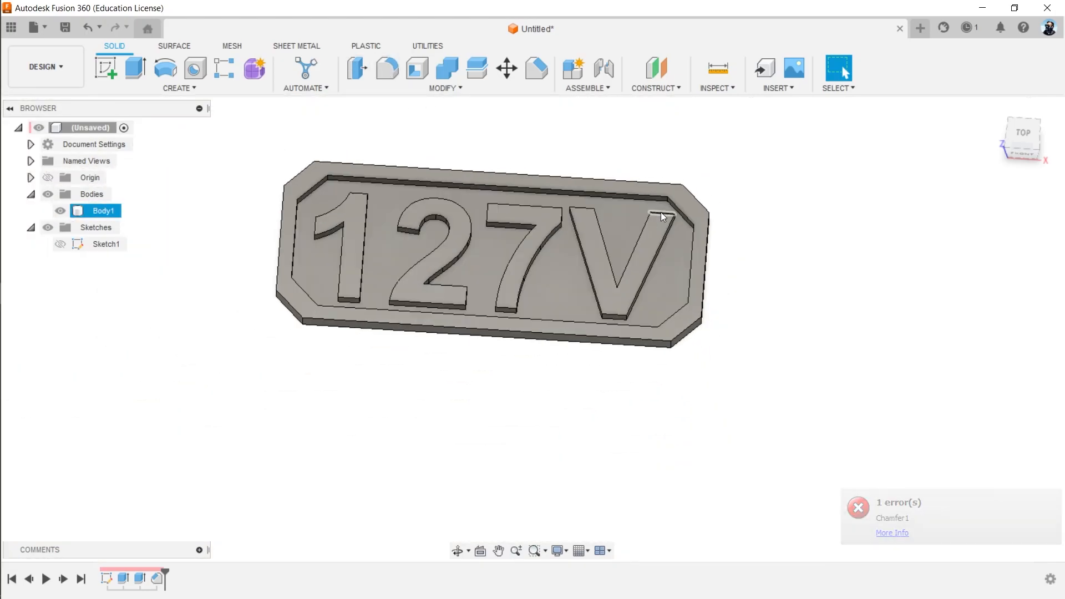
pyautogui.keyDown('shift'); pyautogui.moveTo(606, 260); pyautogui.dragTo(535, 247, button='middle'); pyautogui.keyUp('shift')
pyautogui.click(1023, 135)
pyautogui.click(606, 264)
pyautogui.scroll(3, 497, 215)
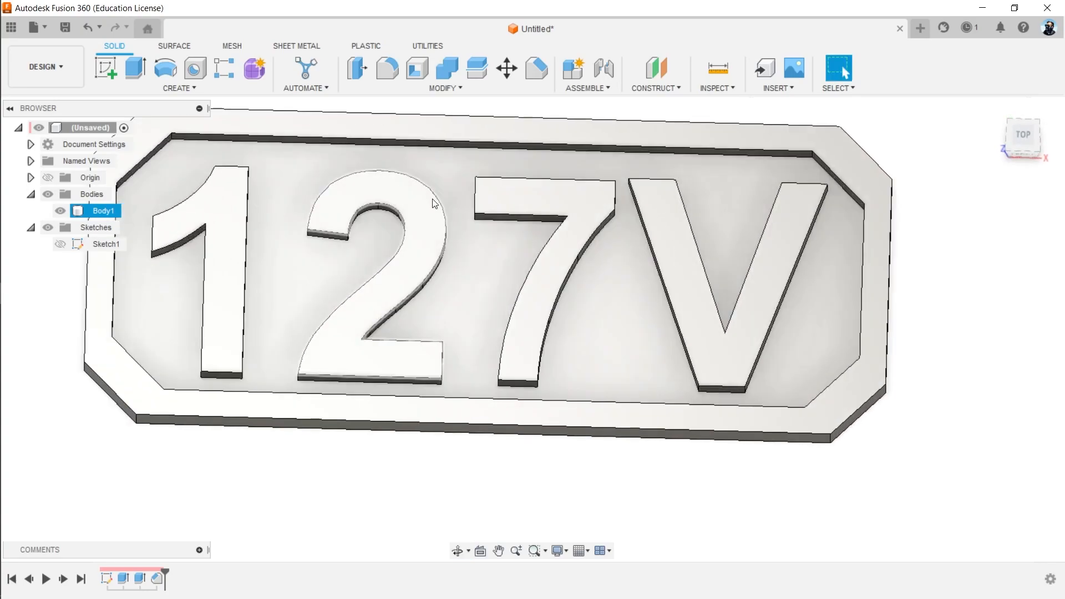
pyautogui.scroll(-2, 382, 283)
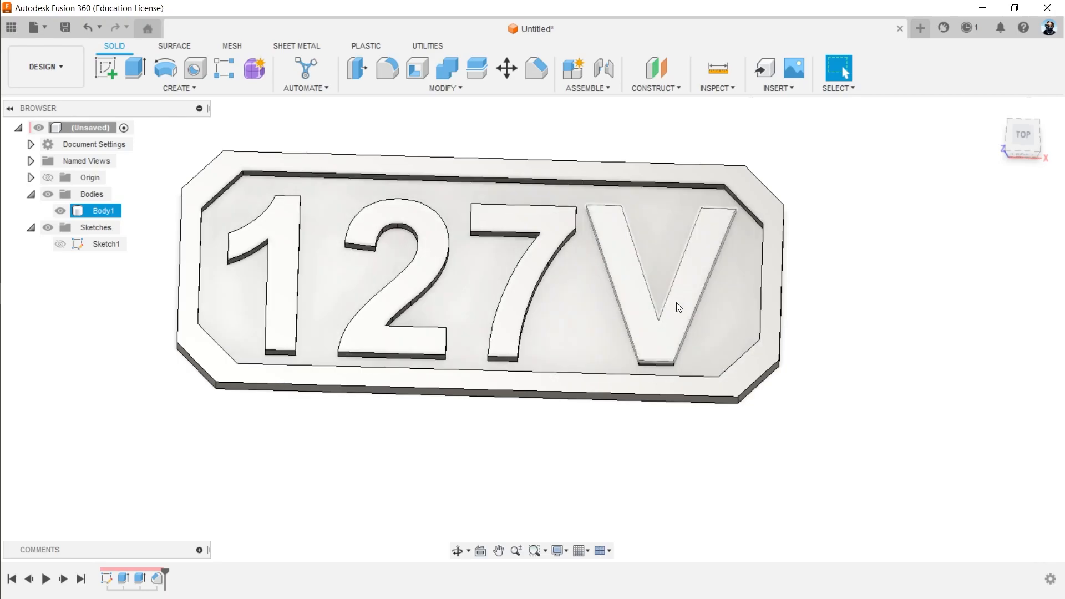
# Find paint appearances and apply Paint - Metallic (Blue) to the whole body, replacing it with Paint - Enamel Glossy (White).
pyautogui.press('a')
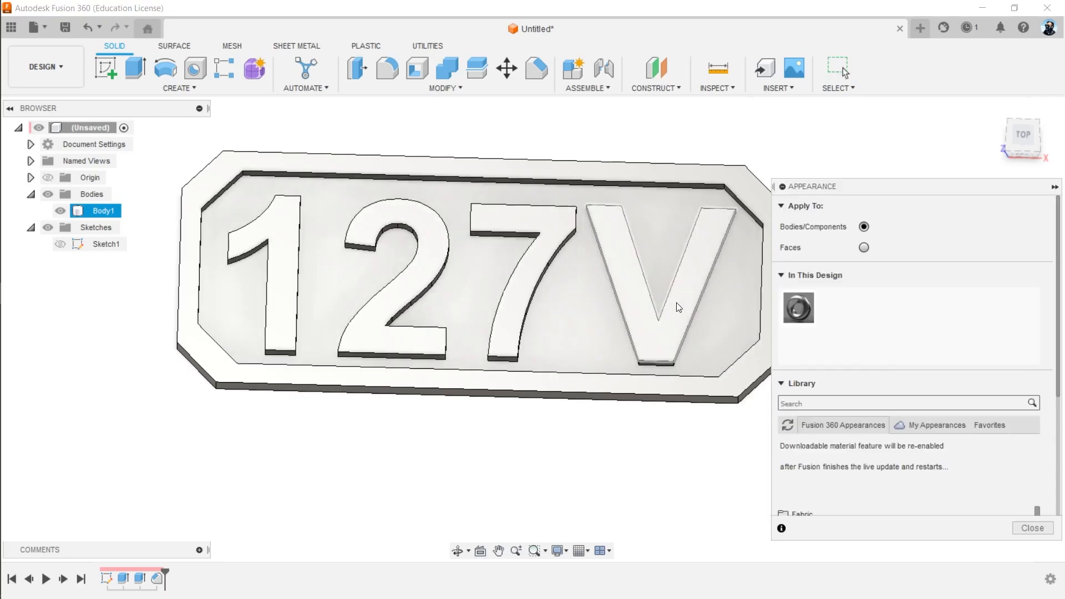
pyautogui.click(840, 402)
pyautogui.write('paint')
pyautogui.scroll(-3, 913, 453)
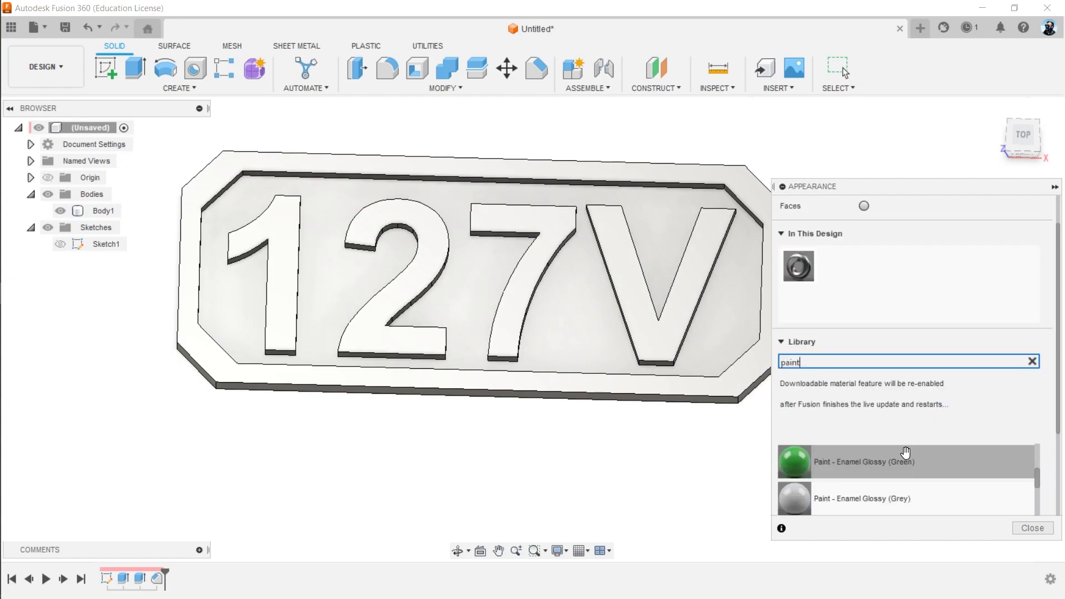
pyautogui.scroll(-1, 888, 446)
pyautogui.scroll(1, 887, 452)
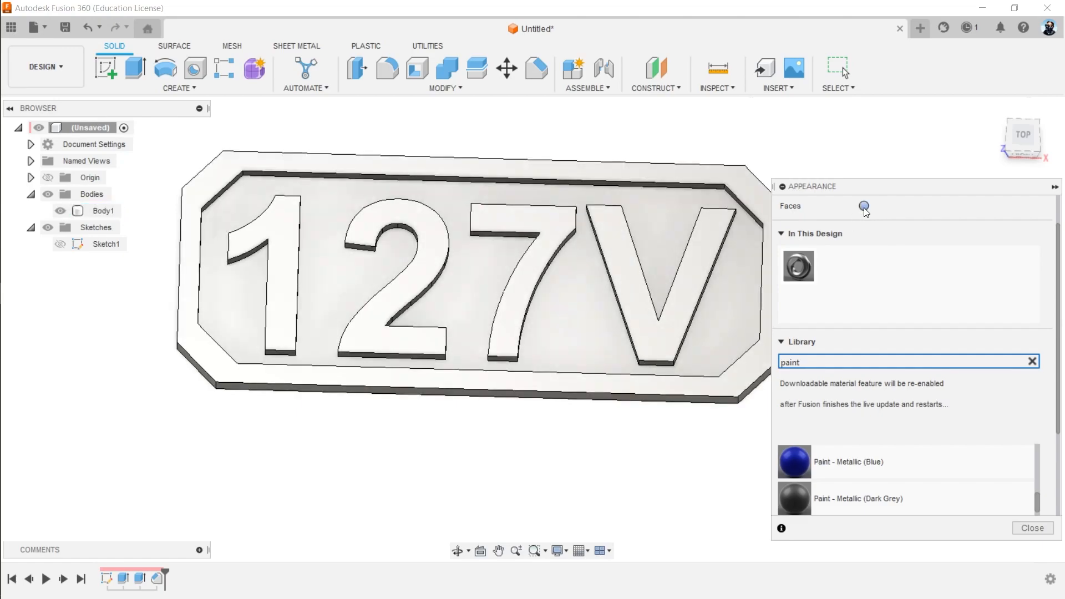
pyautogui.moveTo(848, 461)
pyautogui.mouseDown()
pyautogui.moveTo(551, 299)
pyautogui.moveTo(554, 333)
pyautogui.mouseUp()
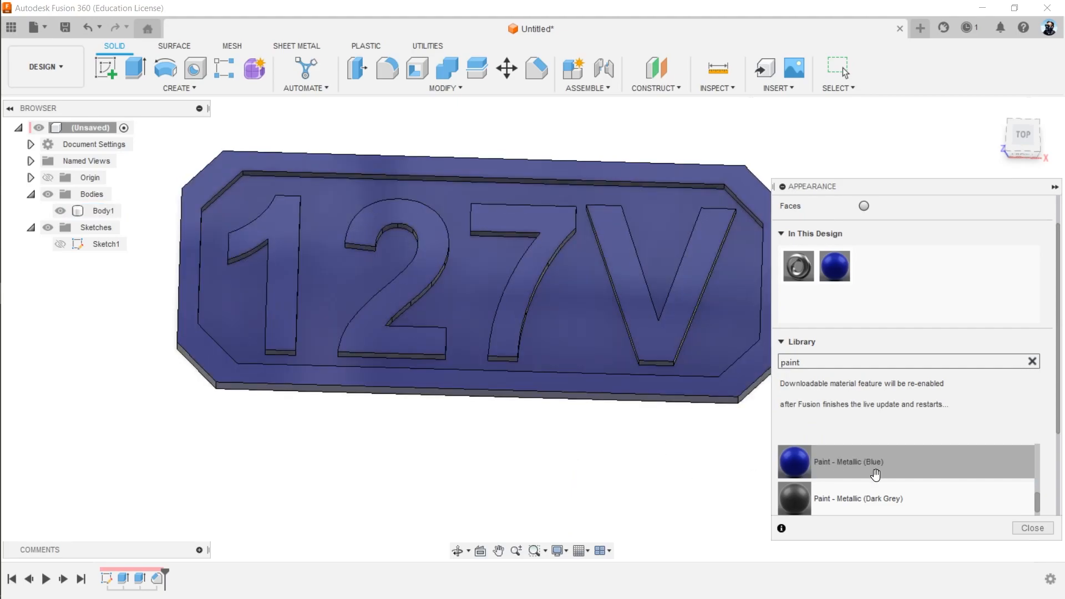
pyautogui.scroll(2, 874, 474)
pyautogui.moveTo(874, 473); pyautogui.dragTo(574, 297)
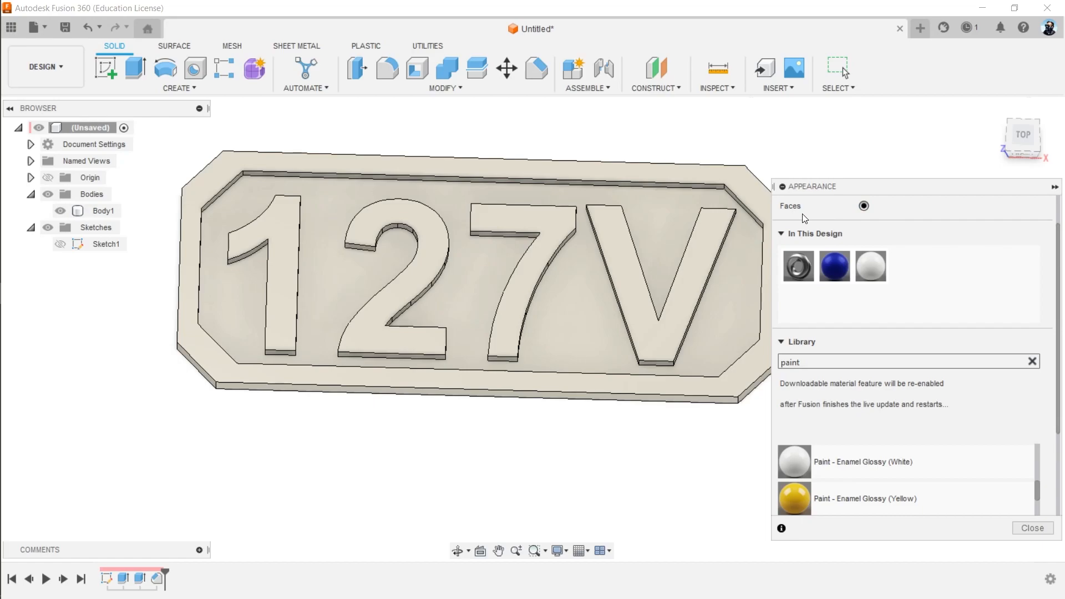
# Apply Paint - Metallic (Blue) as a face appearance to the top faces of the 127V characters and the raised border.
pyautogui.moveTo(834, 266); pyautogui.dragTo(550, 219)
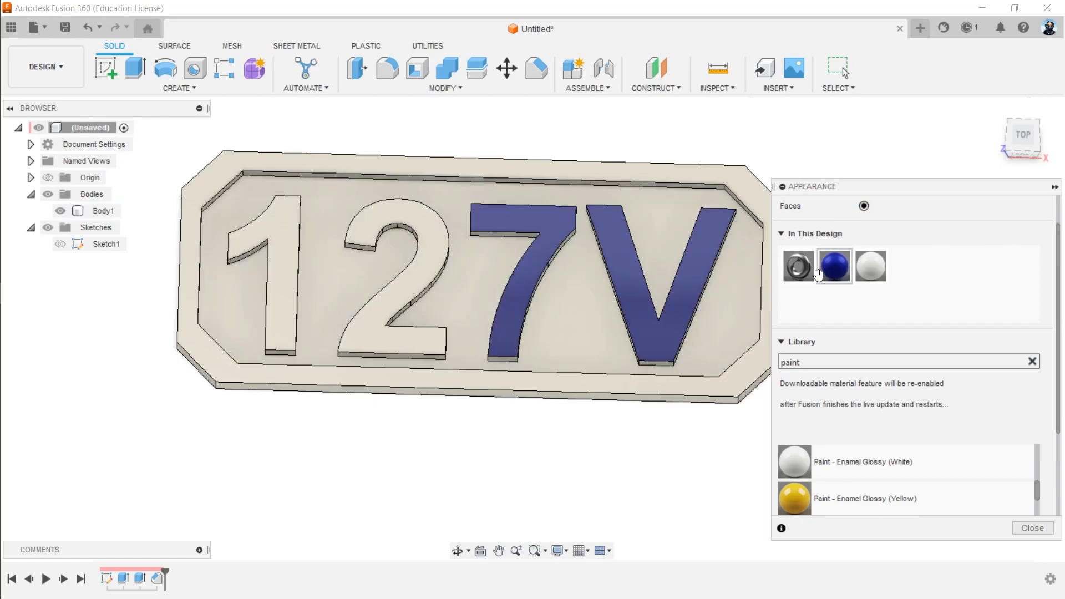
pyautogui.moveTo(835, 266); pyautogui.dragTo(272, 222)
pyautogui.moveTo(834, 266); pyautogui.dragTo(652, 372)
# Examine the blue and white painted plate from several angles and finish editing its appearance.
pyautogui.keyDown('shift'); pyautogui.moveTo(660, 489); pyautogui.dragTo(530, 345, button='middle'); pyautogui.keyUp('shift')
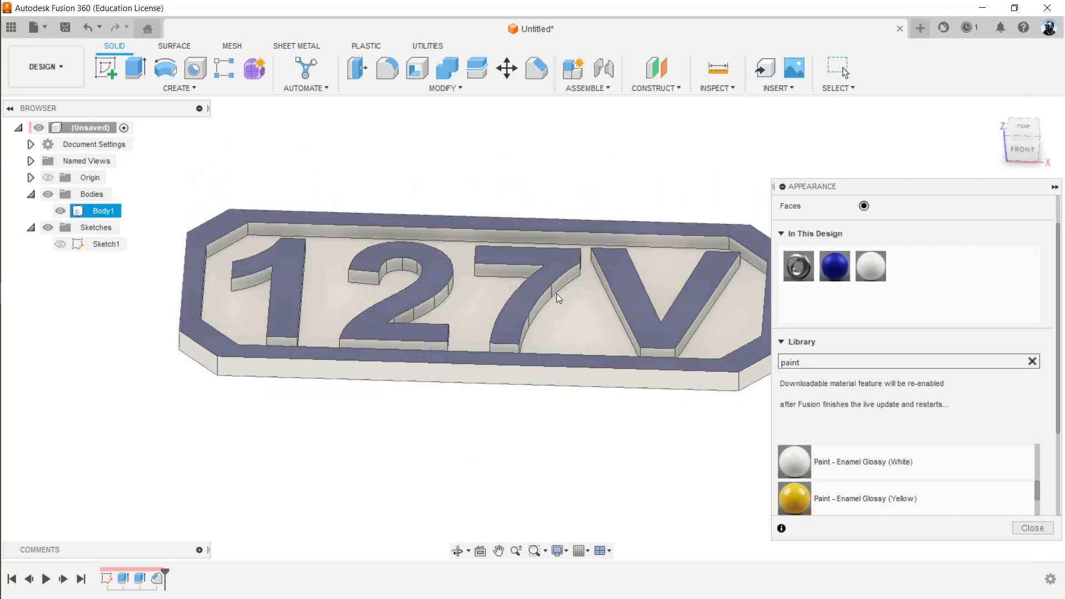
pyautogui.keyDown('shift'); pyautogui.moveTo(507, 336); pyautogui.dragTo(536, 365, button='middle'); pyautogui.keyUp('shift')
pyautogui.scroll(-3, 504, 380)
pyautogui.scroll(3, 526, 345)
pyautogui.scroll(-3, 533, 371)
pyautogui.scroll(1, 582, 369)
pyautogui.scroll(-3, 654, 392)
pyautogui.scroll(5, 653, 387)
pyautogui.keyDown('shift'); pyautogui.moveTo(654, 355); pyautogui.dragTo(669, 245, button='middle'); pyautogui.keyUp('shift')
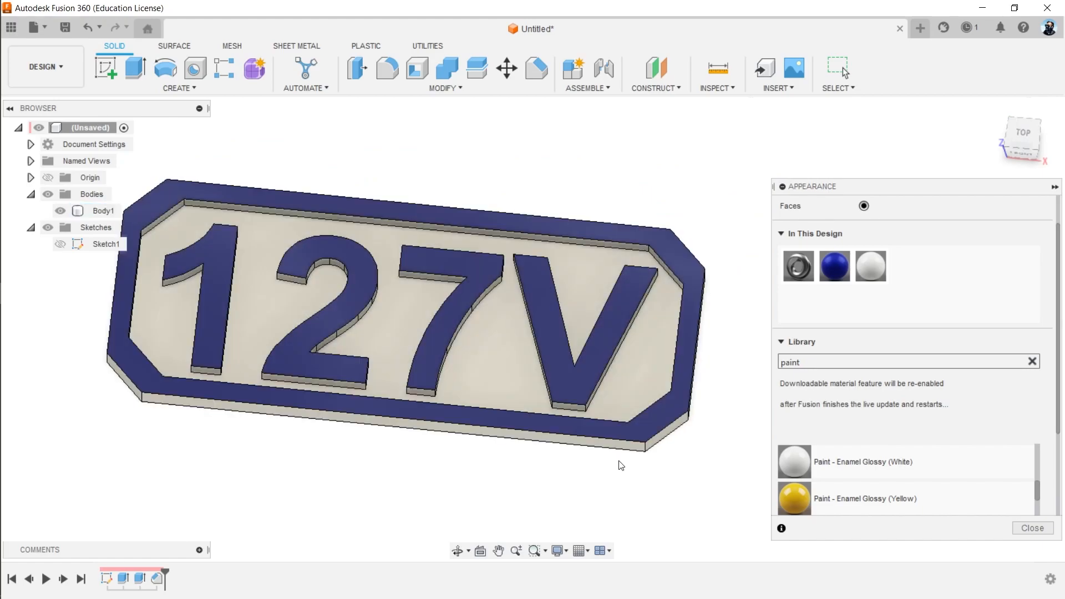
pyautogui.moveTo(453, 451); pyautogui.dragTo(491, 455, button='middle')
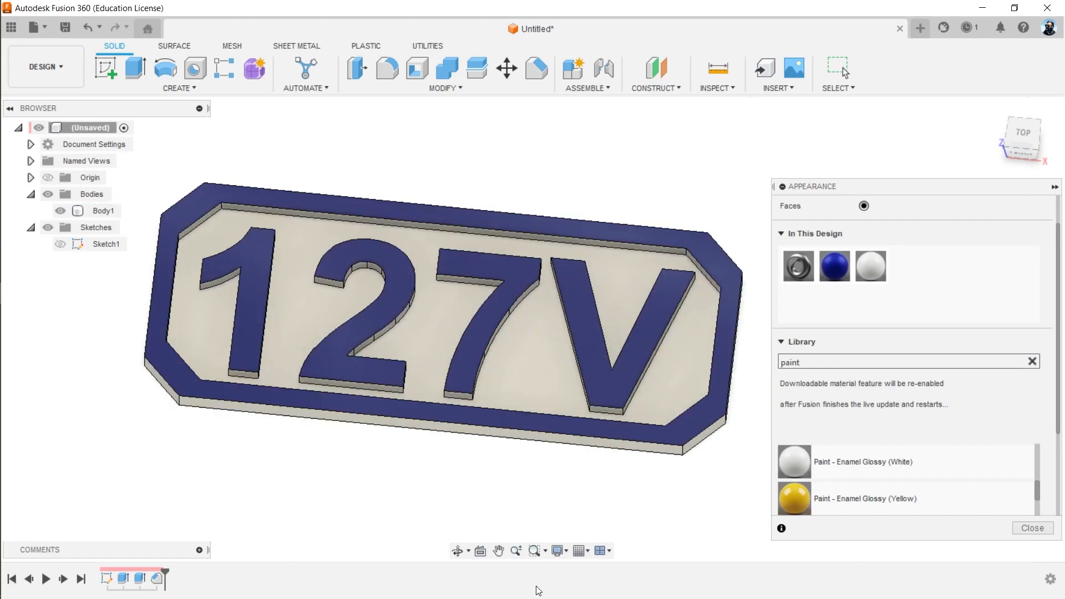
pyautogui.click(1032, 528)
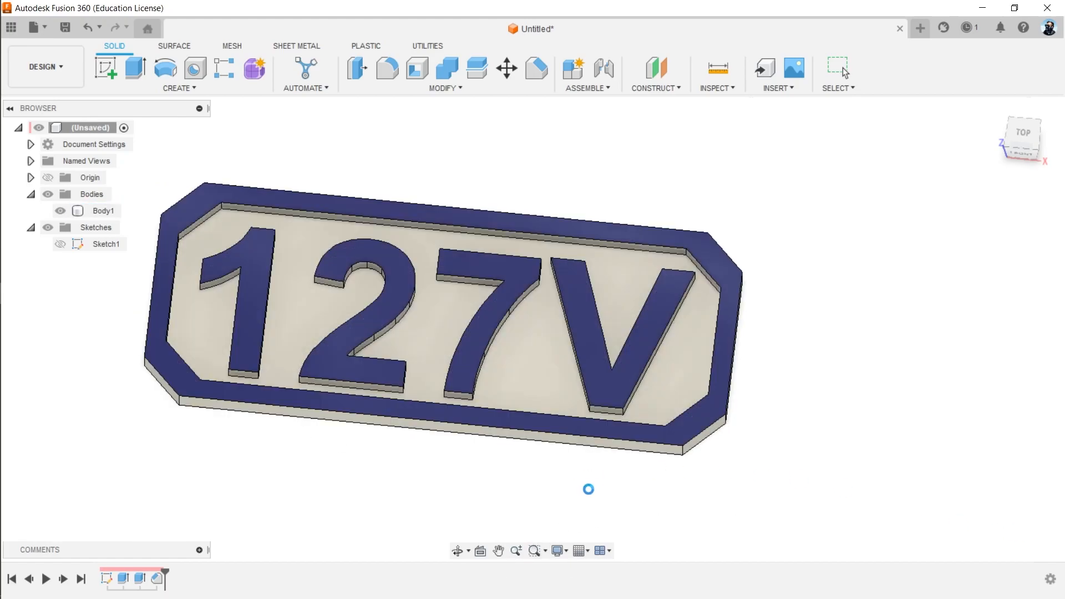
# Edit the plate's sketch text to read 220V and finish the sketch.
pyautogui.keyDown('shift'); pyautogui.moveTo(578, 478); pyautogui.dragTo(622, 462, button='middle'); pyautogui.keyUp('shift')
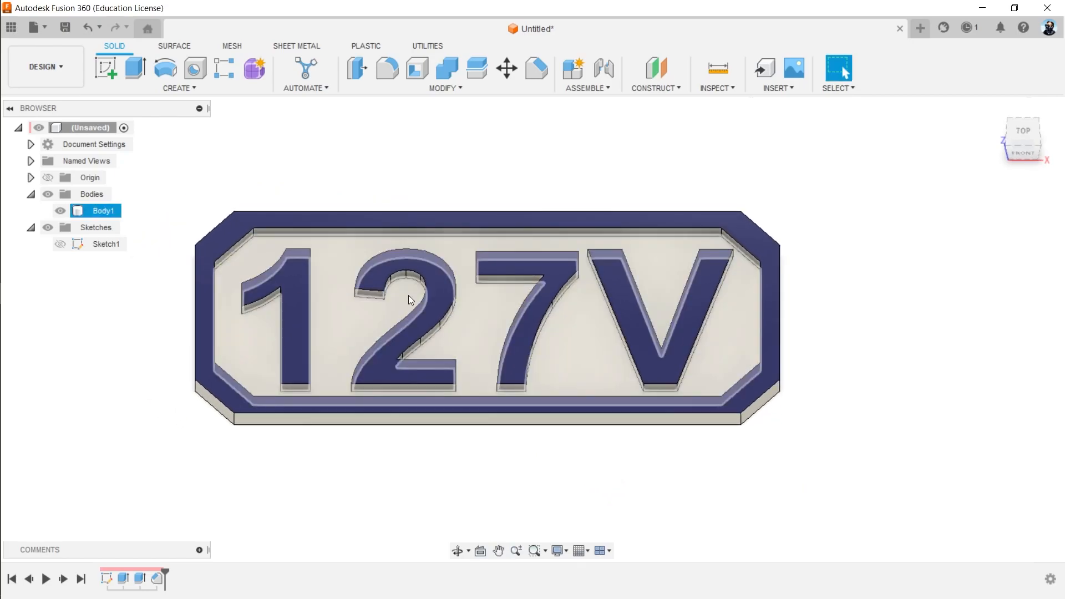
pyautogui.doubleClick(105, 244)
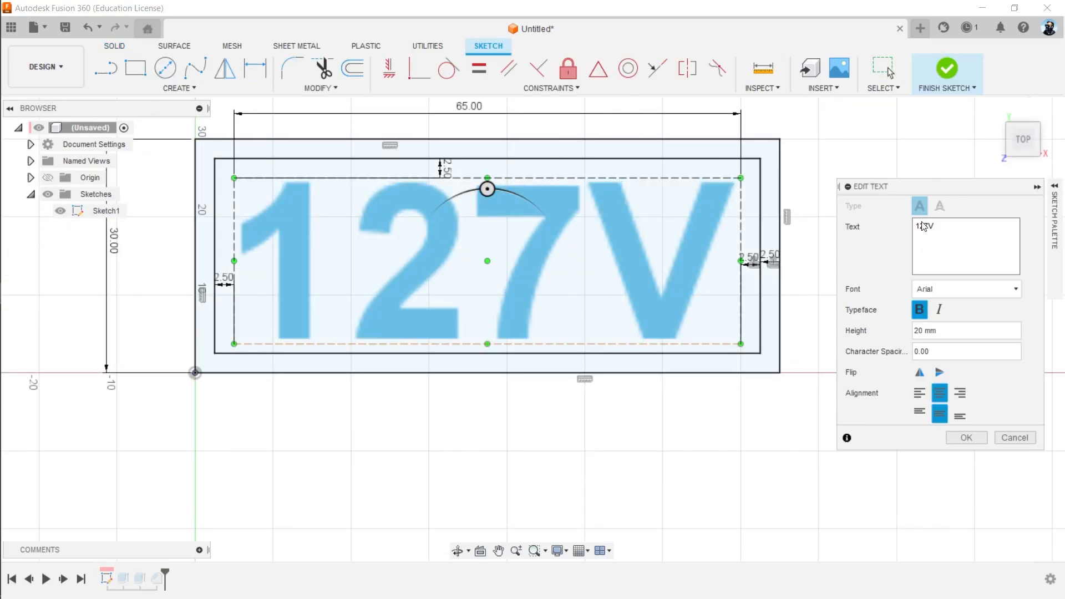
pyautogui.click(925, 231)
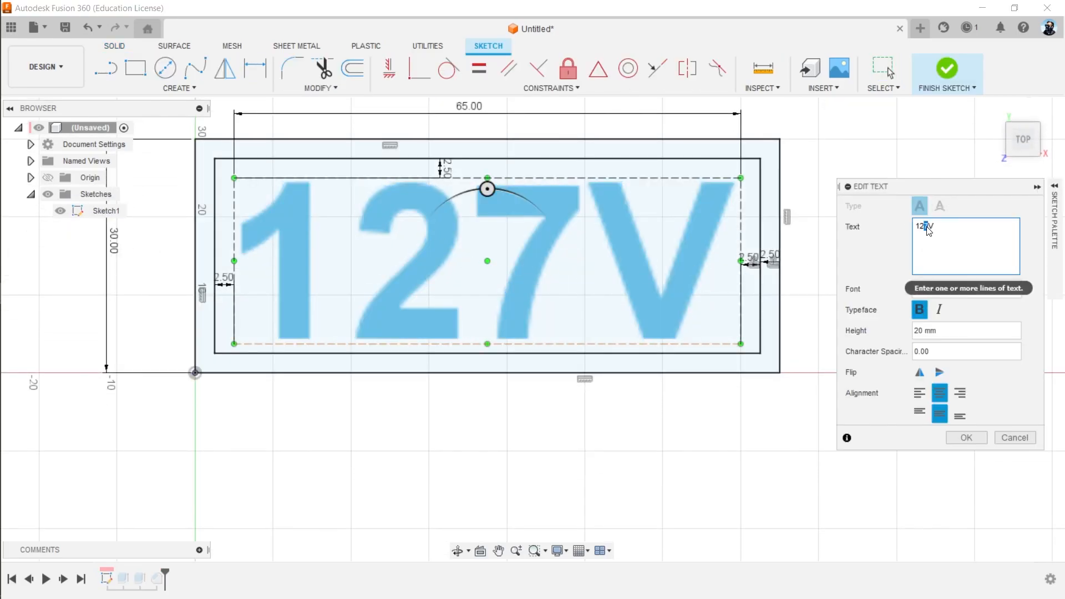
pyautogui.moveTo(926, 228); pyautogui.dragTo(900, 223)
pyautogui.write('220')
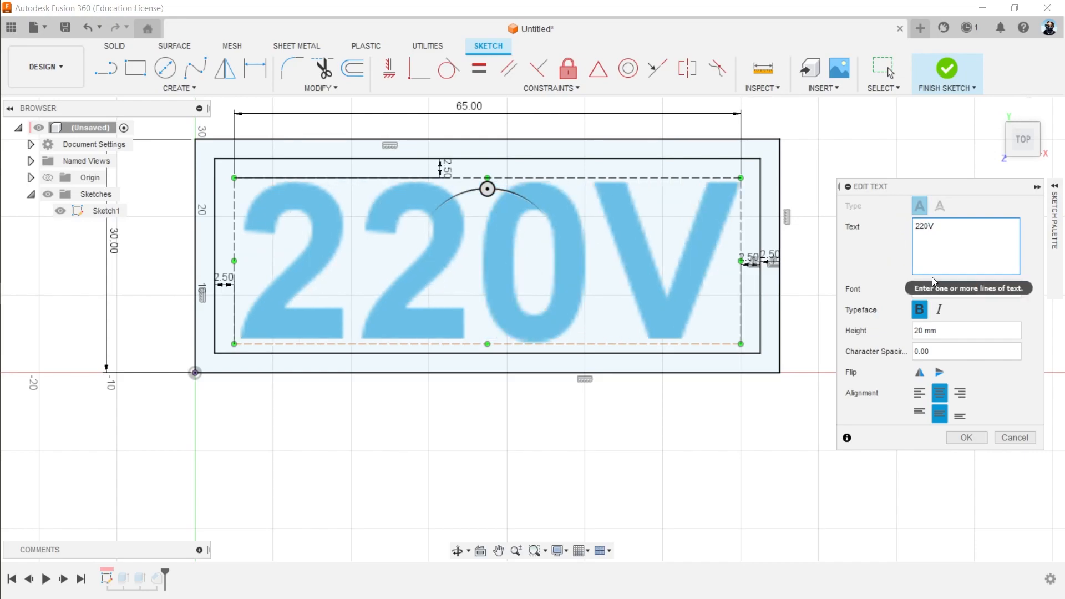
pyautogui.click(976, 442)
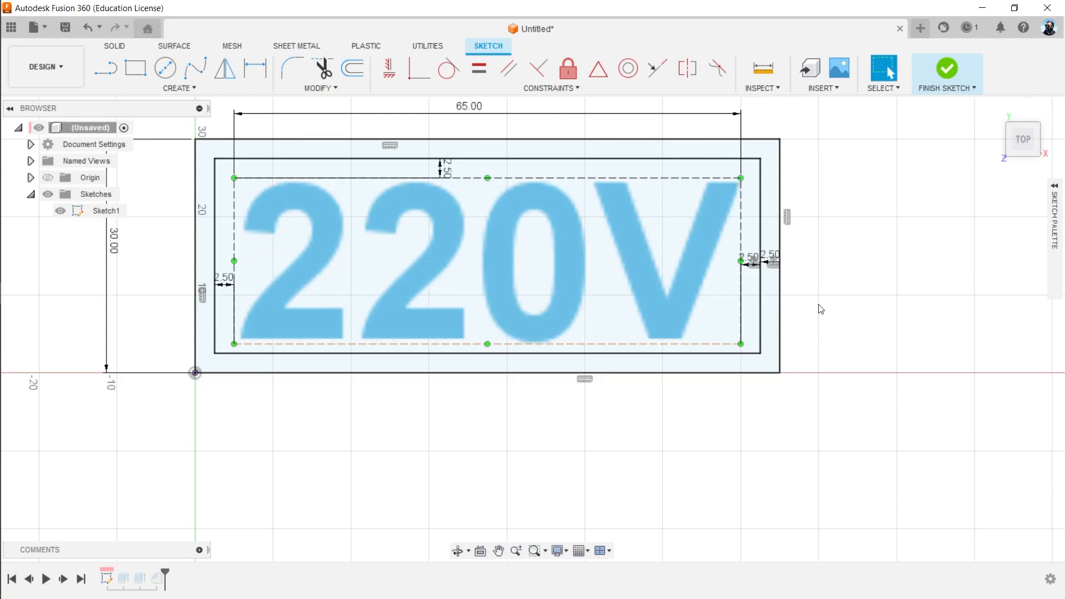
pyautogui.click(943, 72)
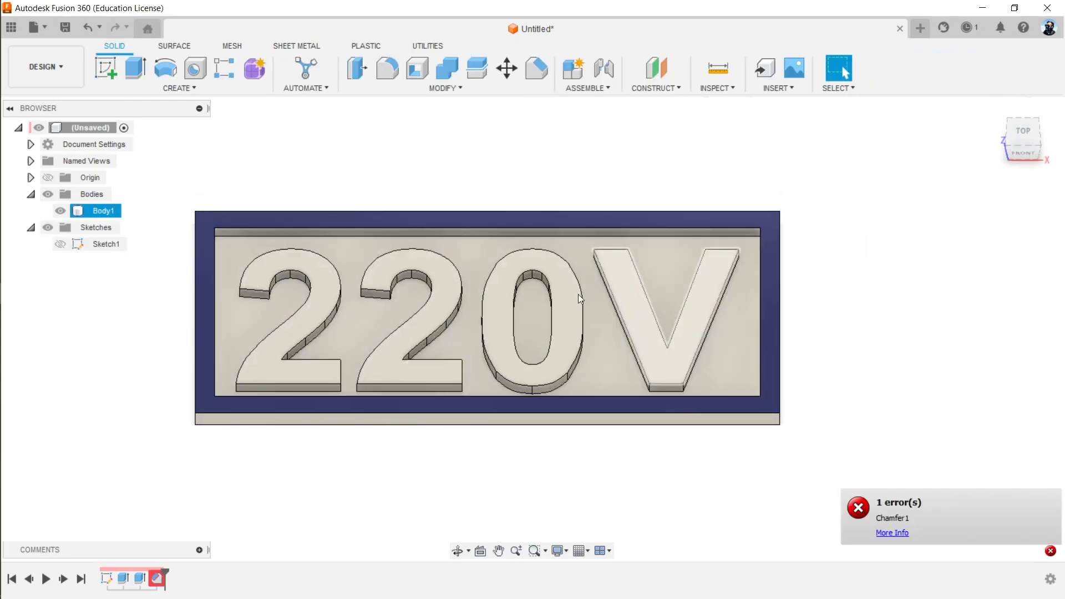
# Edit the failed corner chamfer feature and set its distance to 2 mm.
pyautogui.keyDown('shift'); pyautogui.moveTo(804, 312); pyautogui.dragTo(876, 324, button='middle'); pyautogui.keyUp('shift')
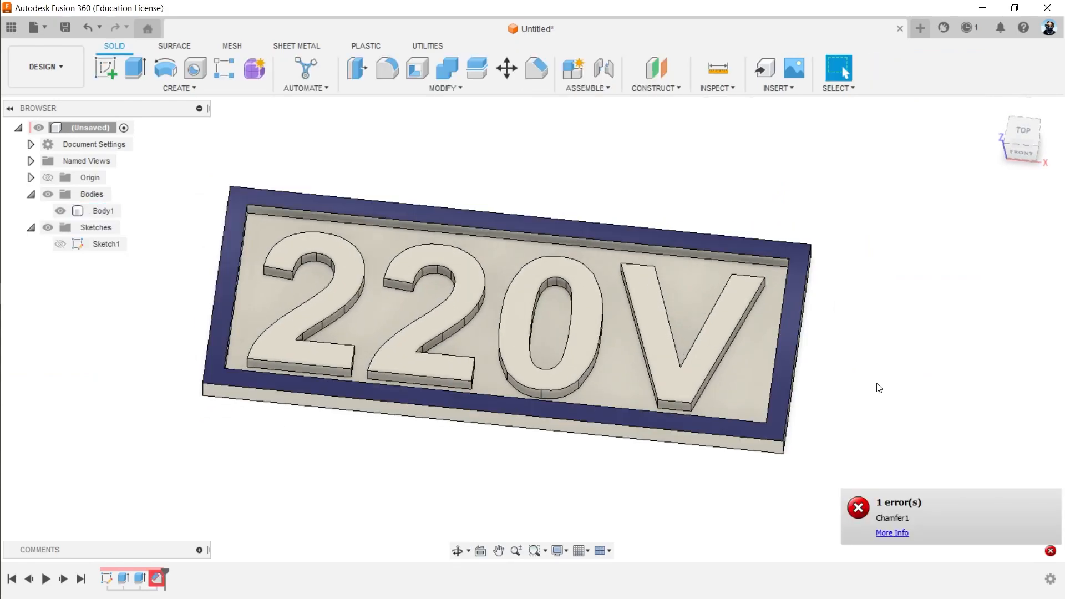
pyautogui.click(781, 260)
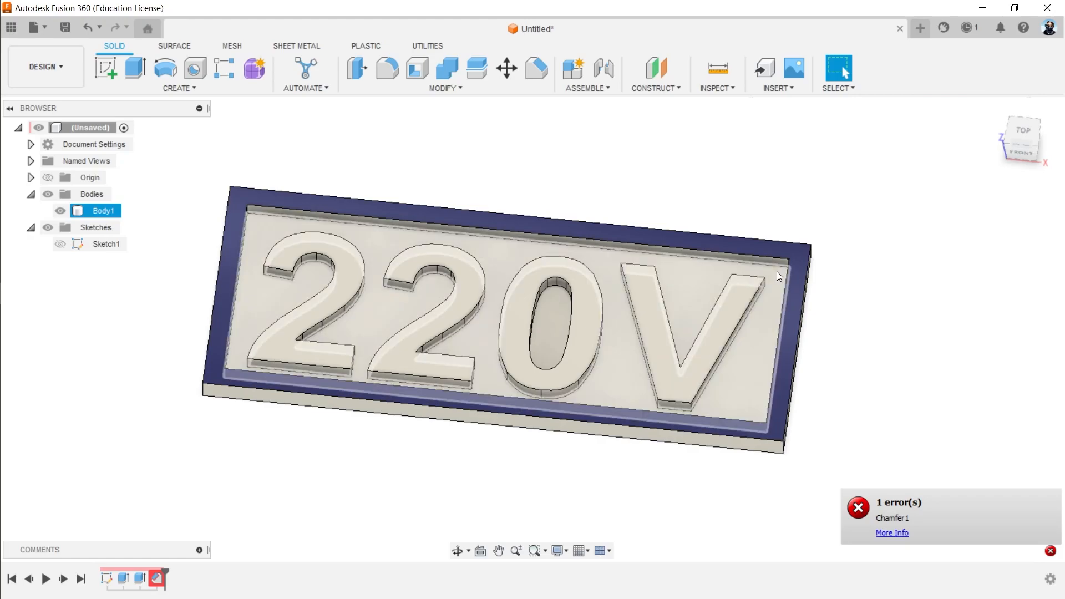
pyautogui.click(211, 453)
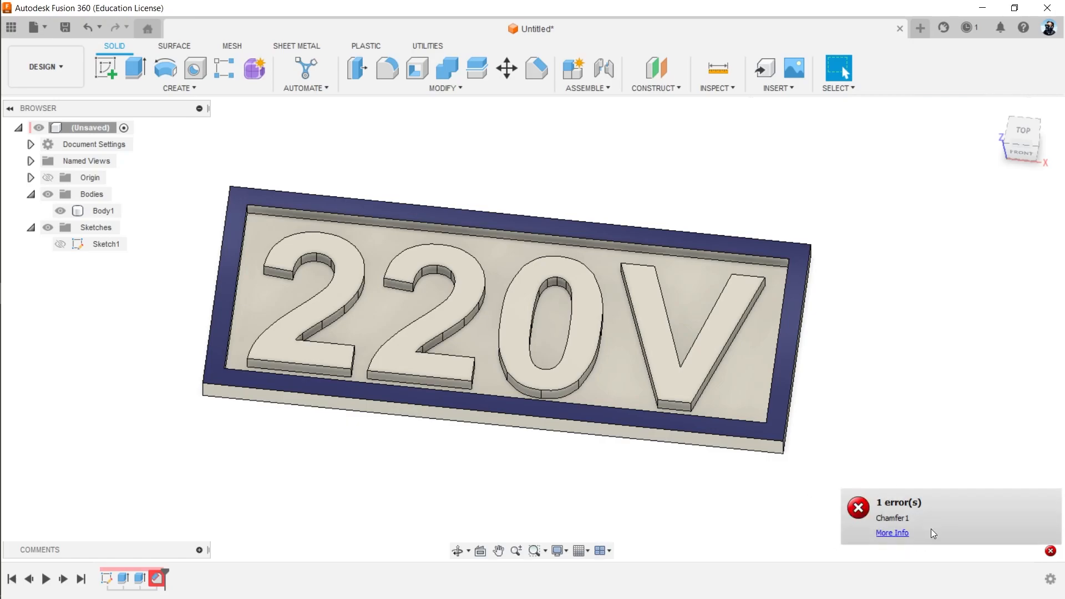
pyautogui.doubleClick(158, 579)
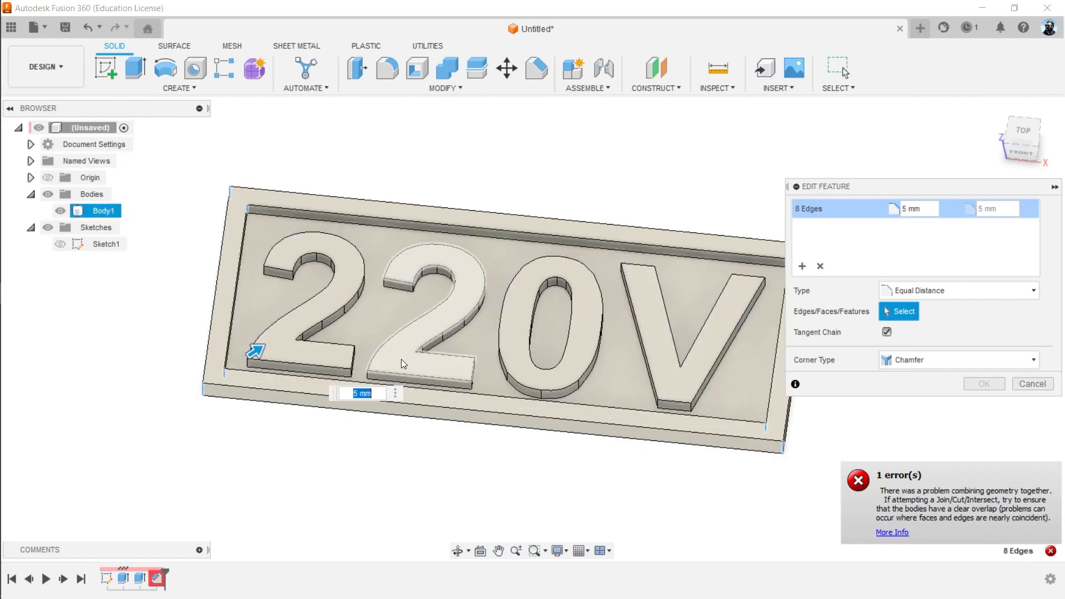
pyautogui.write('2')
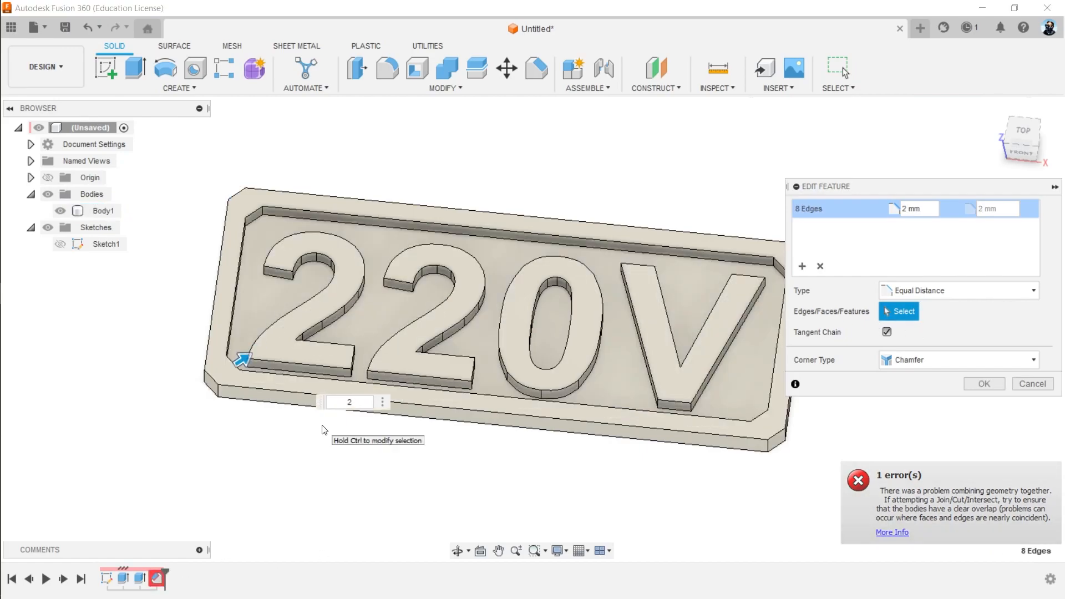
pyautogui.click(983, 383)
pyautogui.keyDown('shift'); pyautogui.moveTo(839, 424); pyautogui.dragTo(827, 461, button='middle'); pyautogui.keyUp('shift')
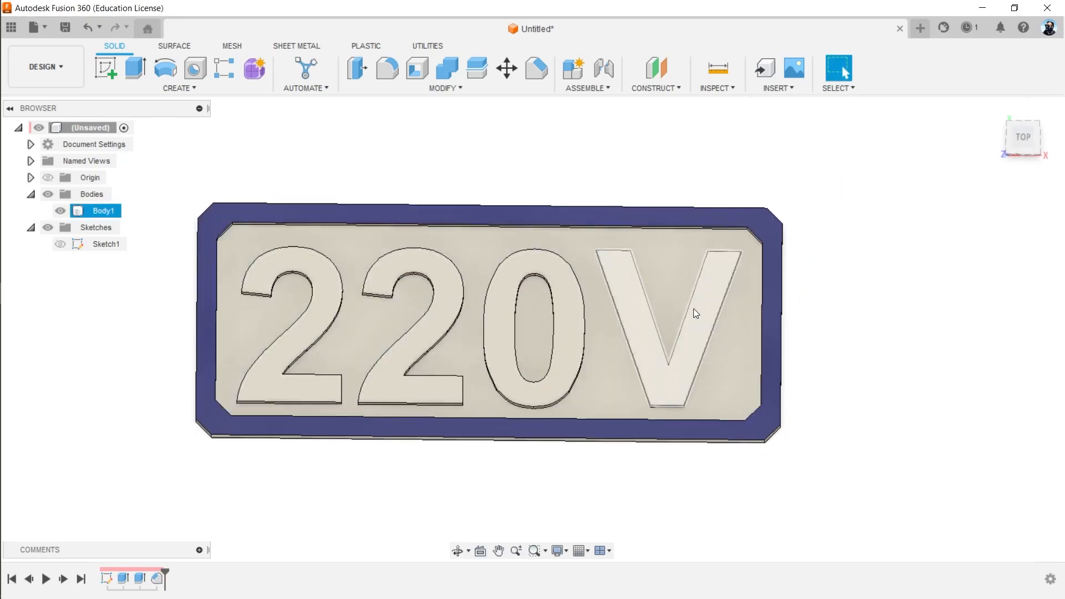
# Find paint appearances and apply Paint - Metallic (Red) as a face appearance to the tops of the 0 and V.
pyautogui.press('a')
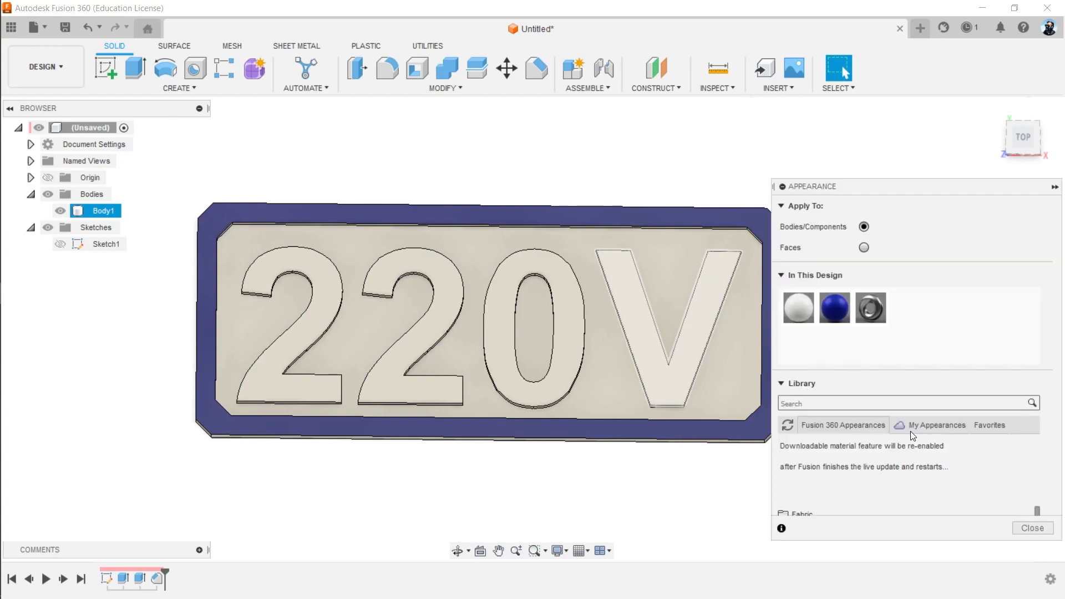
pyautogui.click(894, 403)
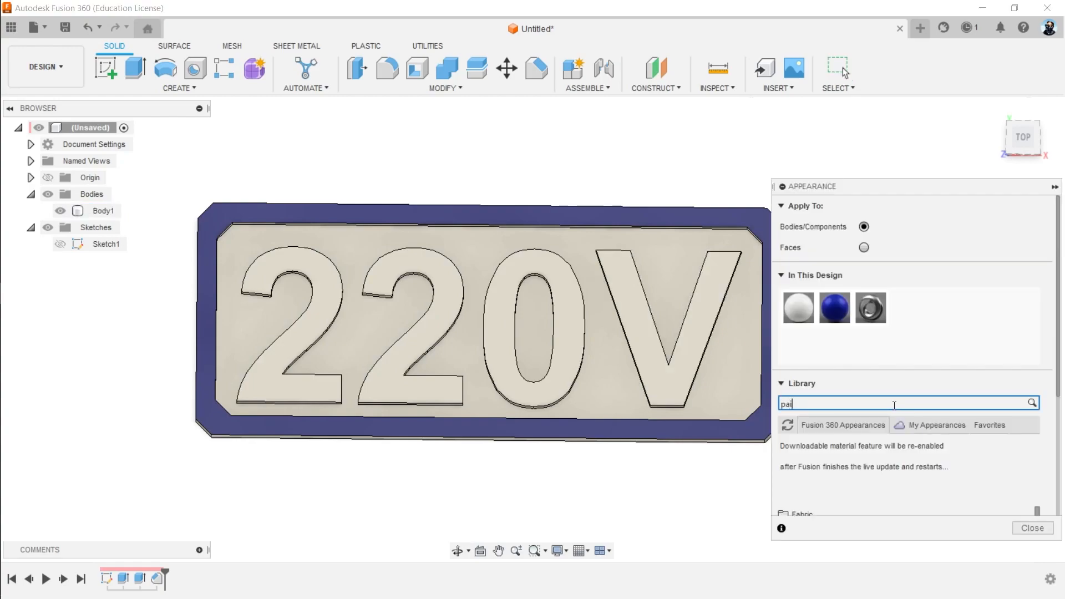
pyautogui.write('paint')
pyautogui.press('Return')
pyautogui.scroll(-1, 940, 460)
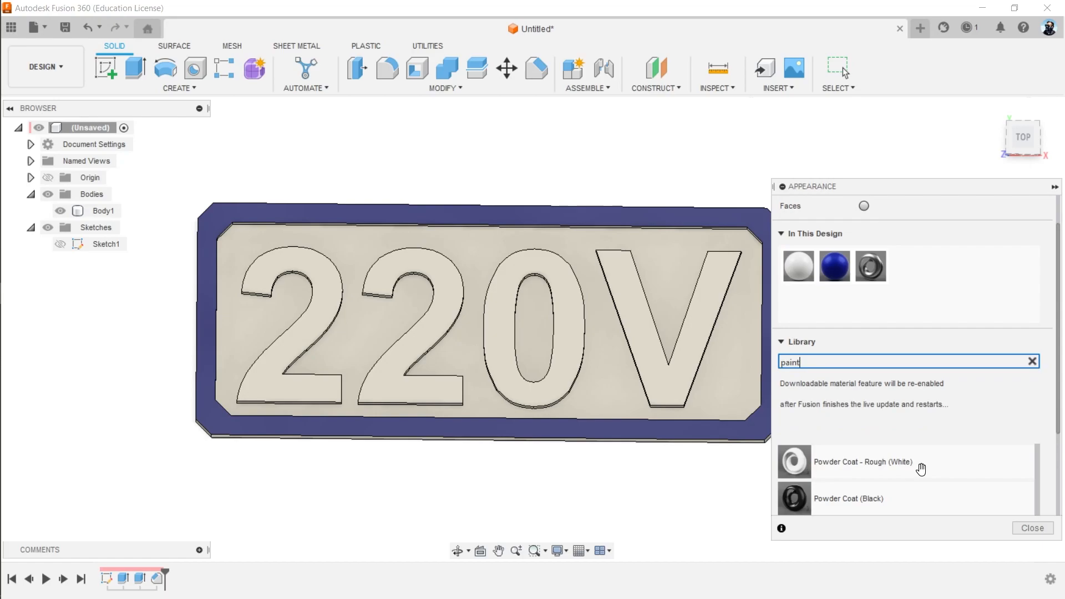
pyautogui.moveTo(881, 465); pyautogui.dragTo(685, 333)
pyautogui.moveTo(809, 394); pyautogui.dragTo(651, 325)
pyautogui.moveTo(891, 537)
pyautogui.mouseDown()
pyautogui.moveTo(885, 467)
pyautogui.moveTo(686, 338)
pyautogui.moveTo(610, 347)
pyautogui.moveTo(561, 331)
pyautogui.mouseUp()
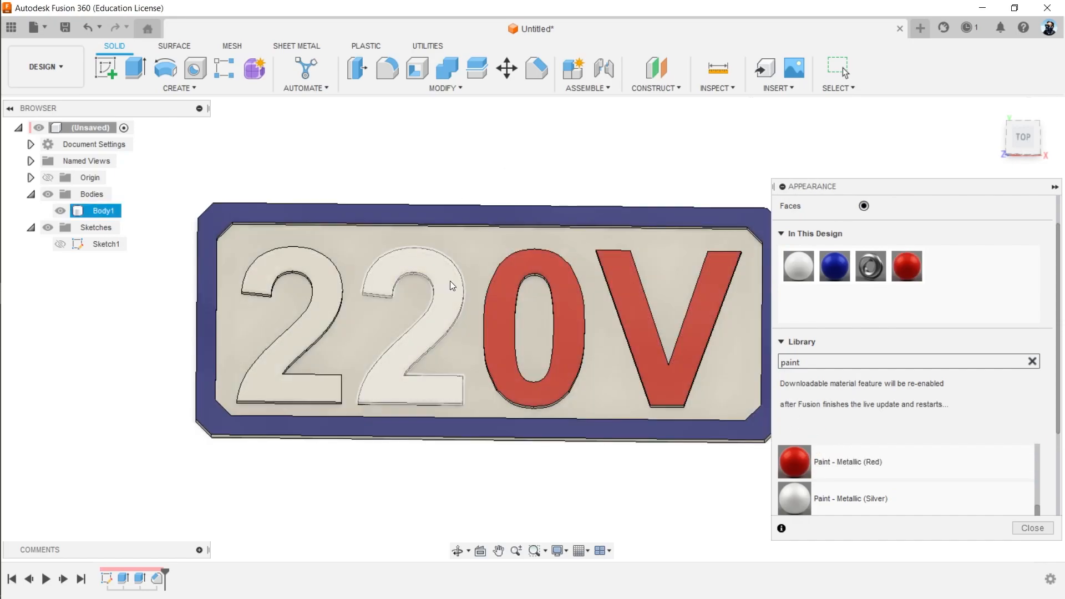
# Apply Paint - Metallic (Red) to the top faces of both 2s and the raised border, and finish editing the appearance.
pyautogui.click(450, 281)
pyautogui.keyDown('ctrl'); pyautogui.click(318, 278); pyautogui.keyUp('ctrl')
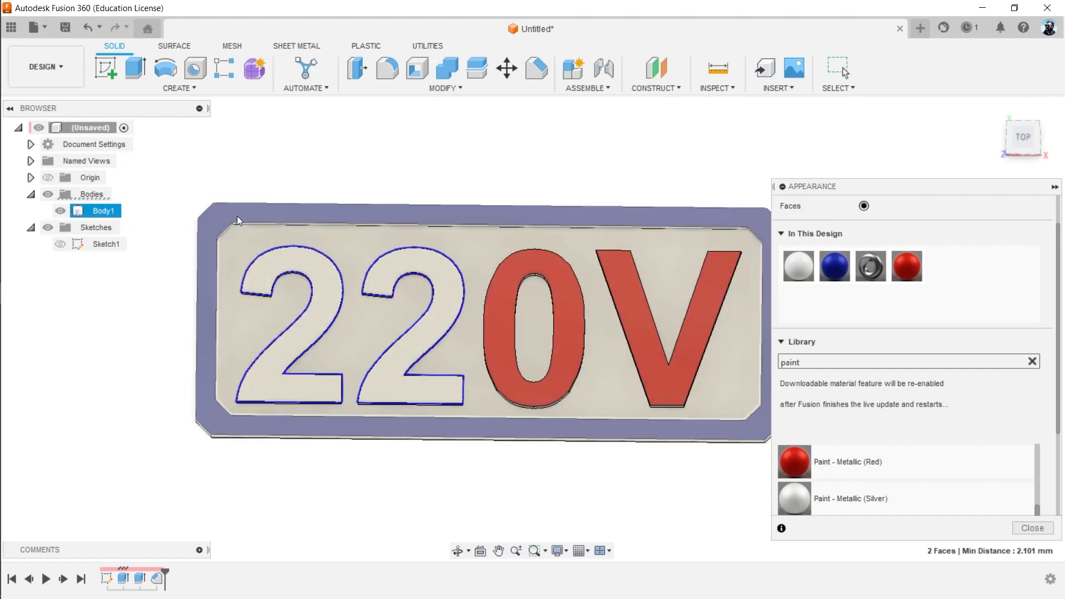
pyautogui.keyDown('ctrl'); pyautogui.click(217, 216); pyautogui.keyUp('ctrl')
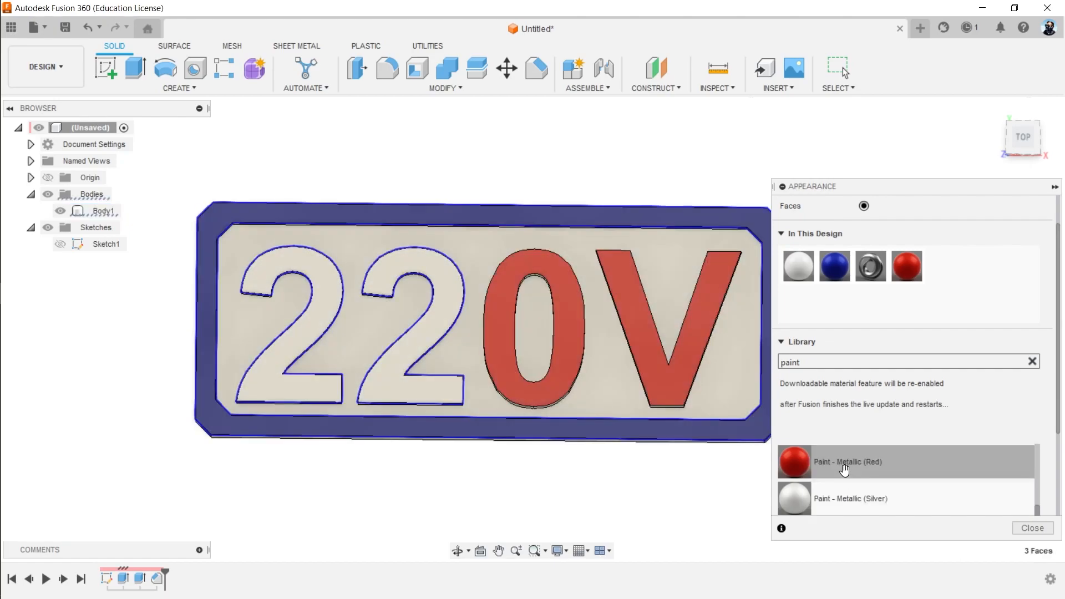
pyautogui.moveTo(844, 470)
pyautogui.mouseDown()
pyautogui.moveTo(901, 267)
pyautogui.moveTo(690, 319)
pyautogui.moveTo(444, 275)
pyautogui.mouseUp()
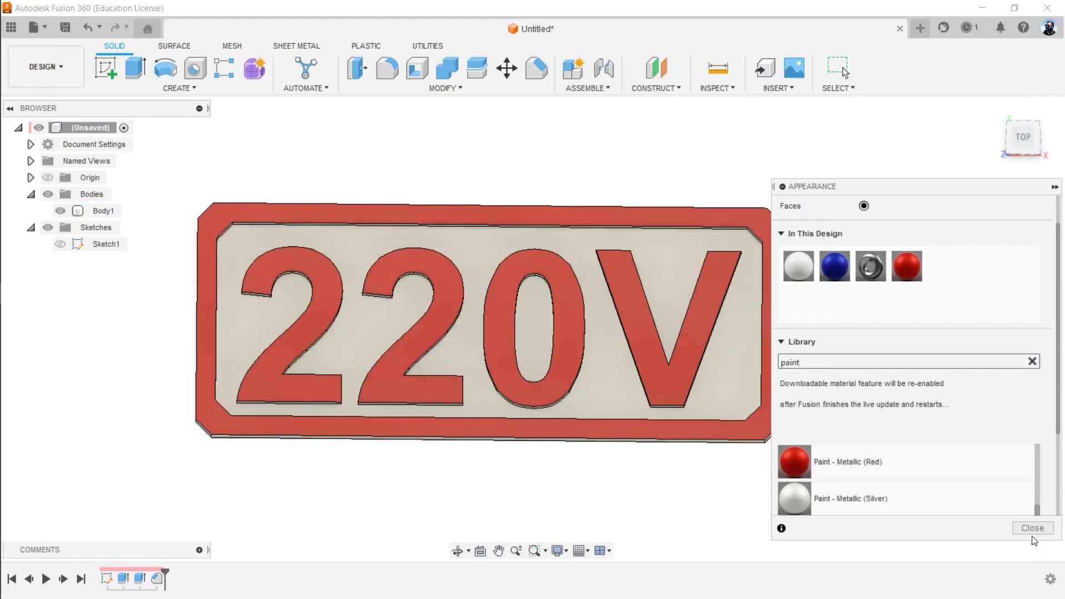
pyautogui.click(1033, 527)
pyautogui.keyDown('shift'); pyautogui.moveTo(487, 480); pyautogui.dragTo(542, 432, button='middle'); pyautogui.keyUp('shift')
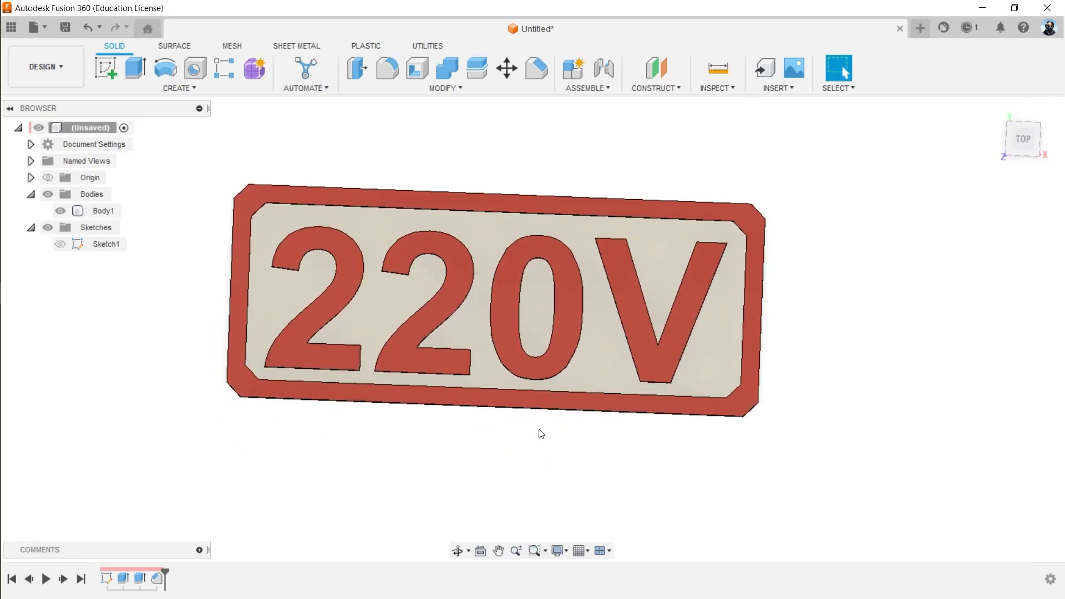
pyautogui.click(560, 397)
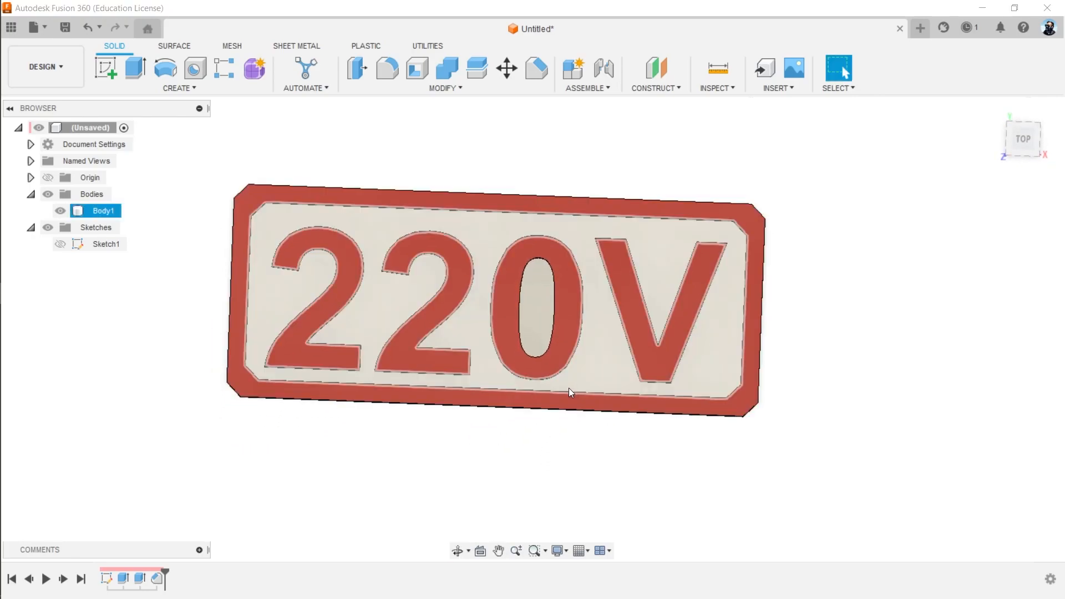
# Create a new design and start a sketch on the horizontal XY plane.
pyautogui.hotkey('ctrl', 'n')
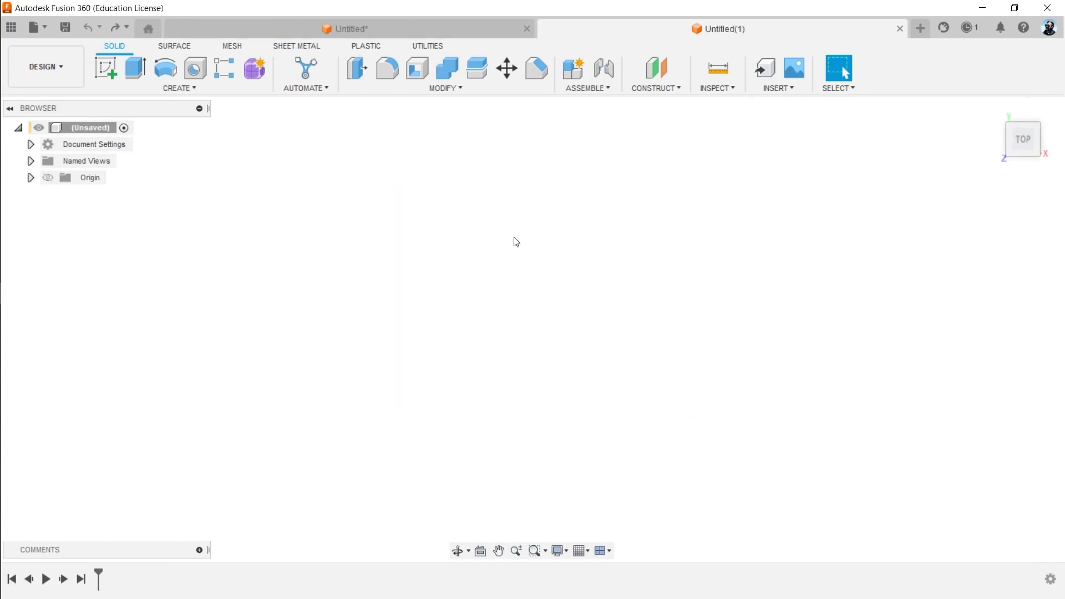
pyautogui.click(112, 65)
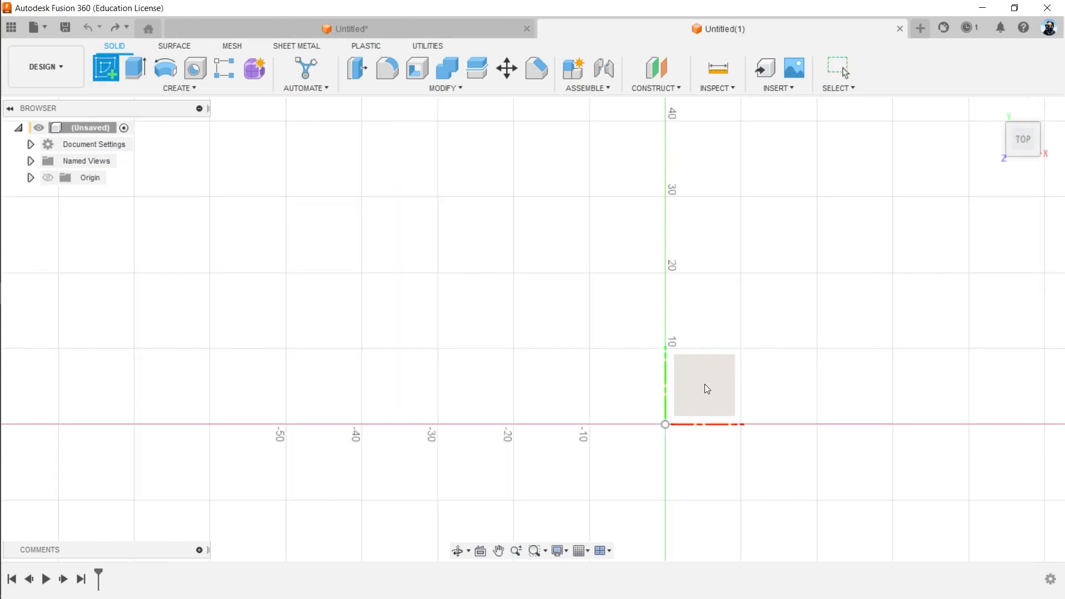
pyautogui.keyDown('shift'); pyautogui.moveTo(709, 332); pyautogui.dragTo(504, 229, button='middle'); pyautogui.keyUp('shift')
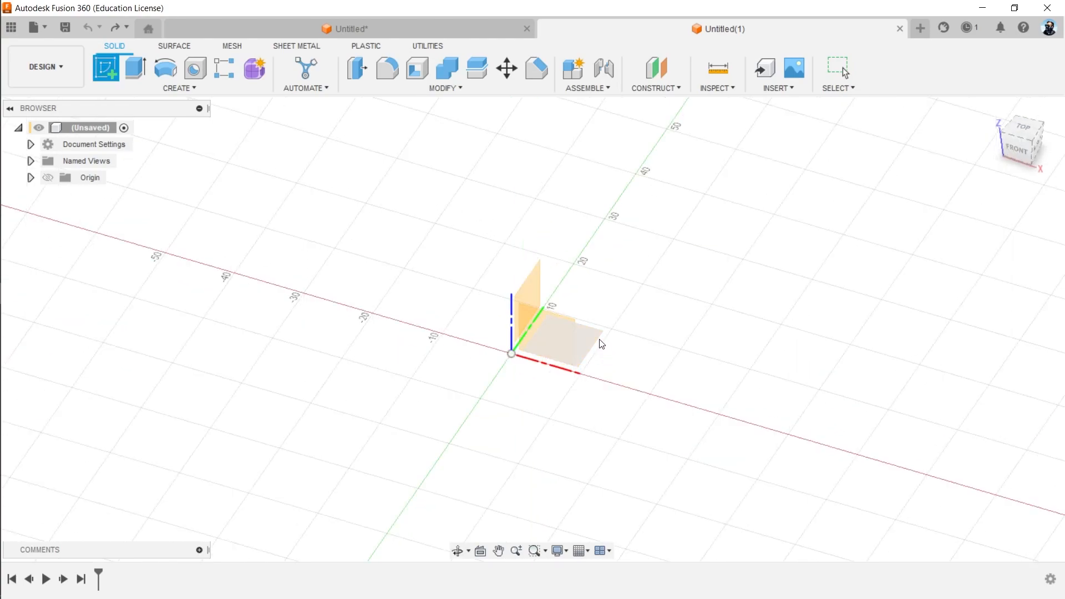
pyautogui.click(599, 339)
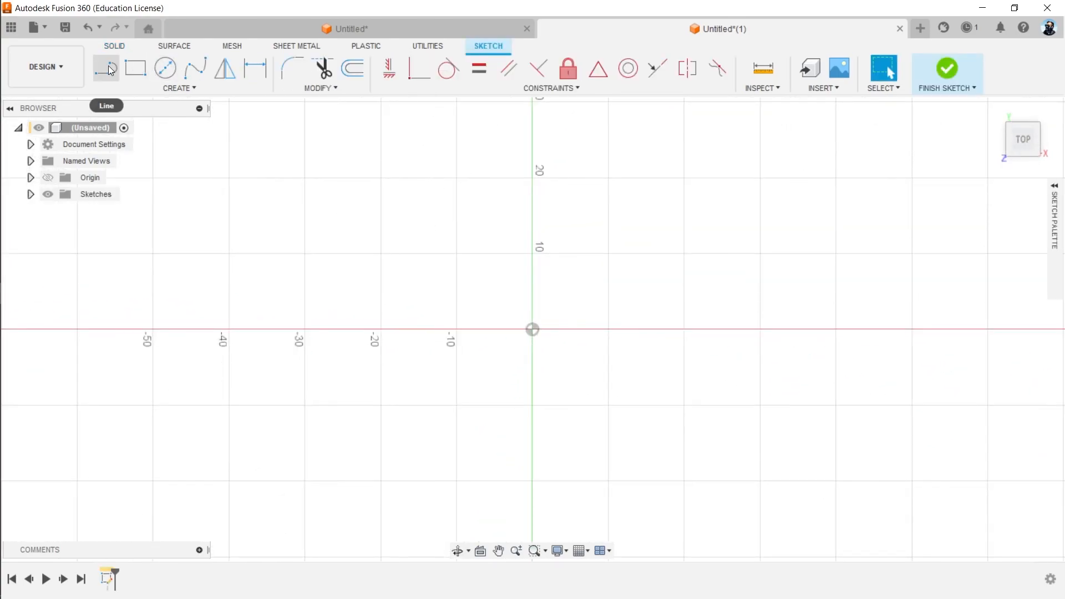
# Sketch a connected vertical line, slanted line and horizontal line about 11 mm long that ends on the vertical axis above the origin.
pyautogui.click(105, 68)
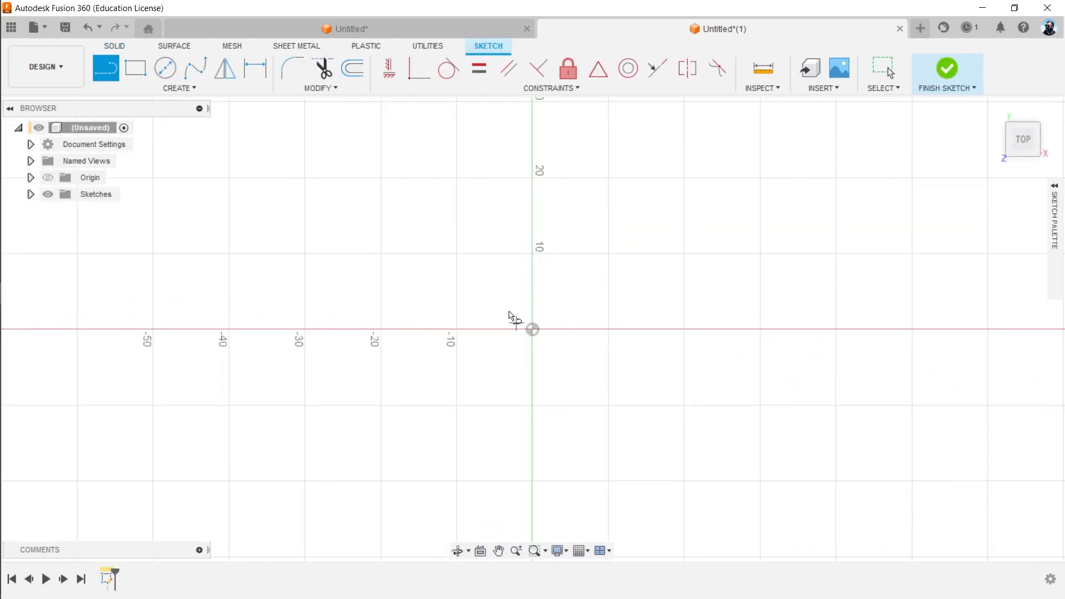
pyautogui.click(419, 318)
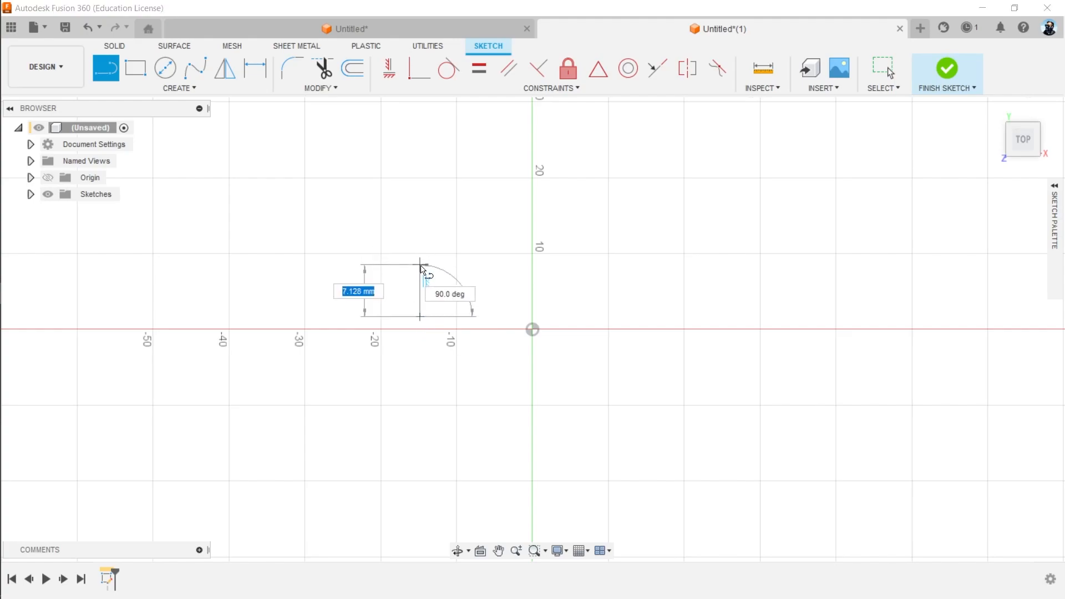
pyautogui.click(421, 274)
pyautogui.click(447, 241)
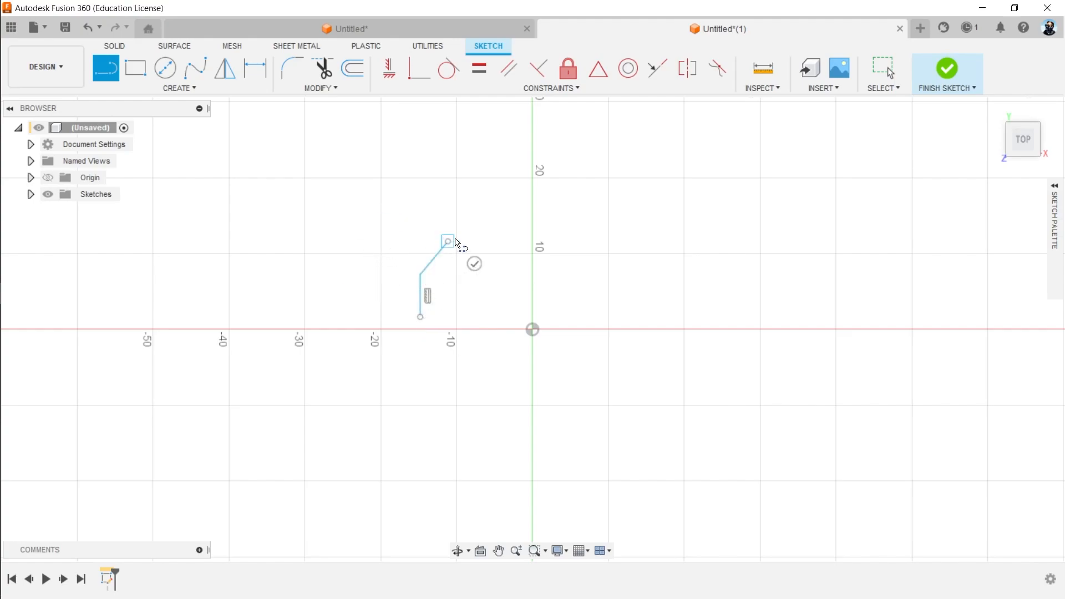
pyautogui.moveTo(533, 241); pyautogui.dragTo(532, 275)
pyautogui.press('Escape')
# Dimension the horizontal line's distance from the origin as 15 mm.
pyautogui.scroll(-1, 502, 272)
pyautogui.click(505, 245)
pyautogui.press('d')
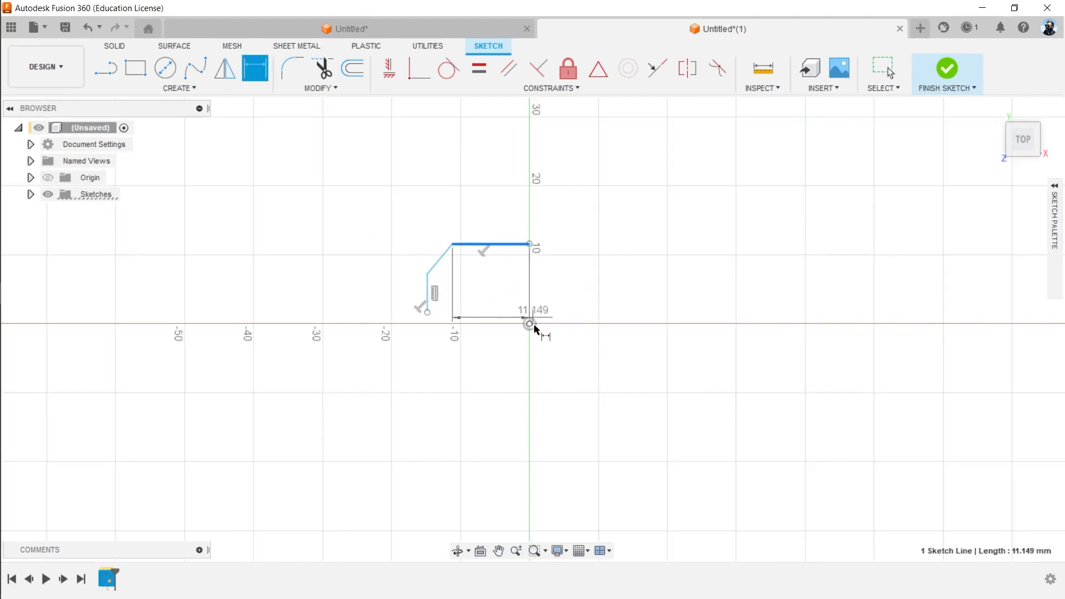
pyautogui.click(530, 324)
pyautogui.click(501, 313)
pyautogui.write('15')
pyautogui.press('Return')
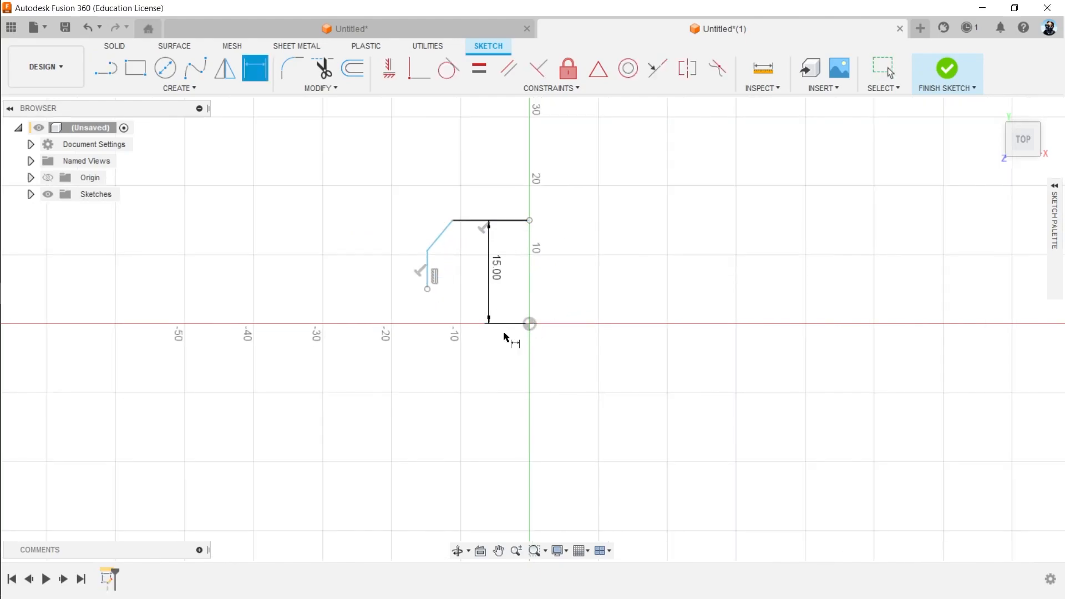
pyautogui.press('Escape')
# Move the lower endpoint of the short vertical line down onto the horizontal axis.
pyautogui.moveTo(429, 293); pyautogui.dragTo(429, 329)
pyautogui.scroll(-2, 430, 329)
pyautogui.scroll(3, 430, 330)
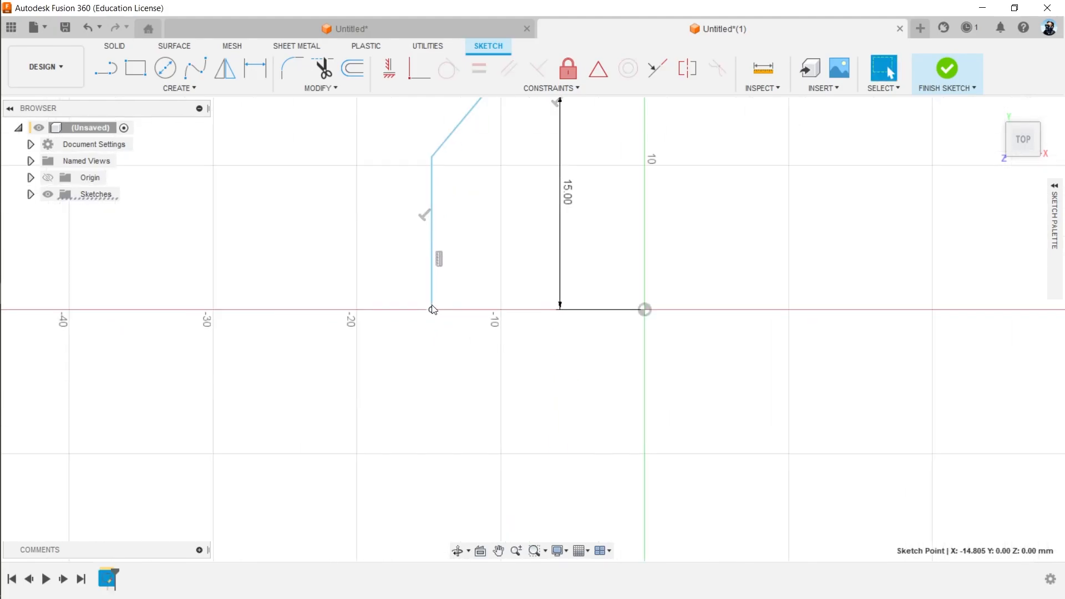
pyautogui.moveTo(456, 275); pyautogui.dragTo(425, 332, button='middle')
pyautogui.scroll(-2, 405, 294)
# Draw two lines from the origin, each about 30 mm long, one up the vertical axis and one along the negative X axis.
pyautogui.click(106, 69)
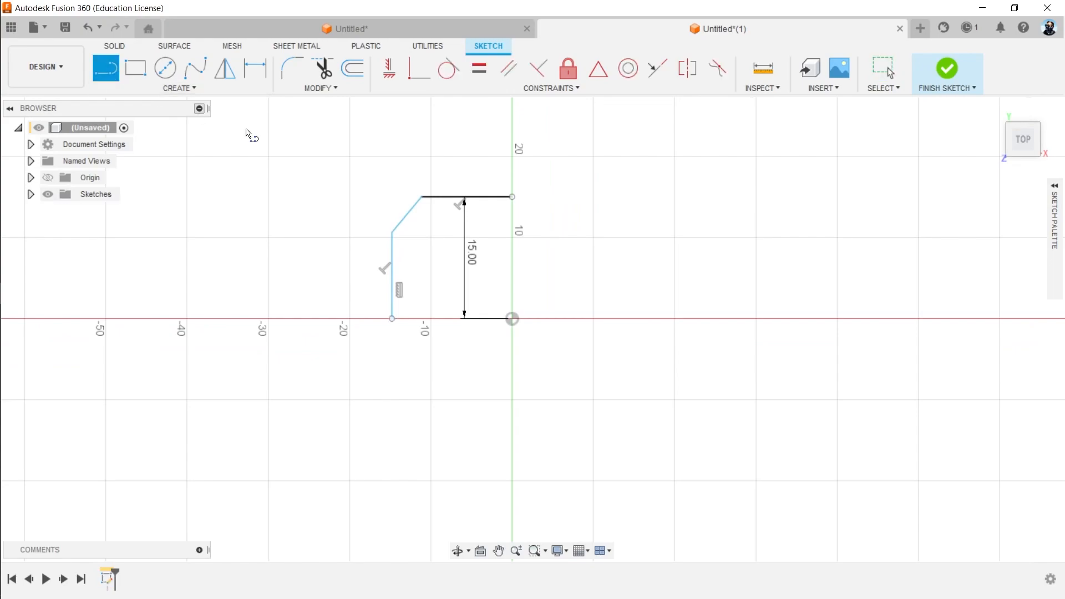
pyautogui.moveTo(487, 290); pyautogui.dragTo(474, 366, button='middle')
pyautogui.click(499, 394)
pyautogui.click(499, 151)
pyautogui.press('Escape')
pyautogui.press('l')
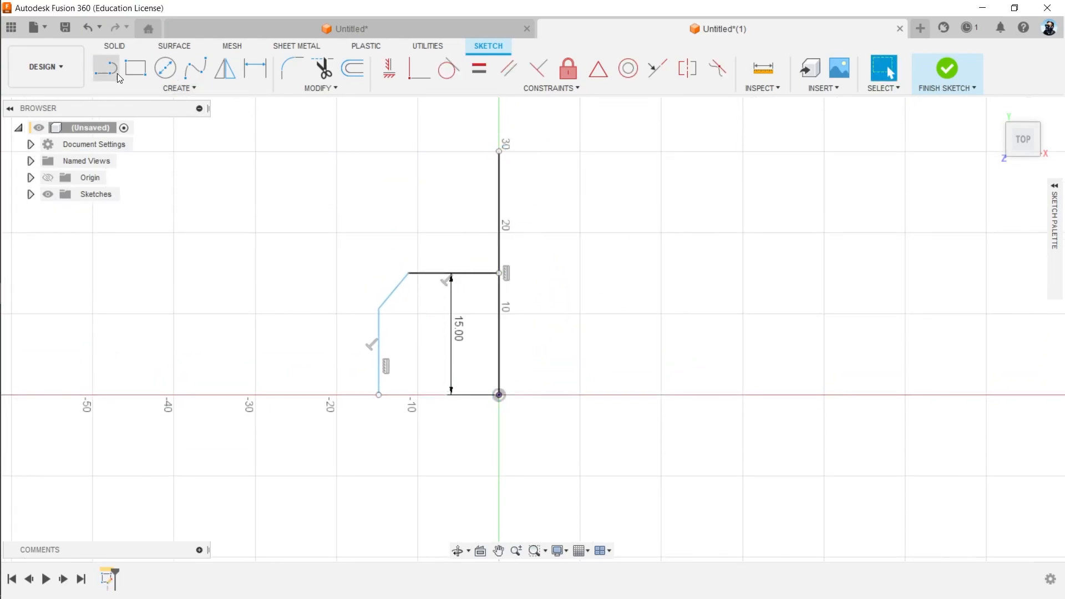
pyautogui.click(499, 395)
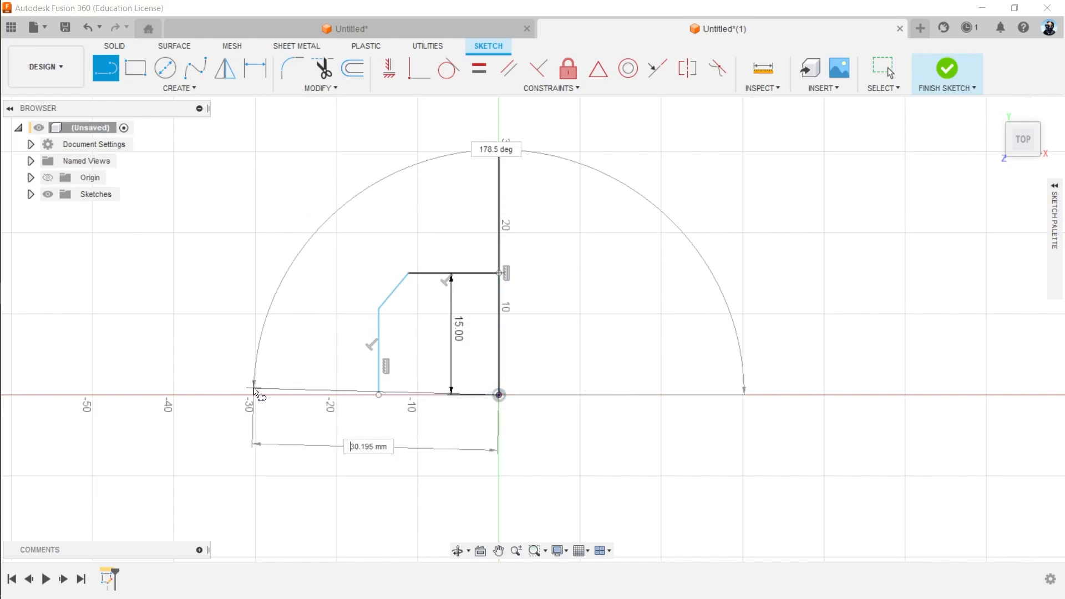
pyautogui.click(254, 395)
pyautogui.press('Escape')
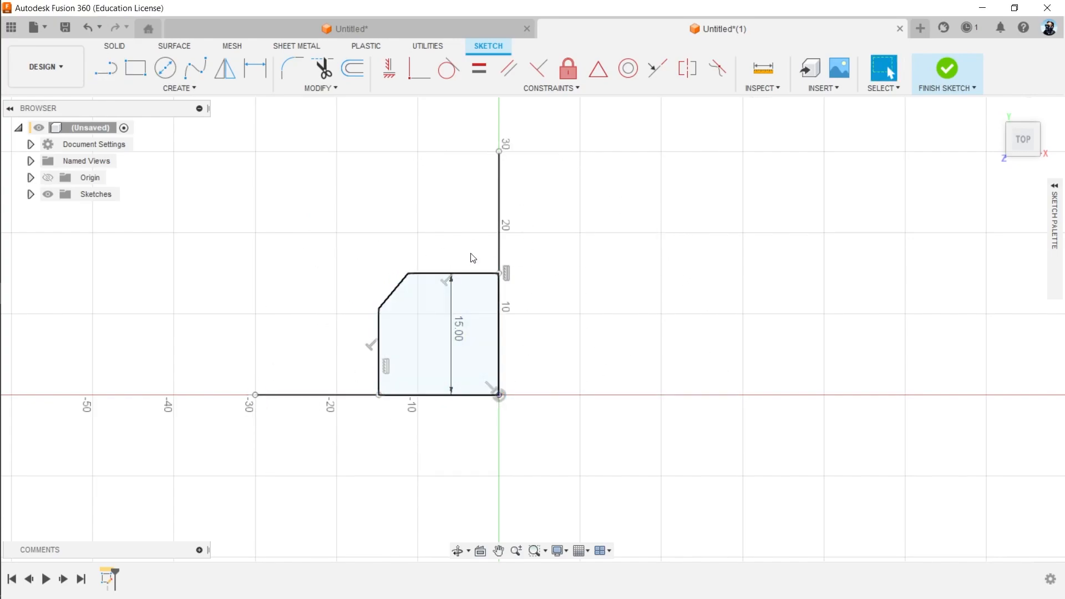
# Convert the two 30 mm lines running along the axes from the origin into construction lines.
pyautogui.click(503, 218)
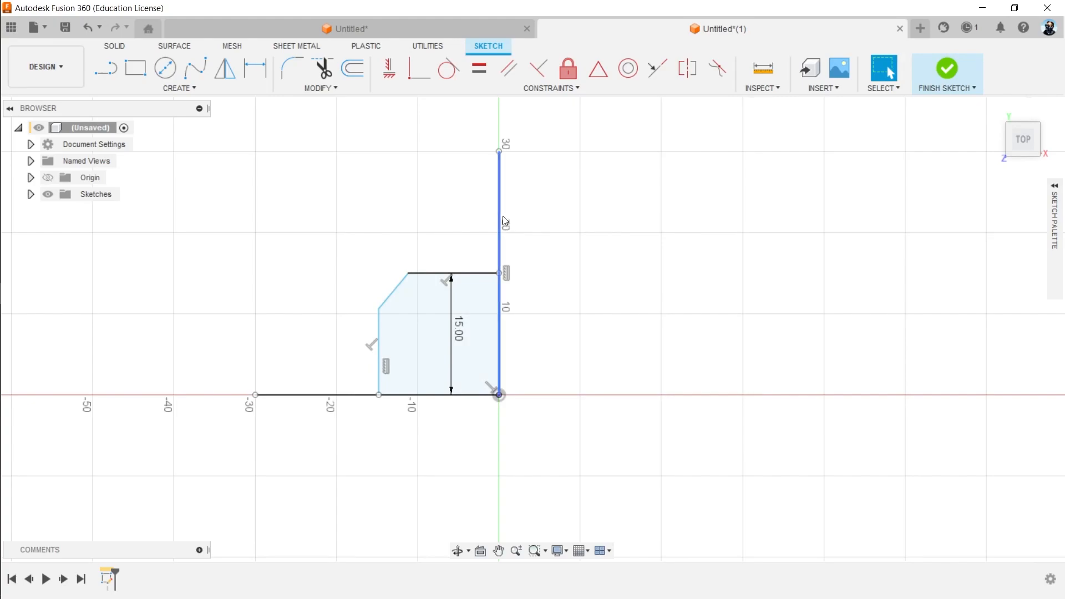
pyautogui.press('x')
pyautogui.click(381, 394)
pyautogui.press('x')
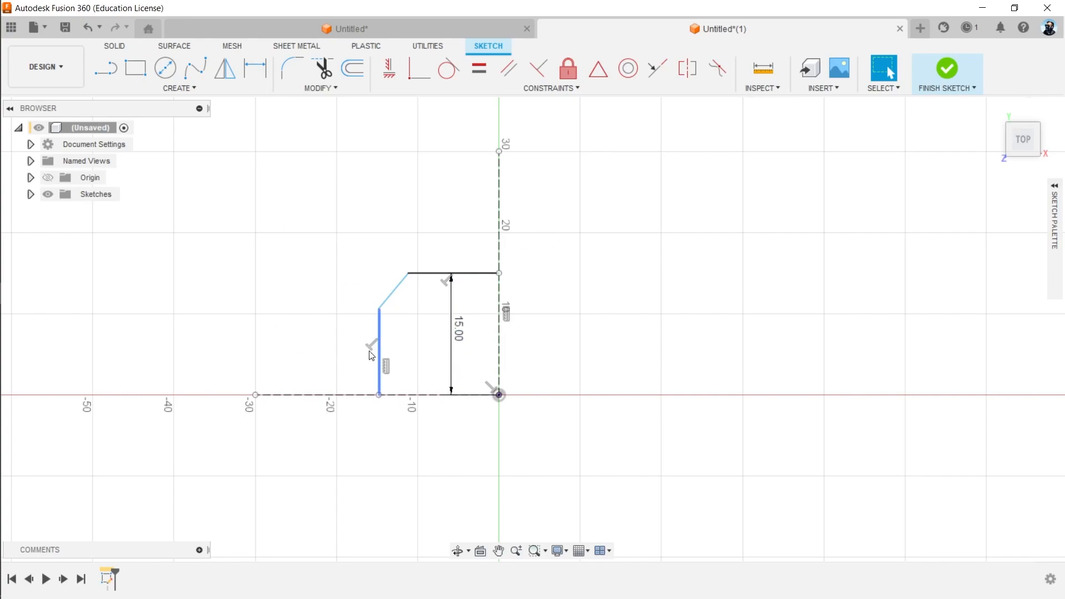
# Dimension the angle between the vertical line and the slanted line as 135 degrees.
pyautogui.scroll(2, 382, 323)
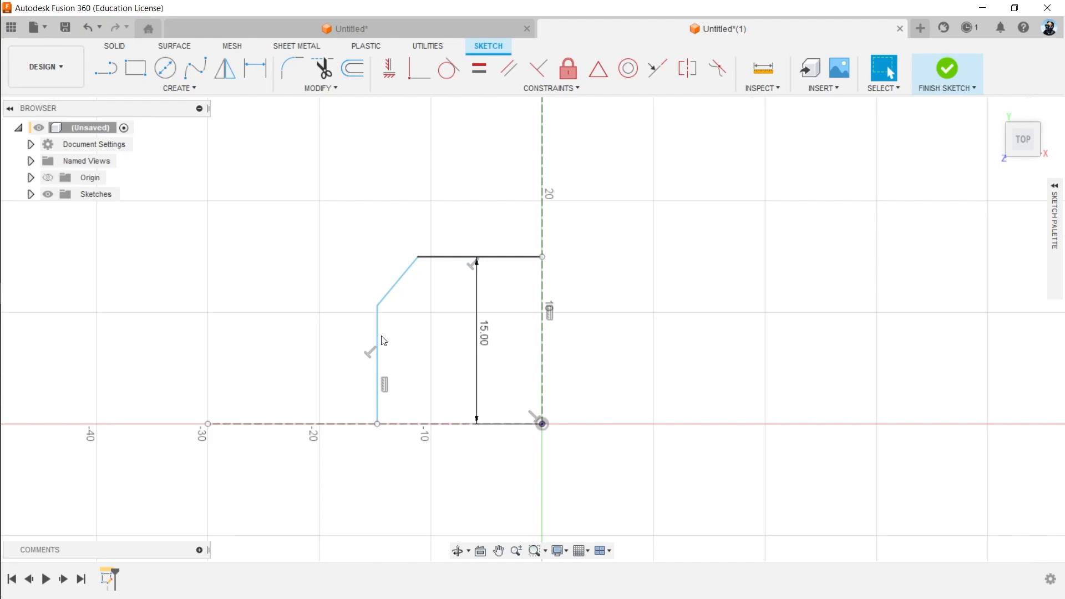
pyautogui.click(378, 334)
pyautogui.press('d')
pyautogui.click(392, 289)
pyautogui.click(405, 315)
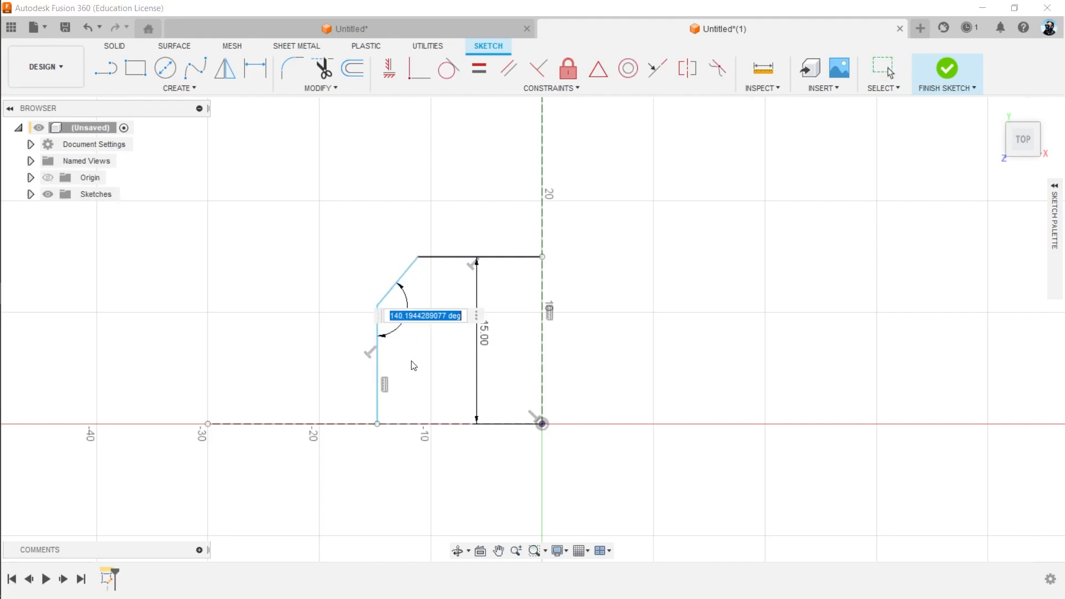
pyautogui.write('135')
pyautogui.press('Return')
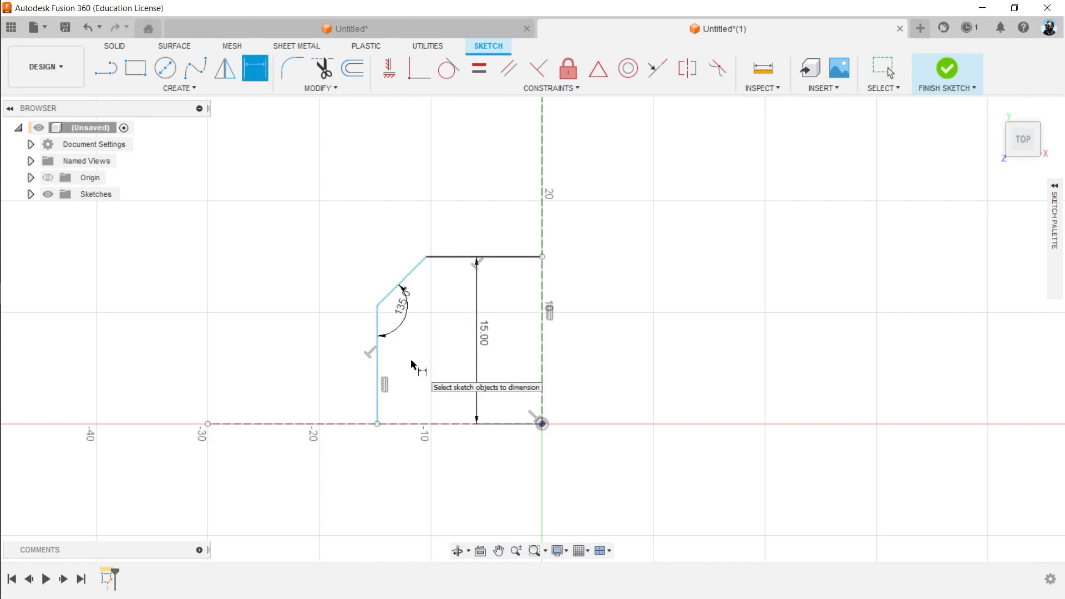
# Try to dimension the angle between the slanted line and the upper horizontal line.
pyautogui.press('Escape')
pyautogui.press('d')
pyautogui.click(414, 271)
pyautogui.click(449, 256)
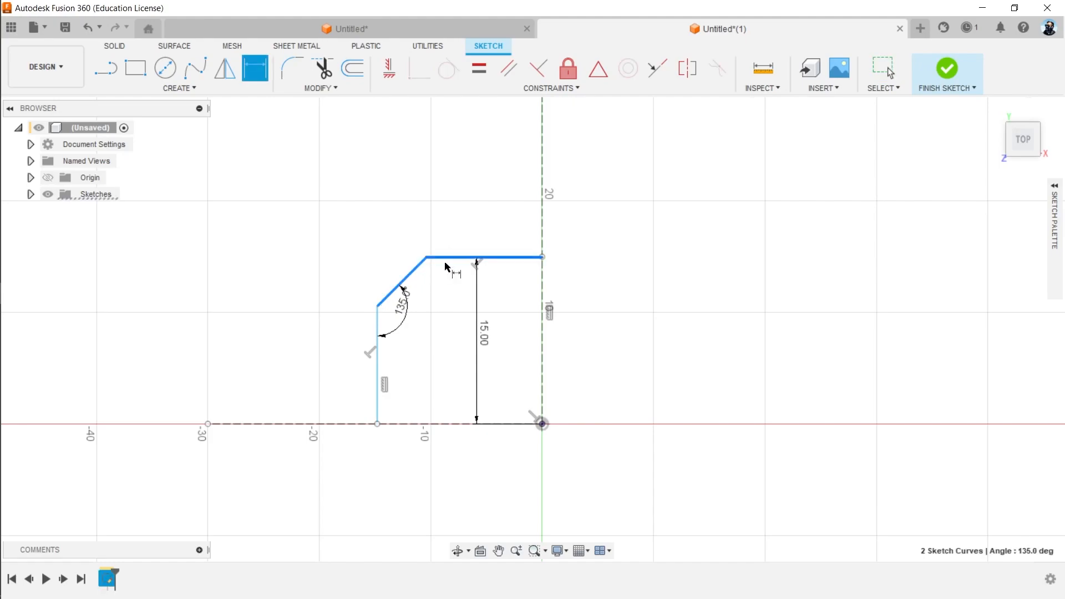
pyautogui.click(442, 290)
pyautogui.press('Escape')
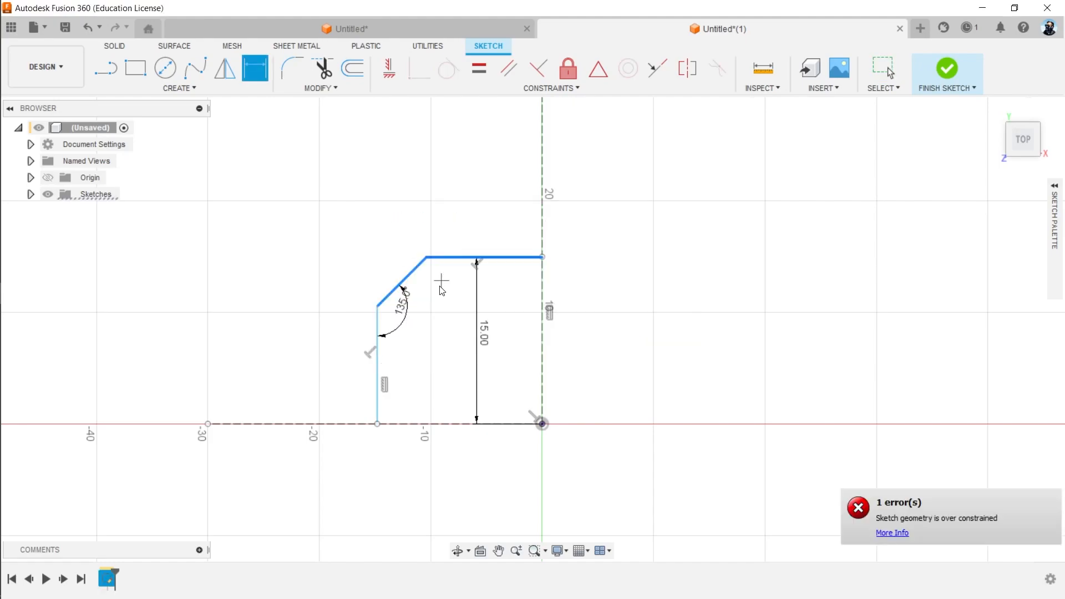
pyautogui.press('Escape')
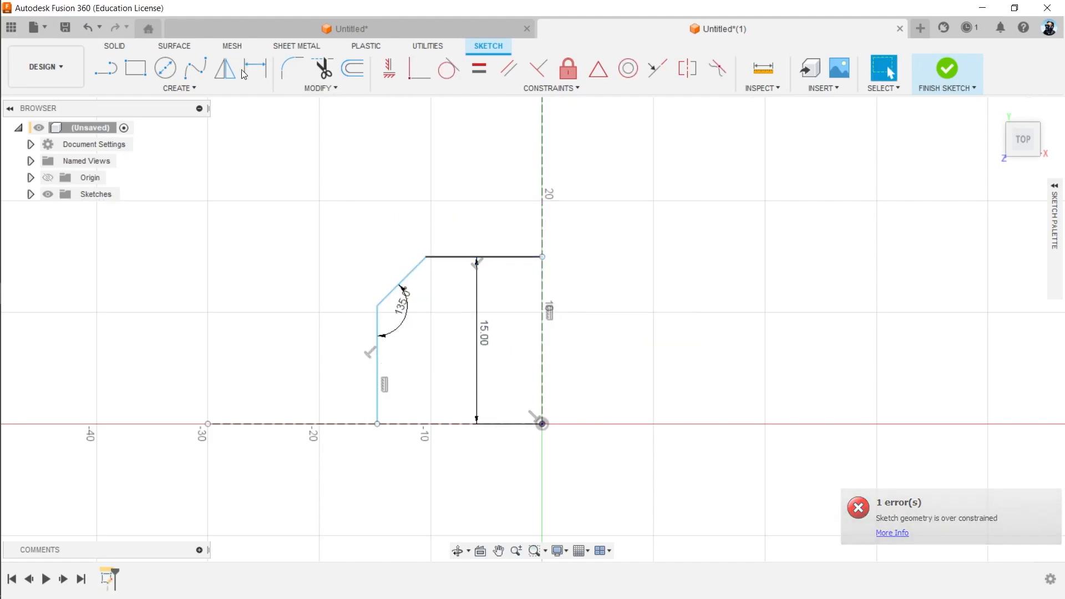
# Mirror the horizontal, slanted and vertical profile lines about the horizontal construction line.
pyautogui.click(225, 68)
pyautogui.click(434, 257)
pyautogui.click(414, 277)
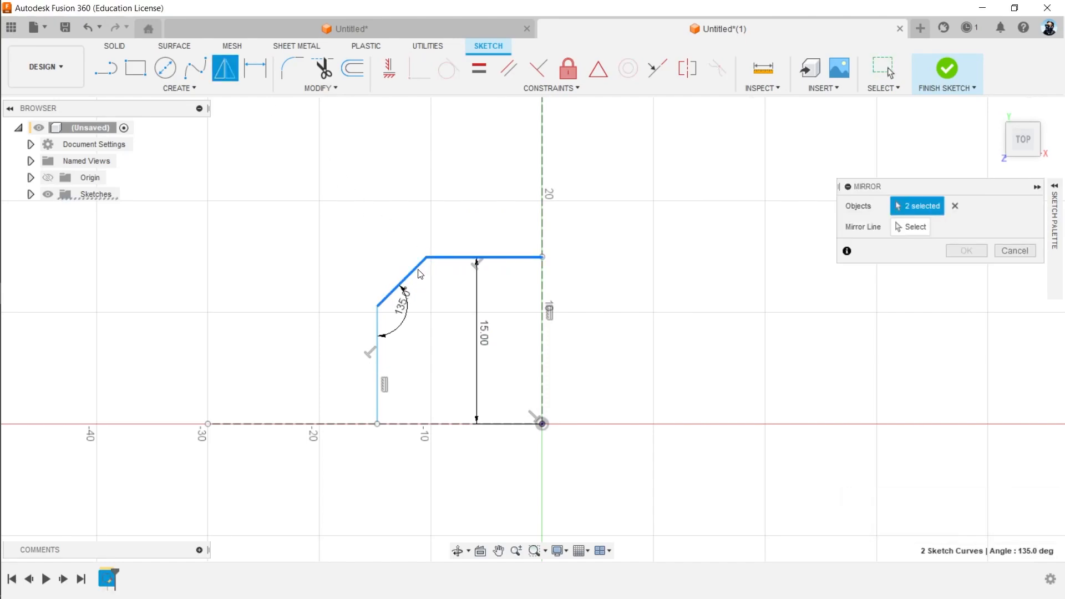
pyautogui.click(380, 335)
pyautogui.click(910, 227)
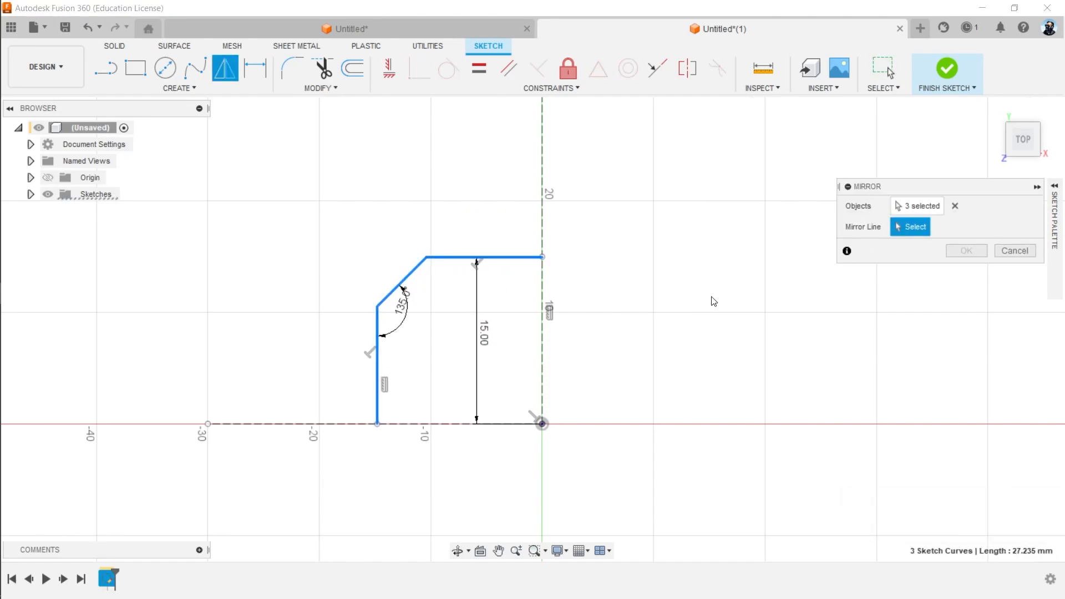
pyautogui.click(502, 423)
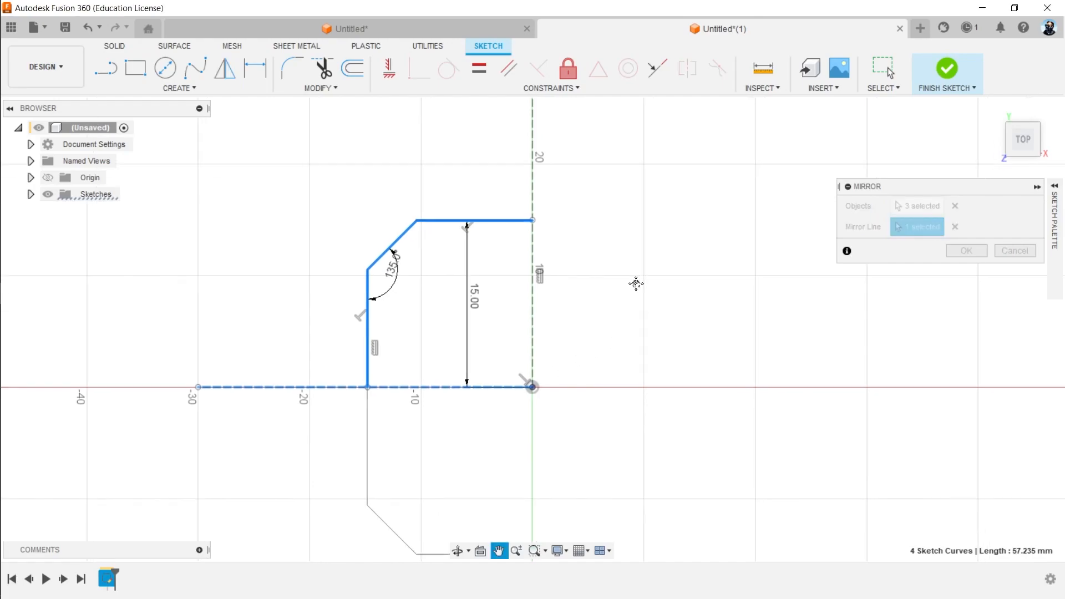
pyautogui.click(966, 253)
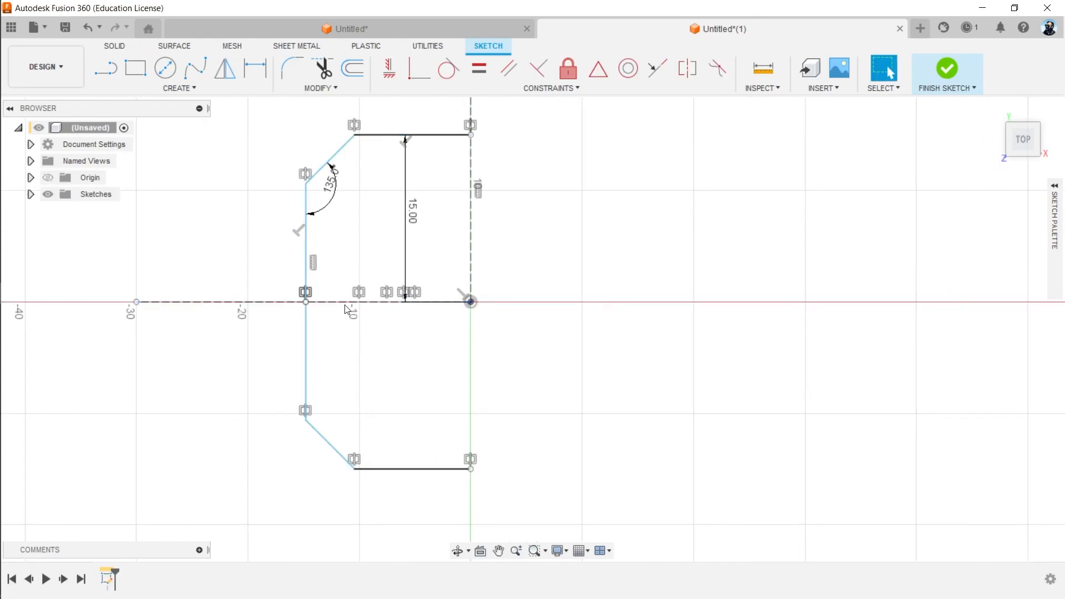
# Measure the distance between the upper horizontal line and its mirrored copy.
pyautogui.click(761, 70)
pyautogui.click(440, 135)
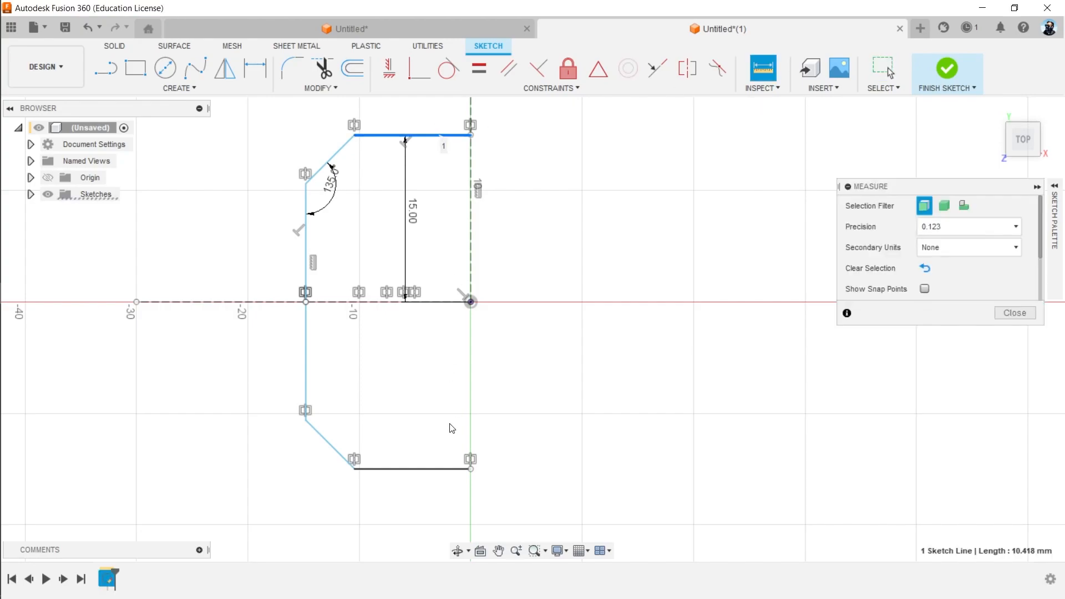
pyautogui.click(438, 469)
pyautogui.press('Escape')
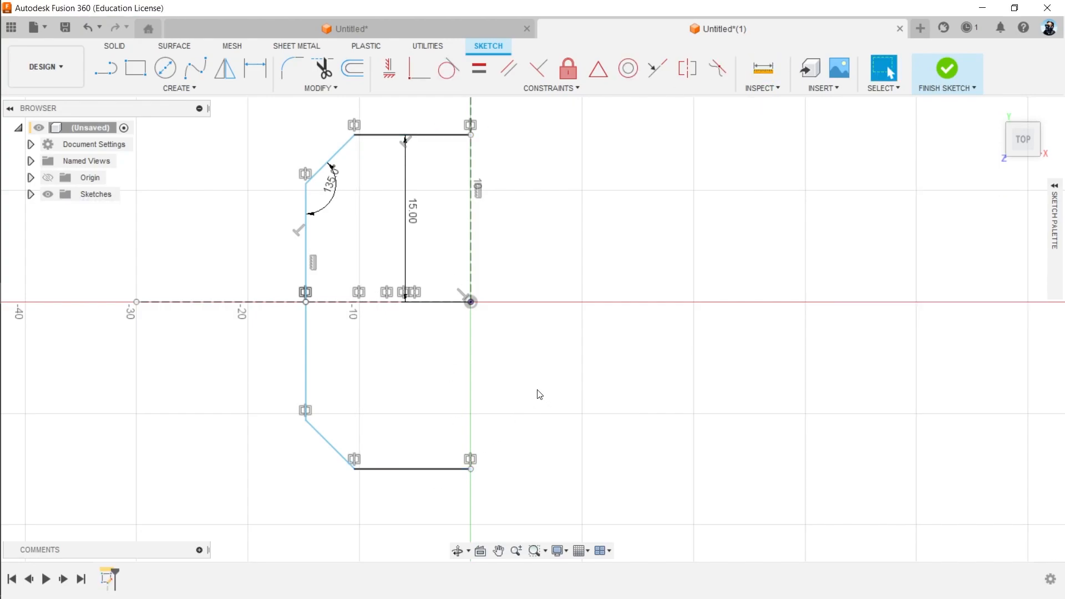
# Shift the profile's upper vertical line outward and back so its lower end rests on the horizontal construction line.
pyautogui.scroll(3, 447, 355)
pyautogui.scroll(-3, 448, 355)
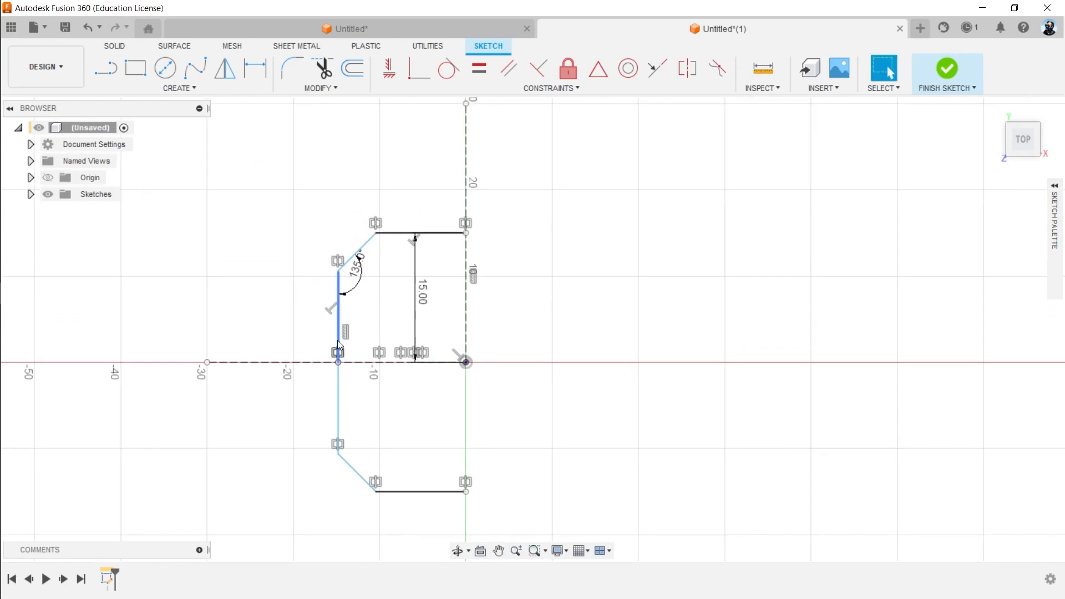
pyautogui.moveTo(298, 340)
pyautogui.mouseDown()
pyautogui.moveTo(324, 339)
pyautogui.moveTo(319, 299)
pyautogui.moveTo(349, 252)
pyautogui.mouseUp()
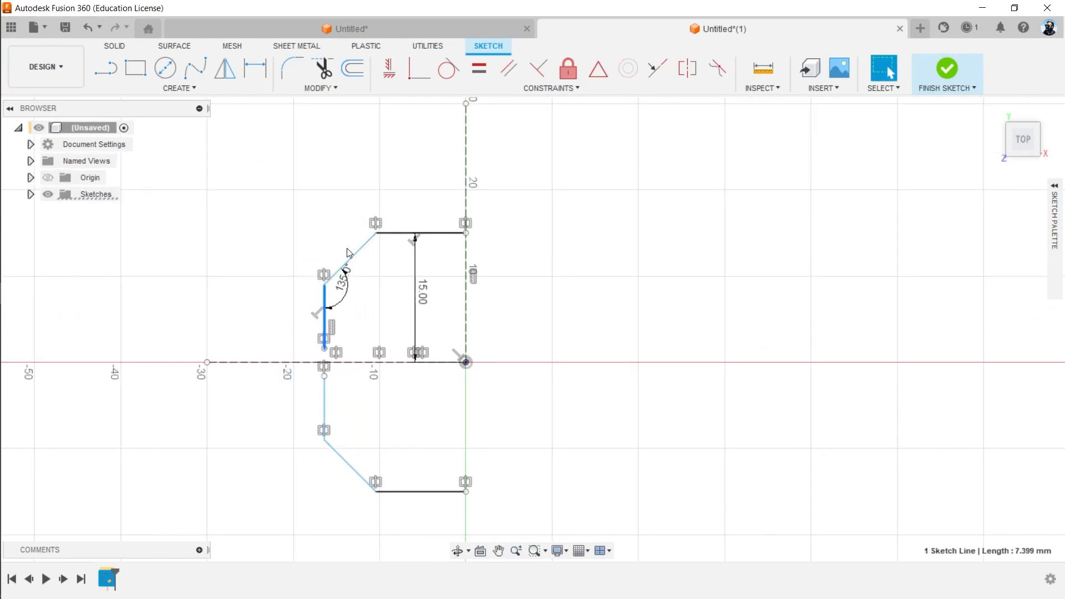
pyautogui.scroll(3, 333, 344)
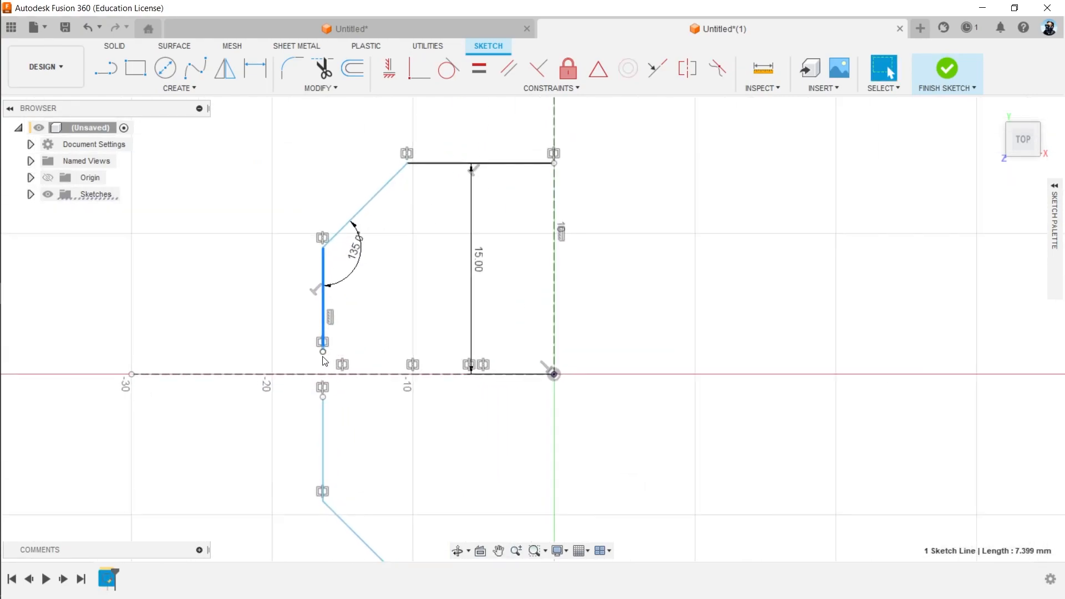
pyautogui.press('Escape')
pyautogui.moveTo(322, 334)
pyautogui.mouseDown()
pyautogui.moveTo(281, 335)
pyautogui.moveTo(388, 335)
pyautogui.moveTo(317, 344)
pyautogui.moveTo(366, 346)
pyautogui.moveTo(394, 199)
pyautogui.mouseUp()
# Dimension the upper slanted line's length as 5 mm.
pyautogui.click(395, 184)
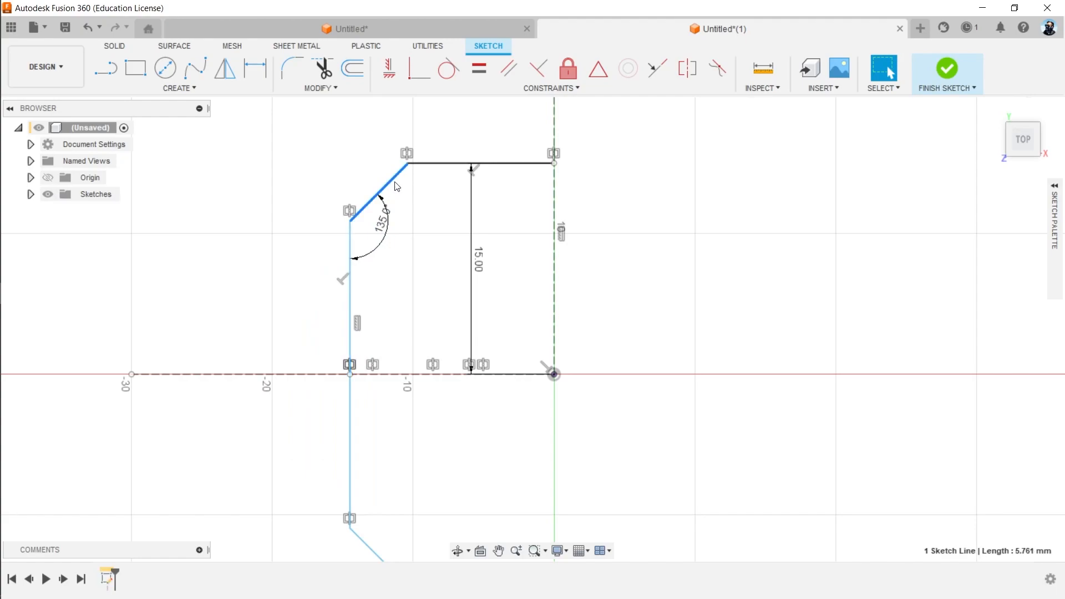
pyautogui.press('d')
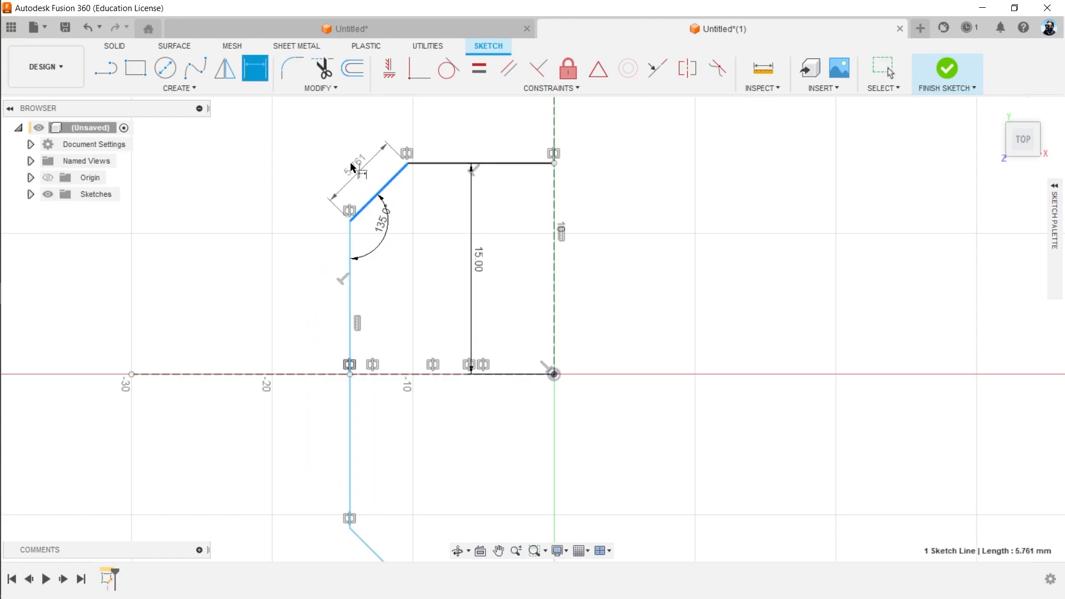
pyautogui.click(336, 156)
pyautogui.write('5')
pyautogui.press('Return')
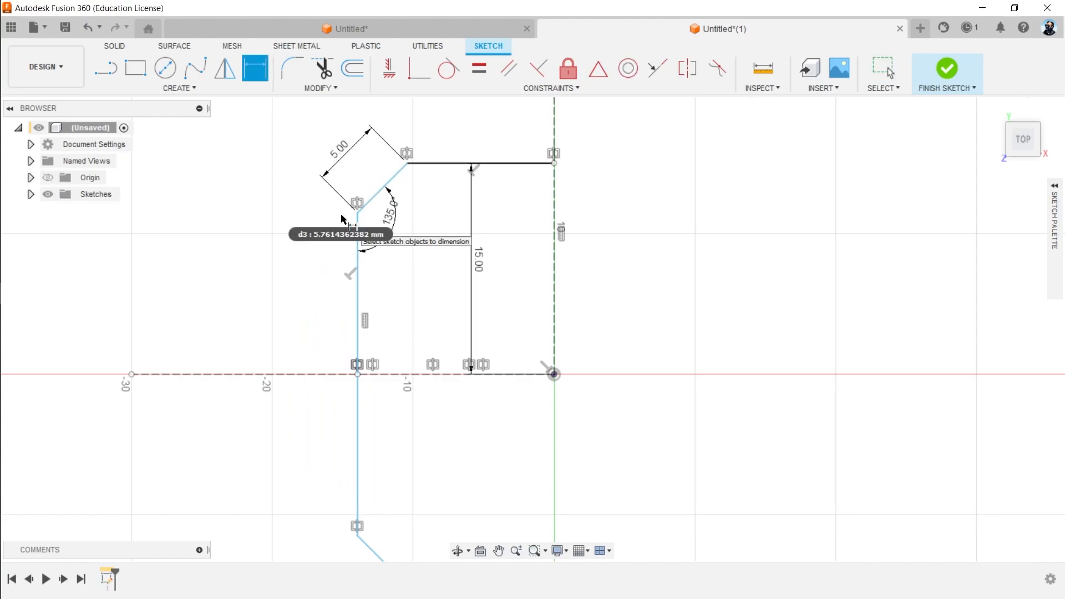
pyautogui.press('Escape')
# Move the profile's vertical line outward to about 18 mm from the vertical axis.
pyautogui.moveTo(359, 318)
pyautogui.mouseDown()
pyautogui.moveTo(286, 332)
pyautogui.moveTo(431, 344)
pyautogui.moveTo(333, 359)
pyautogui.moveTo(348, 366)
pyautogui.moveTo(292, 364)
pyautogui.mouseUp()
pyautogui.scroll(1, 385, 262)
pyautogui.moveTo(405, 357); pyautogui.dragTo(365, 296, button='middle')
pyautogui.scroll(-3, 364, 314)
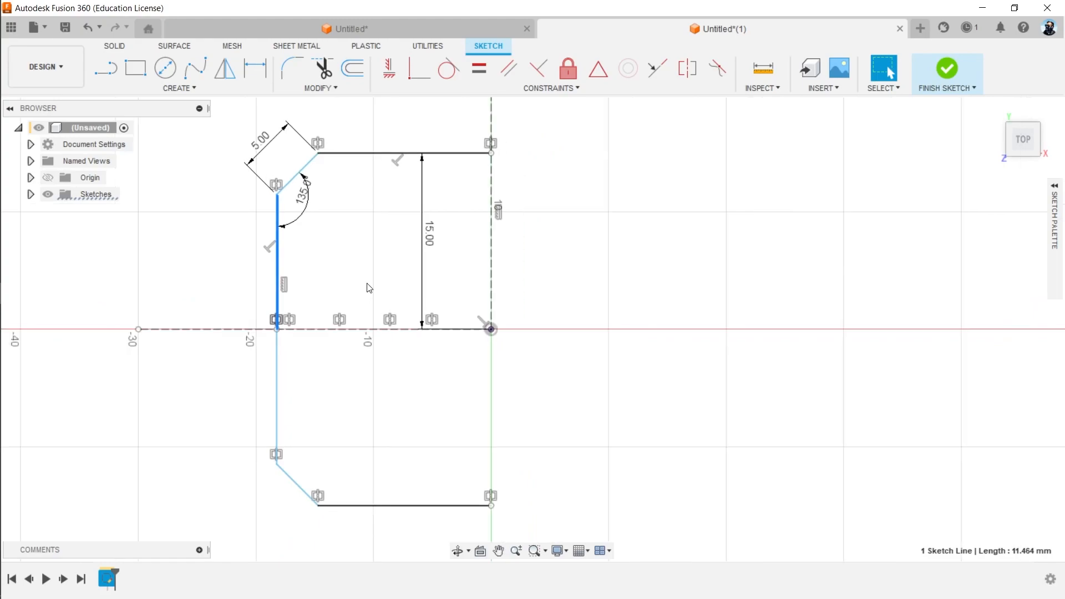
pyautogui.click(369, 288)
# Mirror all six profile lines about the vertical construction line and widen the closed outline to about 58 mm.
pyautogui.click(224, 68)
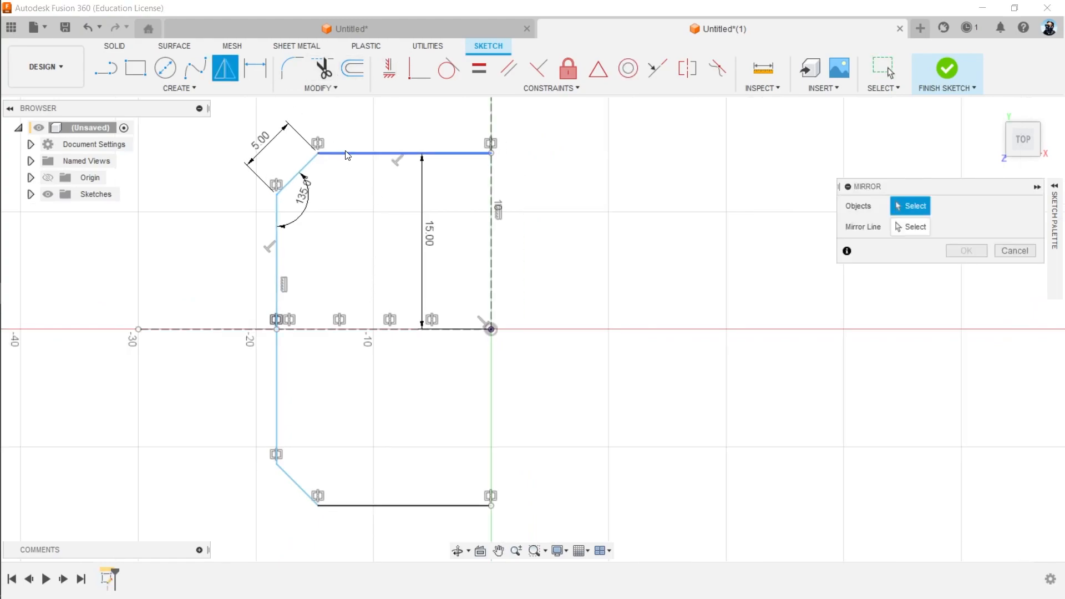
pyautogui.doubleClick(348, 154)
pyautogui.click(274, 406)
pyautogui.click(355, 506)
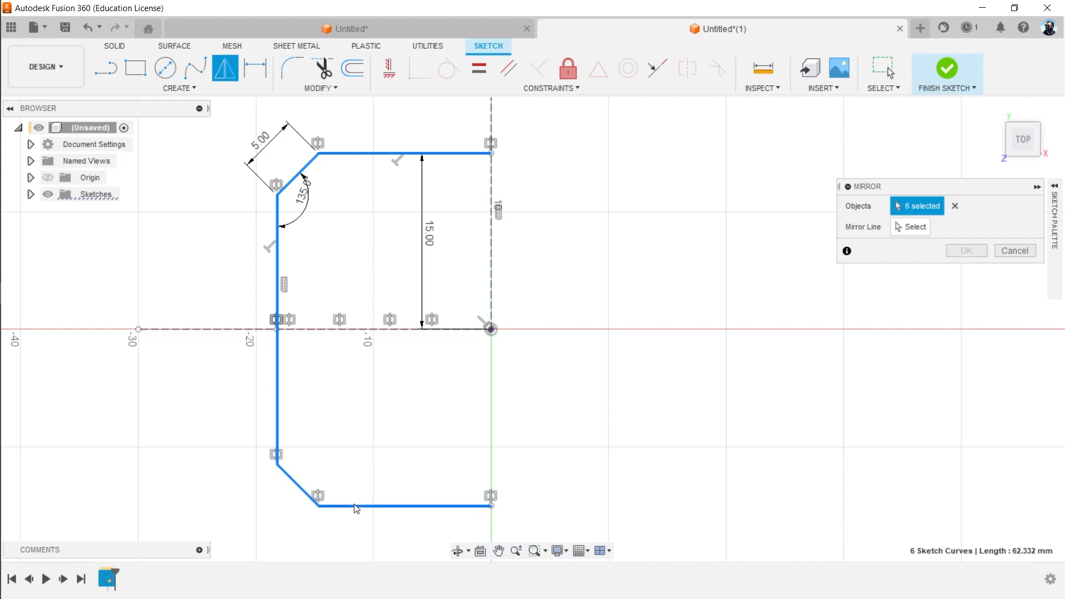
pyautogui.click(904, 228)
pyautogui.click(490, 282)
pyautogui.click(965, 251)
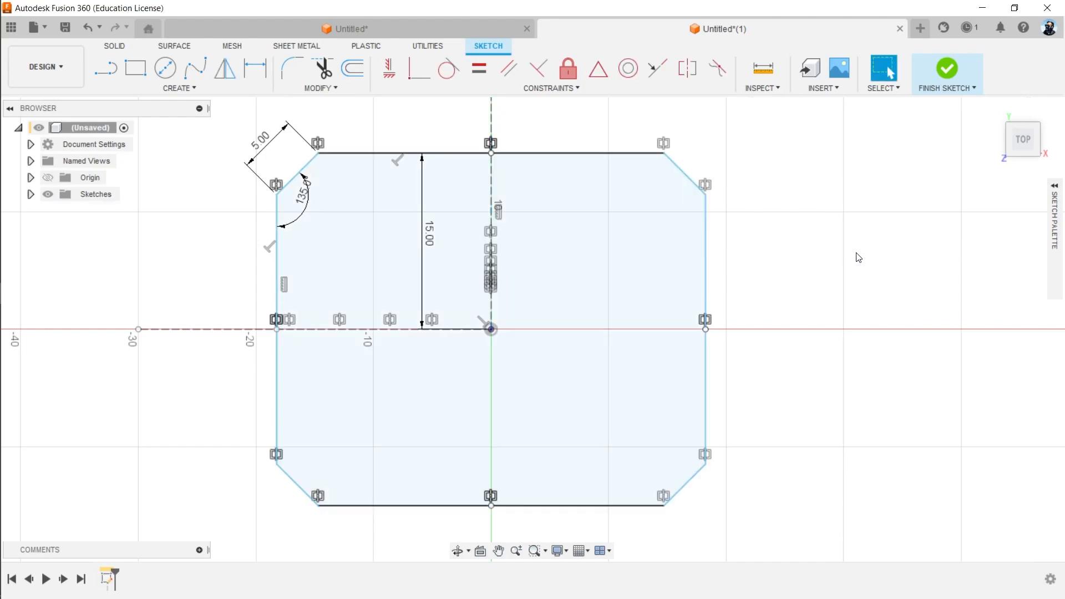
pyautogui.moveTo(707, 270)
pyautogui.mouseDown()
pyautogui.moveTo(882, 264)
pyautogui.moveTo(747, 275)
pyautogui.moveTo(887, 274)
pyautogui.moveTo(784, 271)
pyautogui.moveTo(852, 275)
pyautogui.moveTo(831, 271)
pyautogui.mouseUp()
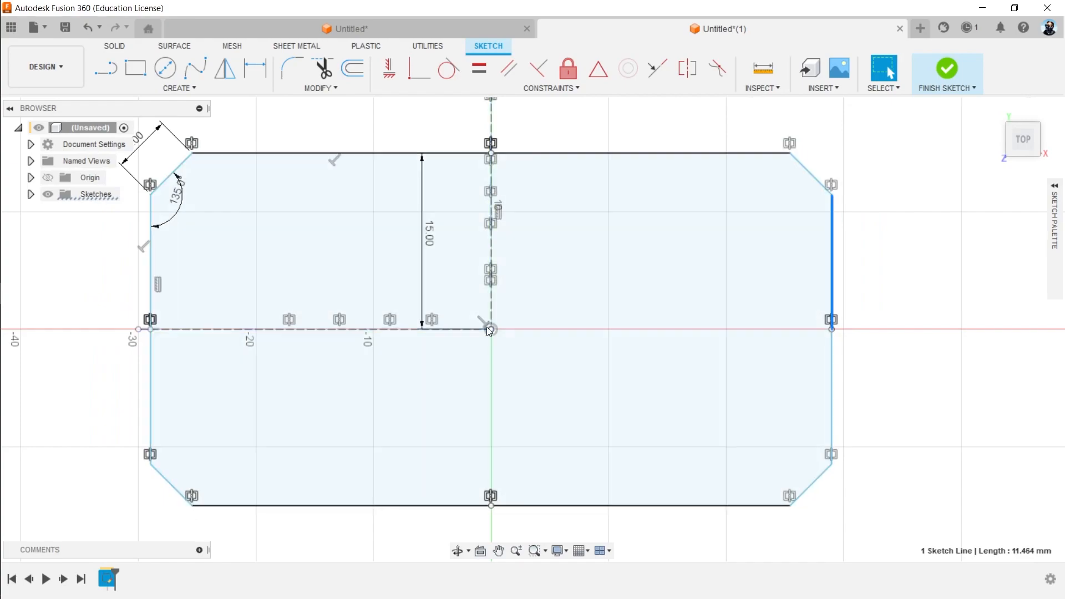
pyautogui.press('Escape')
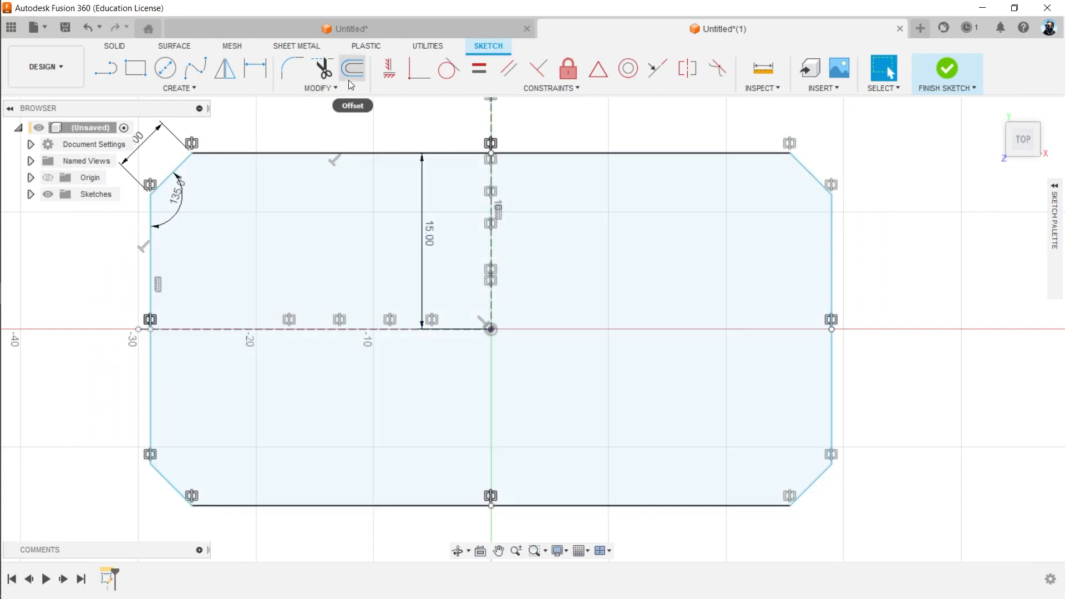
# Offset the complete chamfered outline inward by 2.5 mm.
pyautogui.click(352, 68)
pyautogui.click(423, 154)
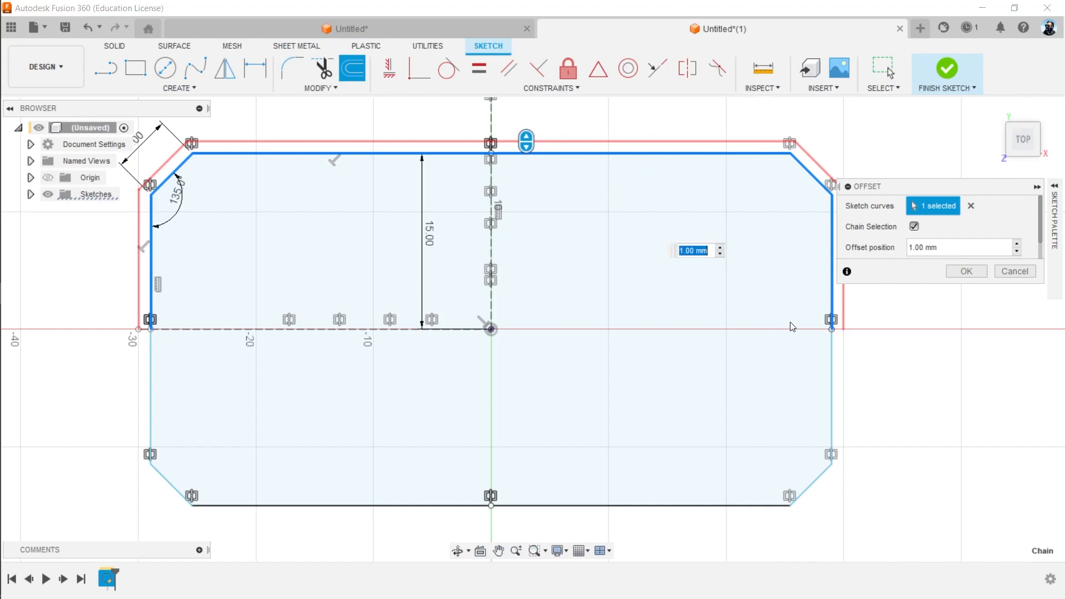
pyautogui.click(831, 377)
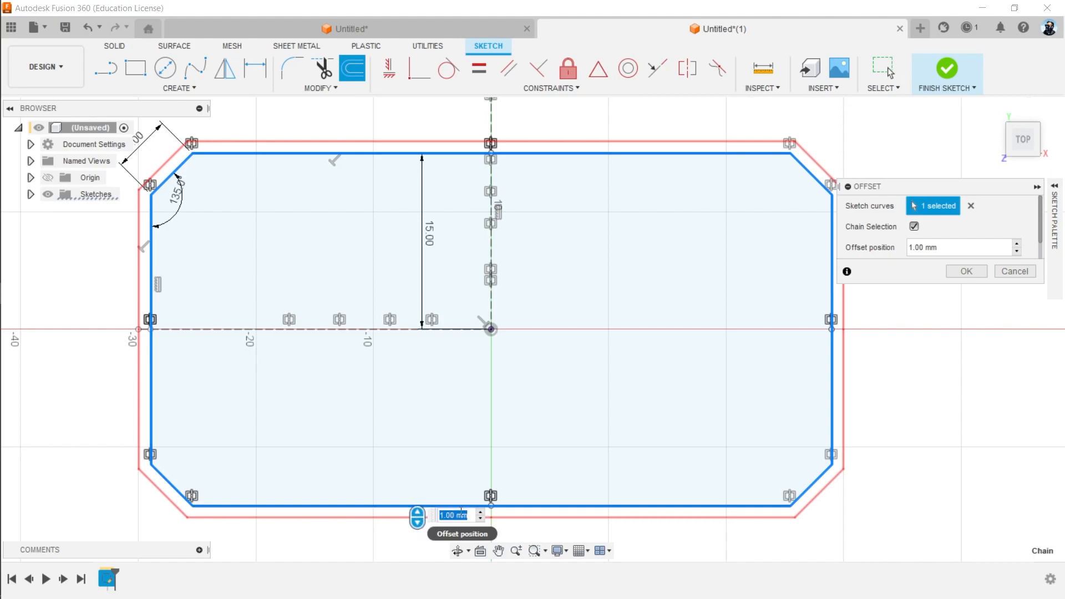
pyautogui.press('Return')
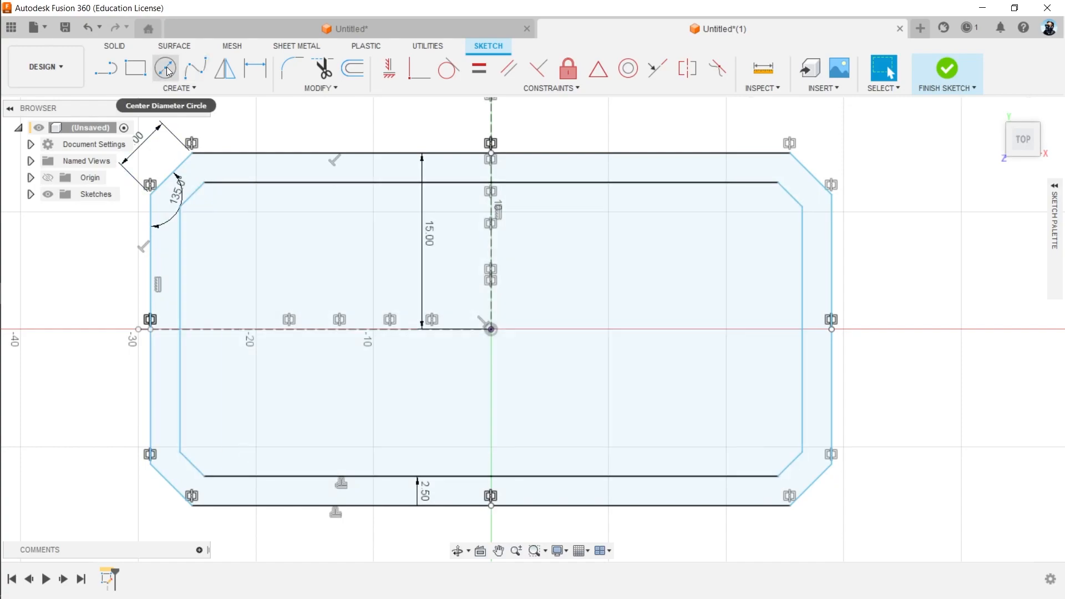
# Add bold Arial text reading 127V, 20 mm high and centred, in a frame about 48 by 25 mm inside the inner outline.
pyautogui.click(181, 88)
pyautogui.click(126, 256)
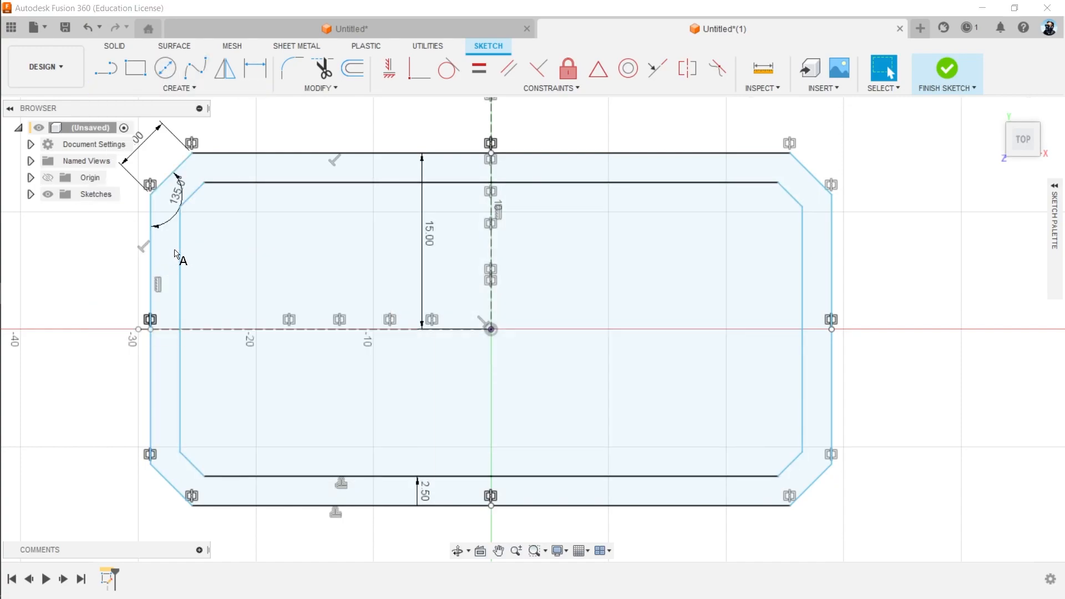
pyautogui.click(211, 182)
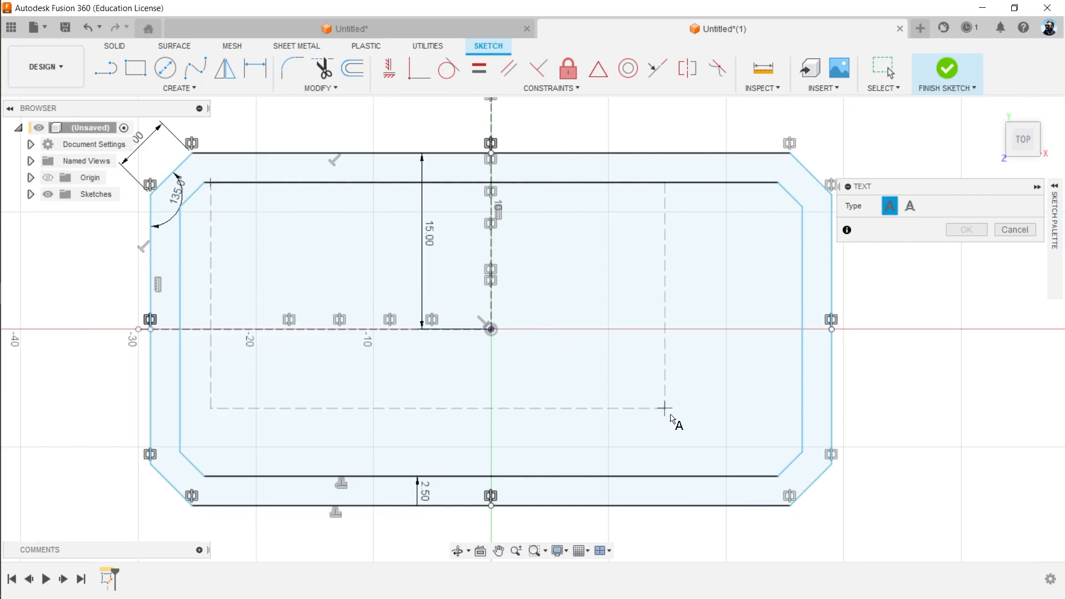
pyautogui.click(767, 478)
pyautogui.scroll(2, 754, 438)
pyautogui.scroll(-3, 749, 435)
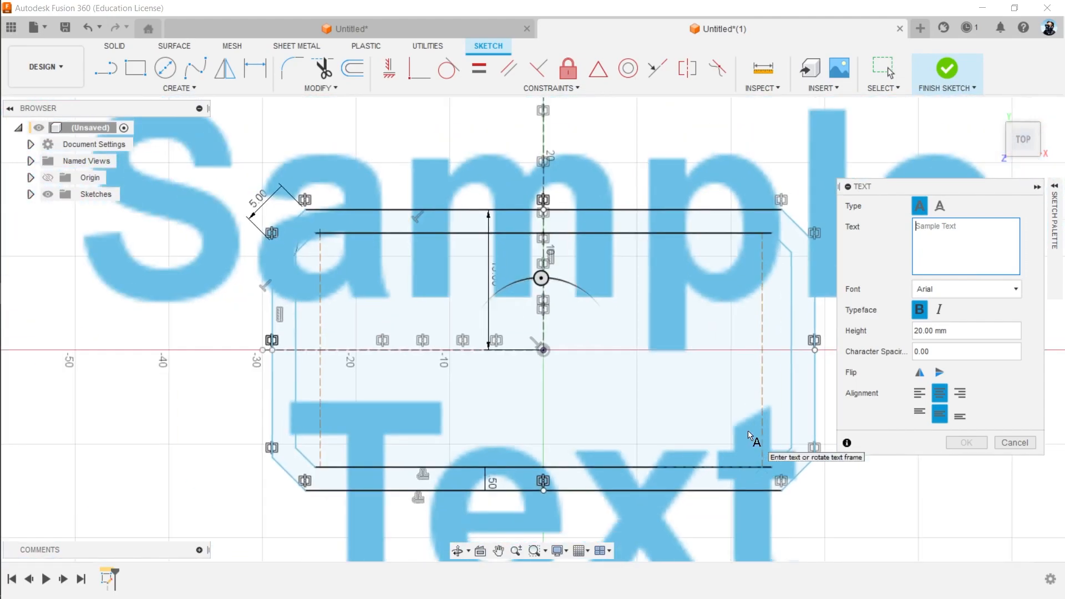
pyautogui.scroll(-2, 751, 433)
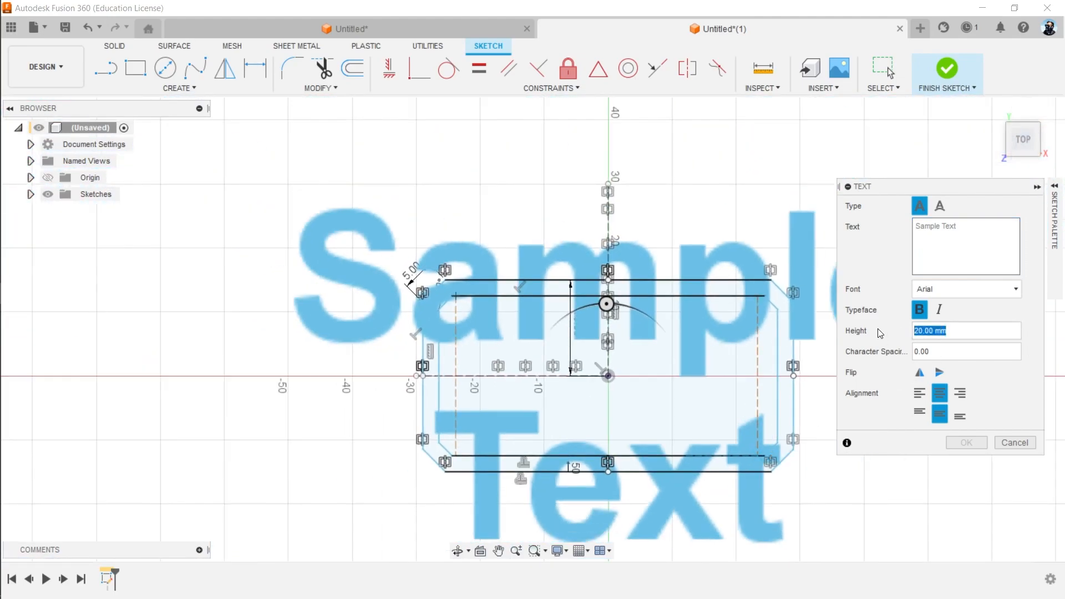
pyautogui.write('12')
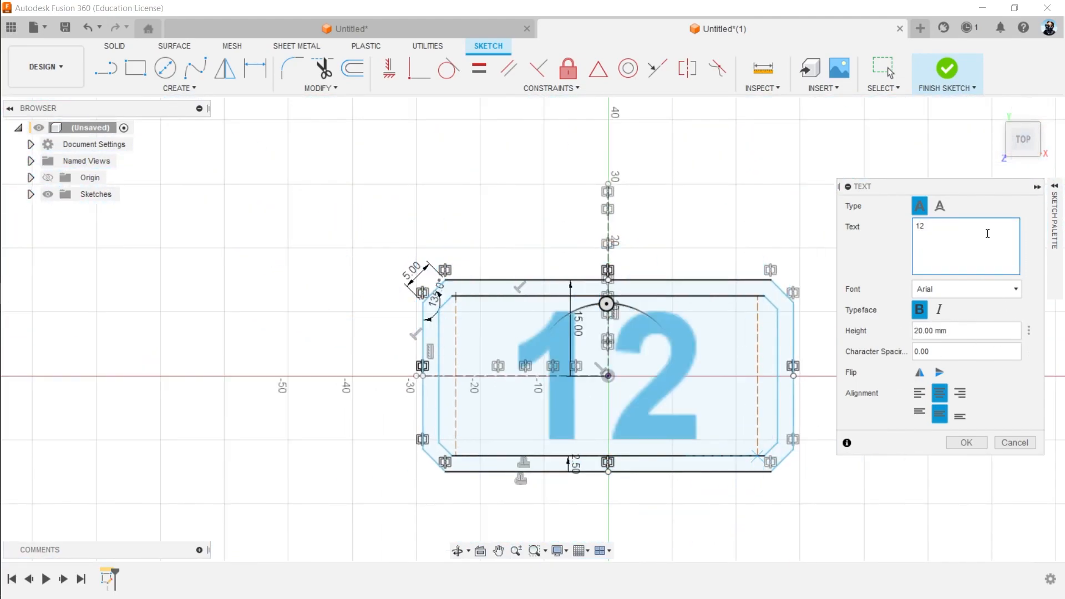
pyautogui.write('7V')
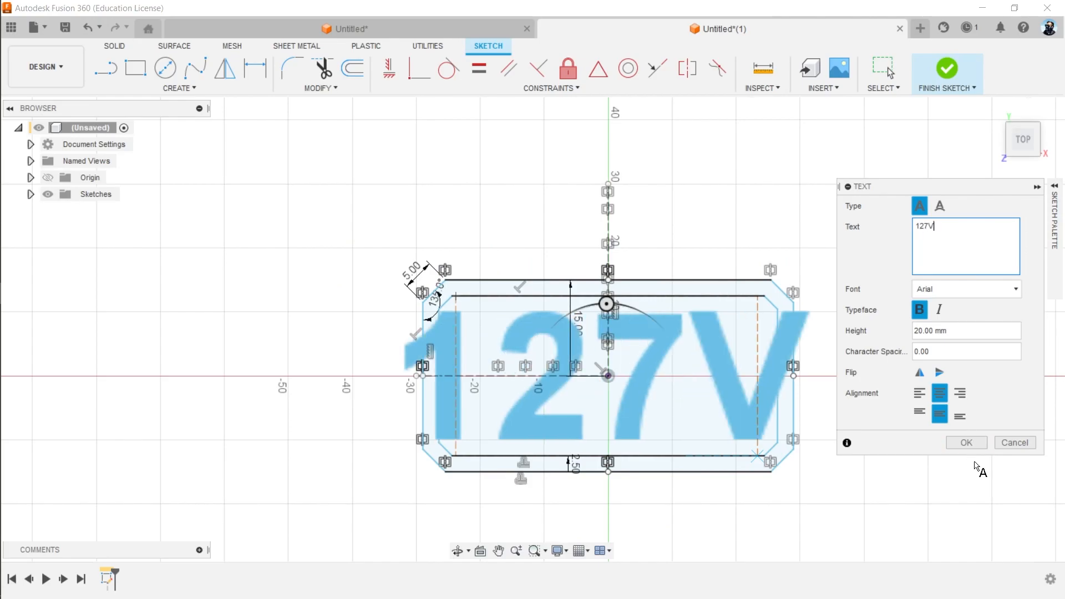
pyautogui.click(966, 442)
# Widen the mirrored chamfered outline to about 62 mm.
pyautogui.scroll(-2, 749, 366)
pyautogui.scroll(4, 770, 356)
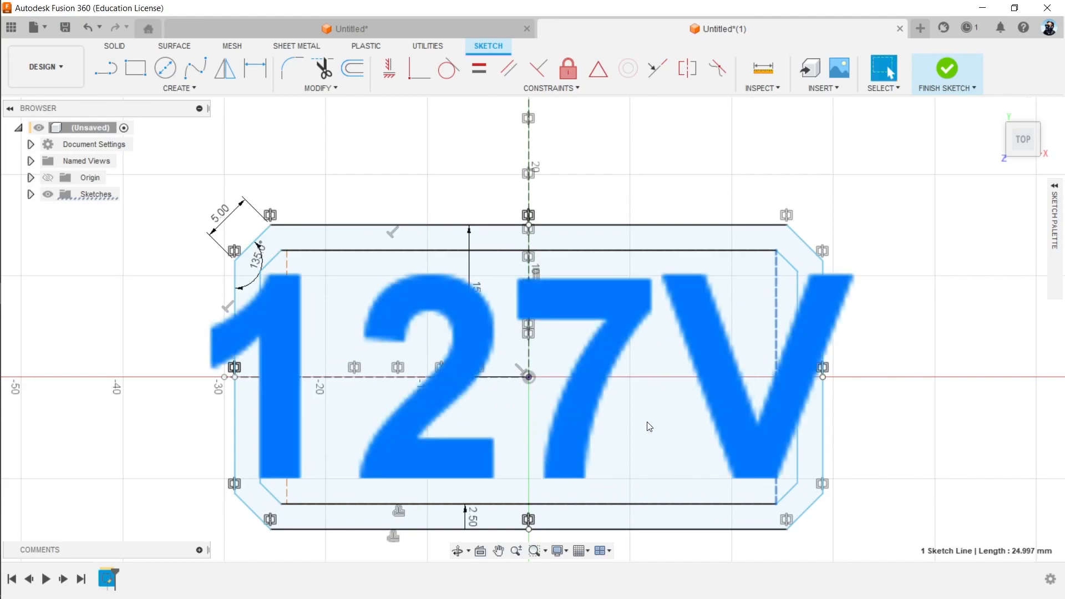
pyautogui.moveTo(823, 392); pyautogui.dragTo(844, 388)
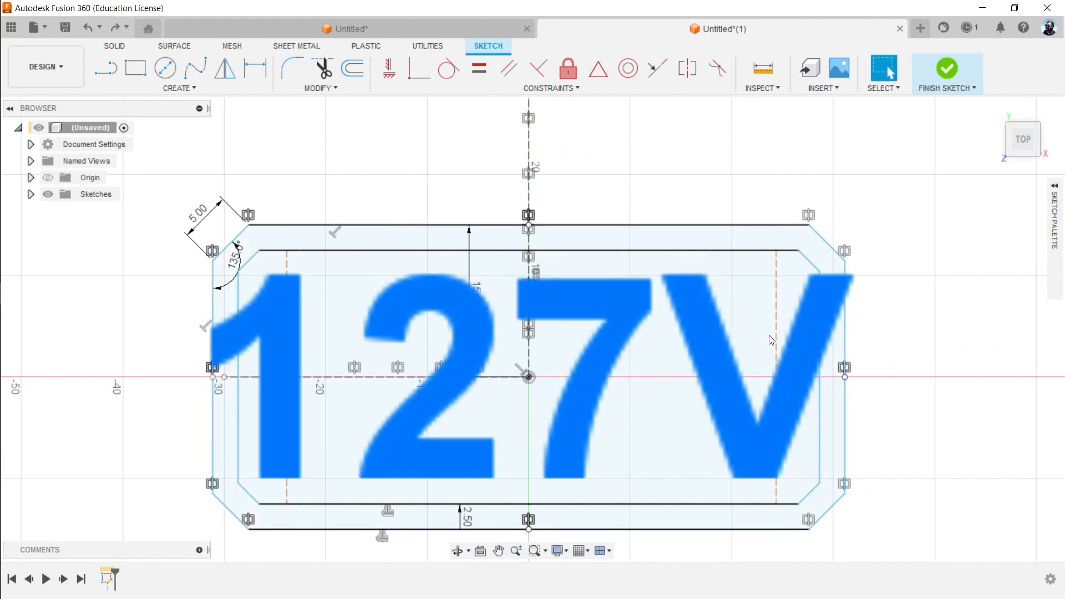
pyautogui.click(777, 335)
pyautogui.press('d')
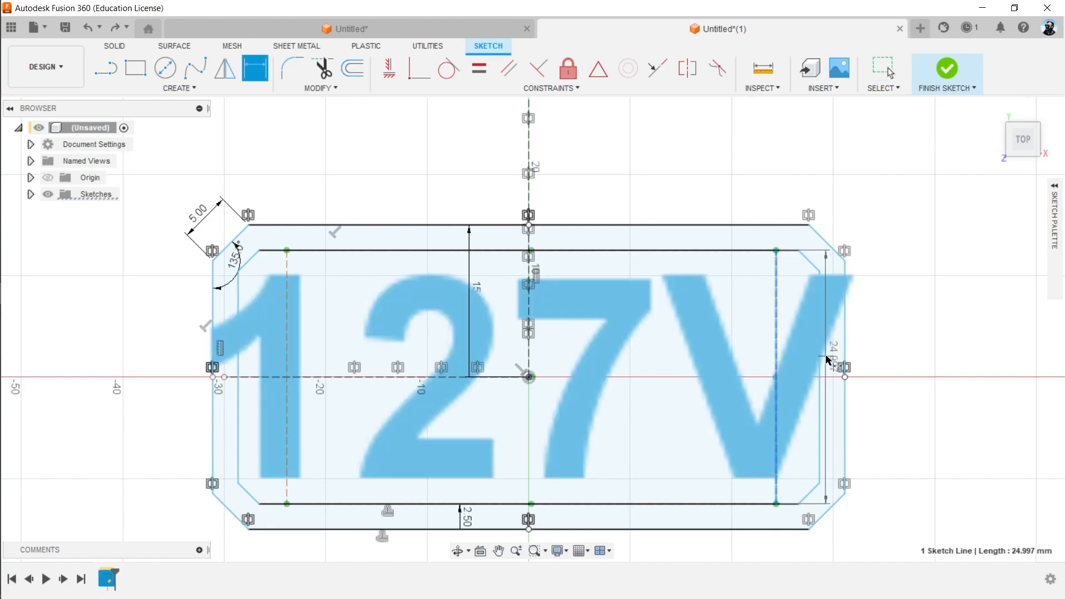
pyautogui.click(822, 360)
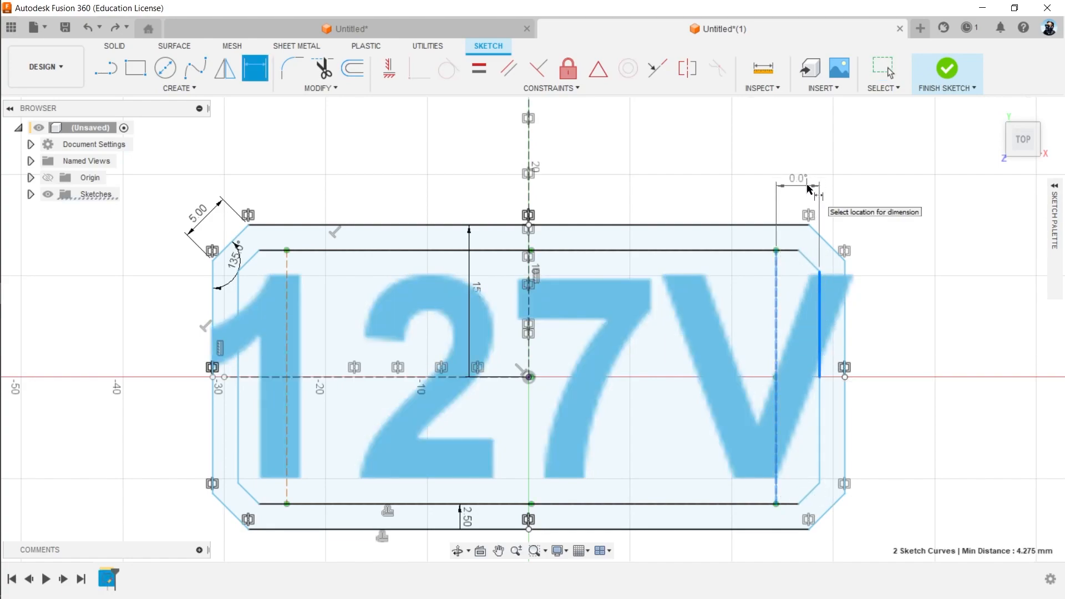
pyautogui.press('Escape')
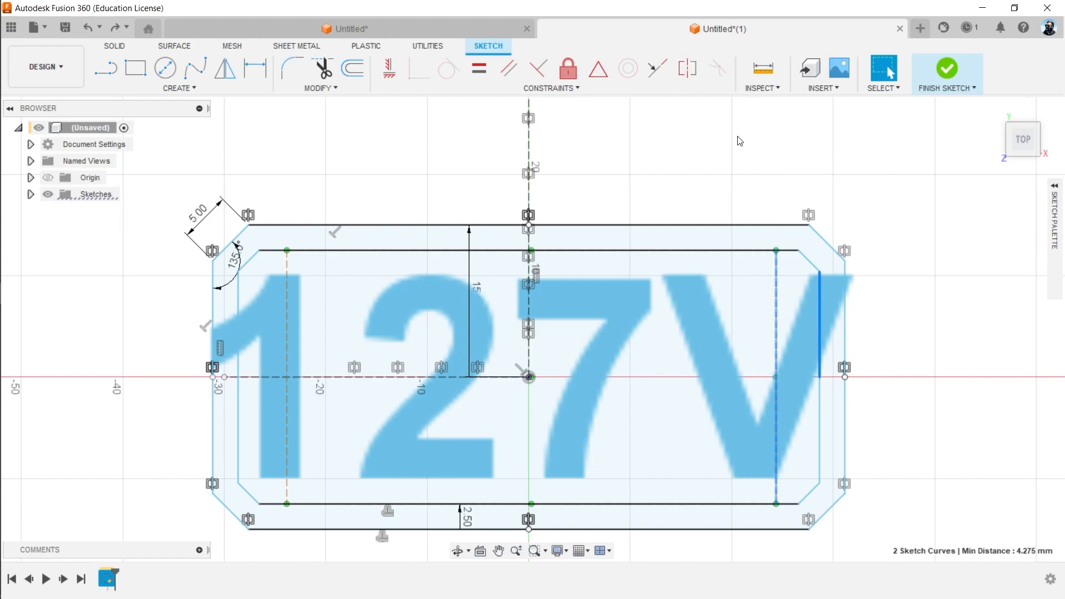
# Constrain the text frame's right edge vertical and dimension it 2.5 mm from the inner outline's right side.
pyautogui.click(774, 285)
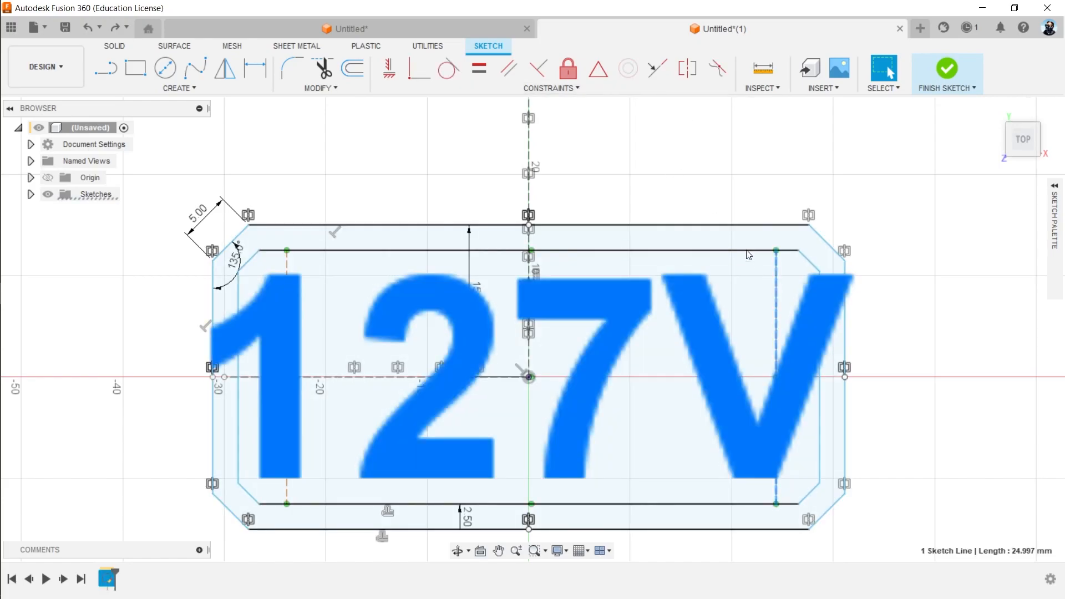
pyautogui.click(418, 78)
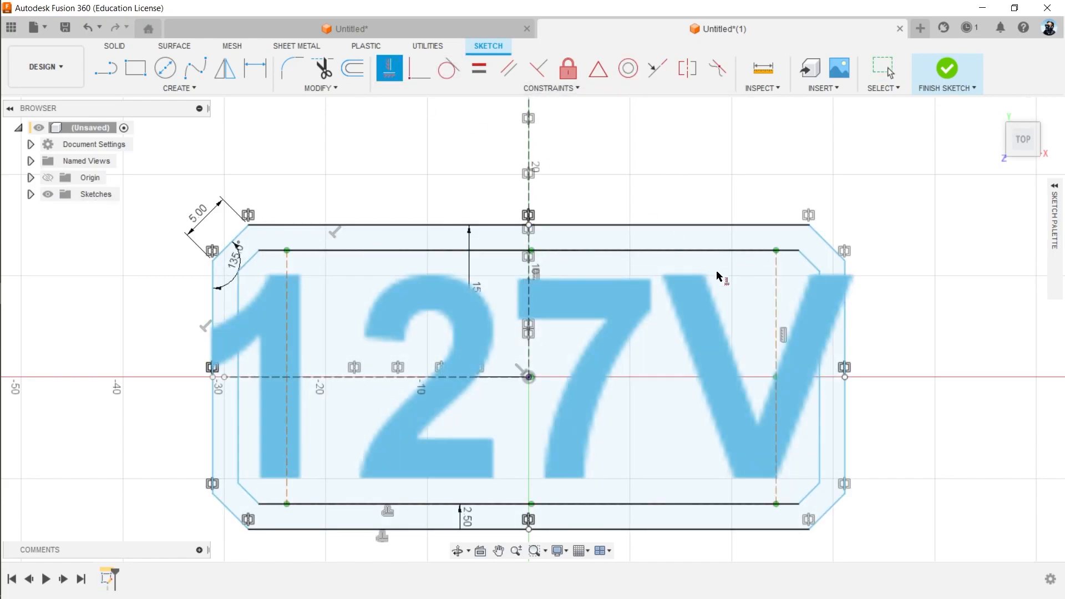
pyautogui.press('d')
pyautogui.click(819, 355)
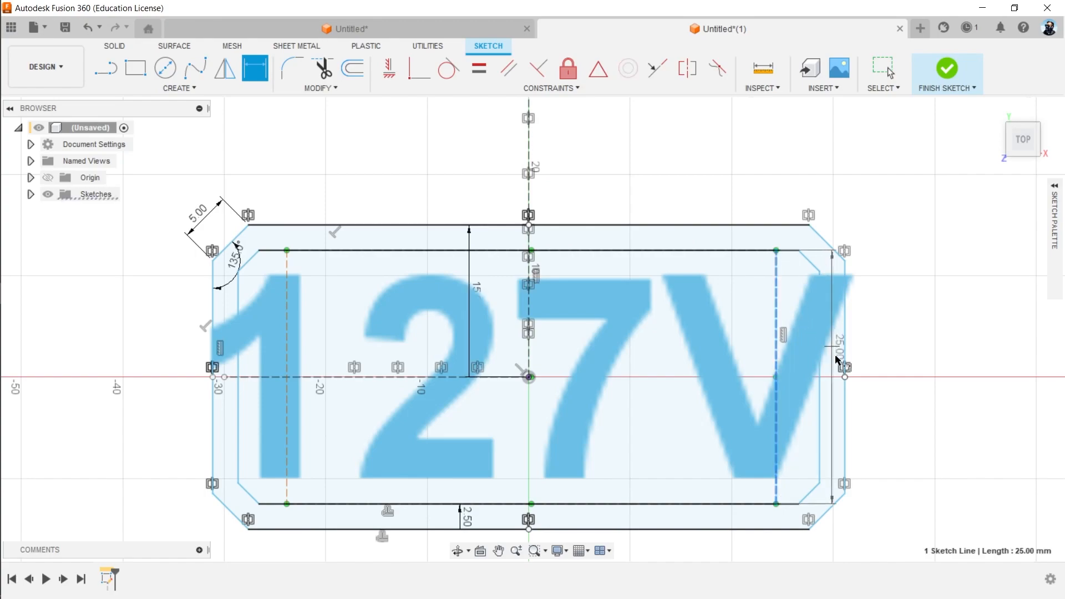
pyautogui.click(776, 322)
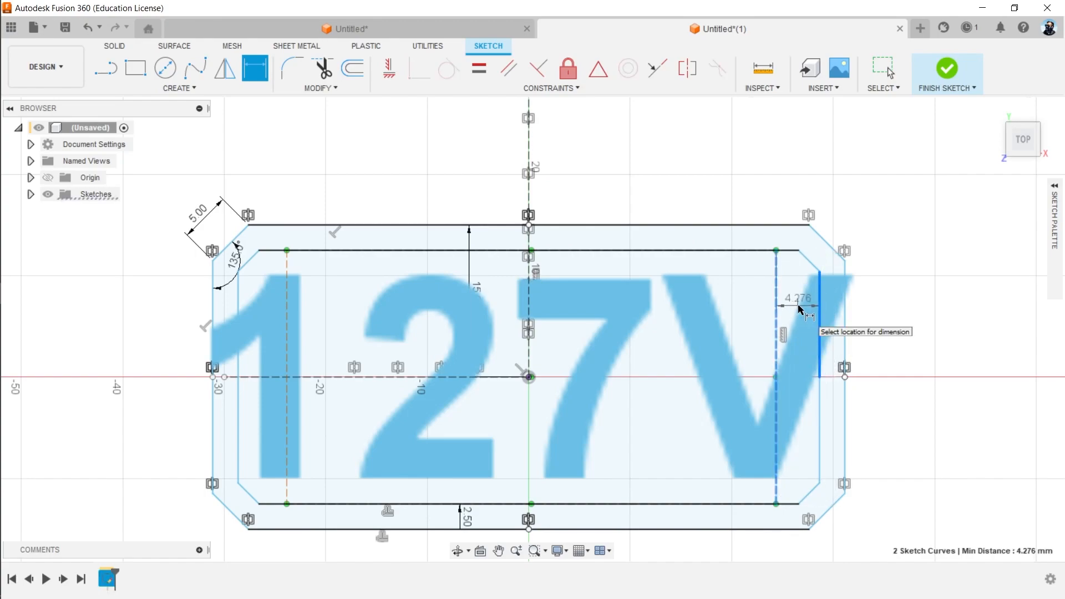
pyautogui.click(795, 306)
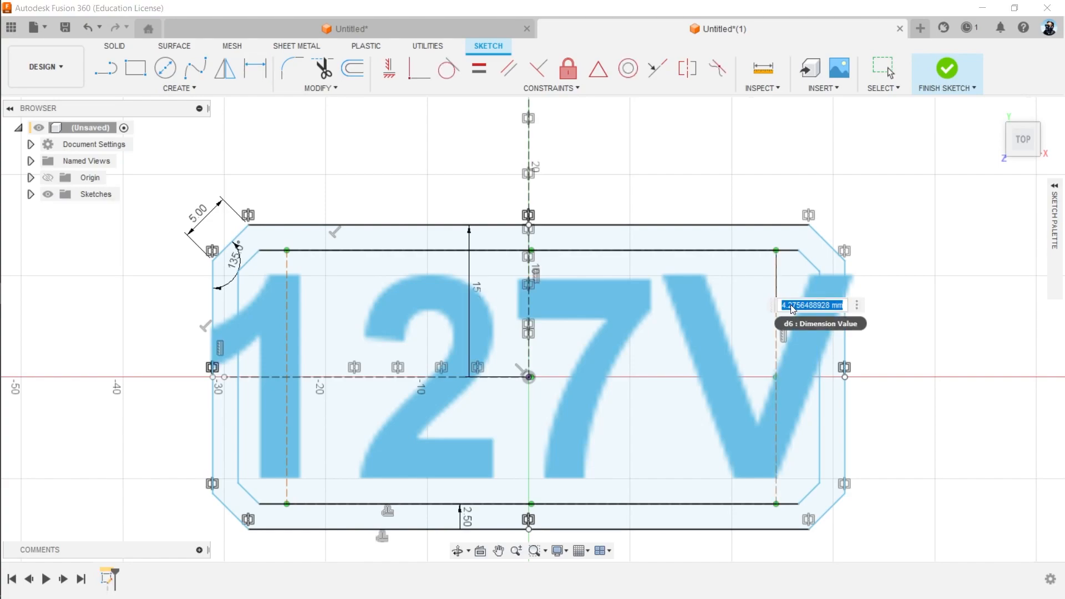
pyautogui.write('2.5')
pyautogui.press('Return')
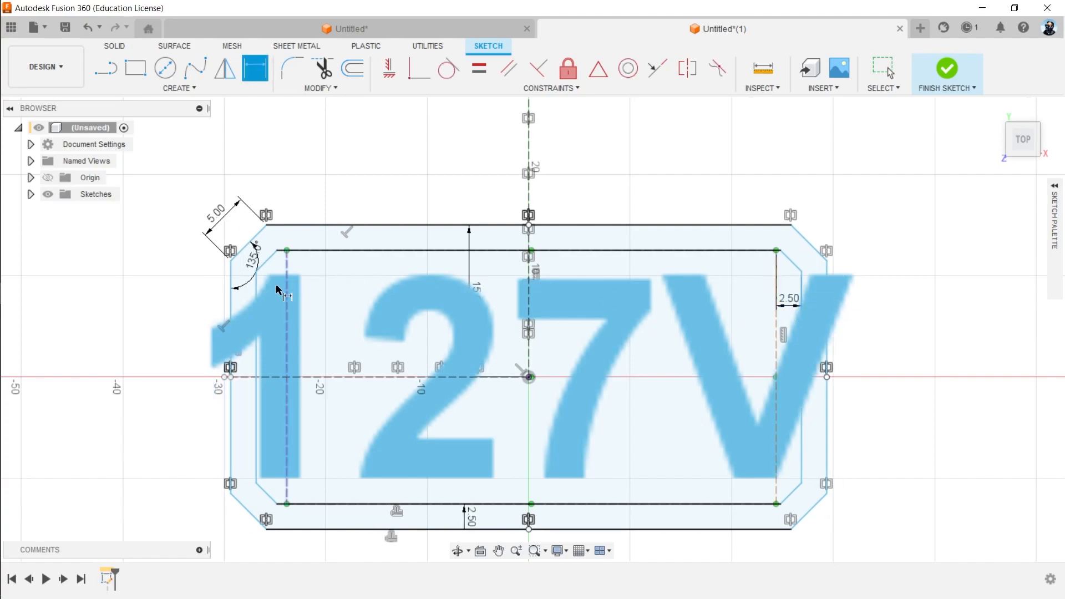
# Dimension the text frame's left edge 2.5 mm from the inner outline's left side.
pyautogui.click(286, 330)
pyautogui.click(257, 358)
pyautogui.click(267, 349)
pyautogui.write('2.5')
pyautogui.press('Return')
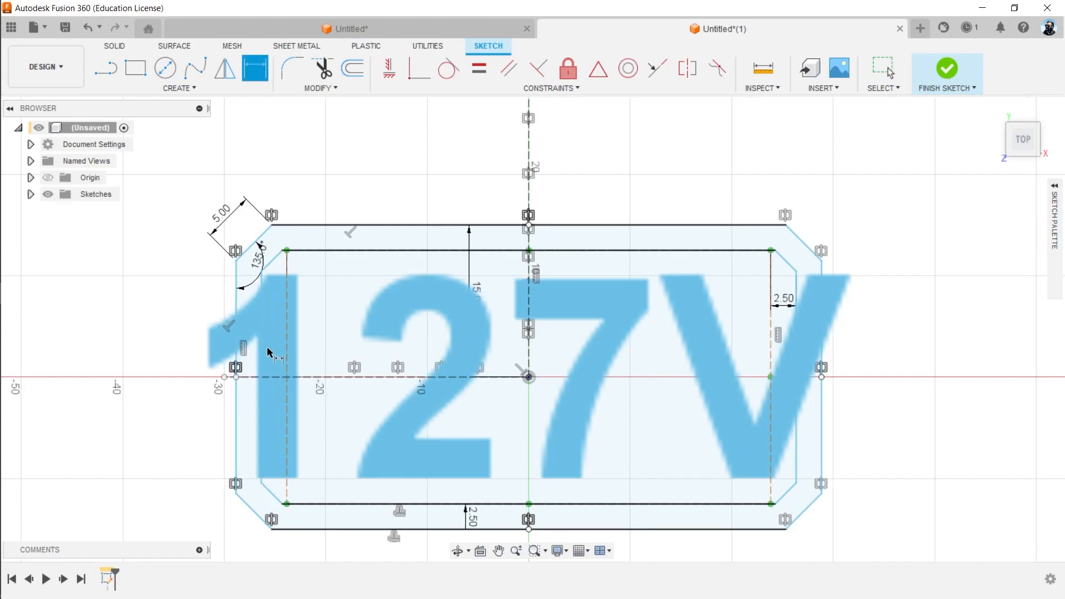
pyautogui.press('Escape')
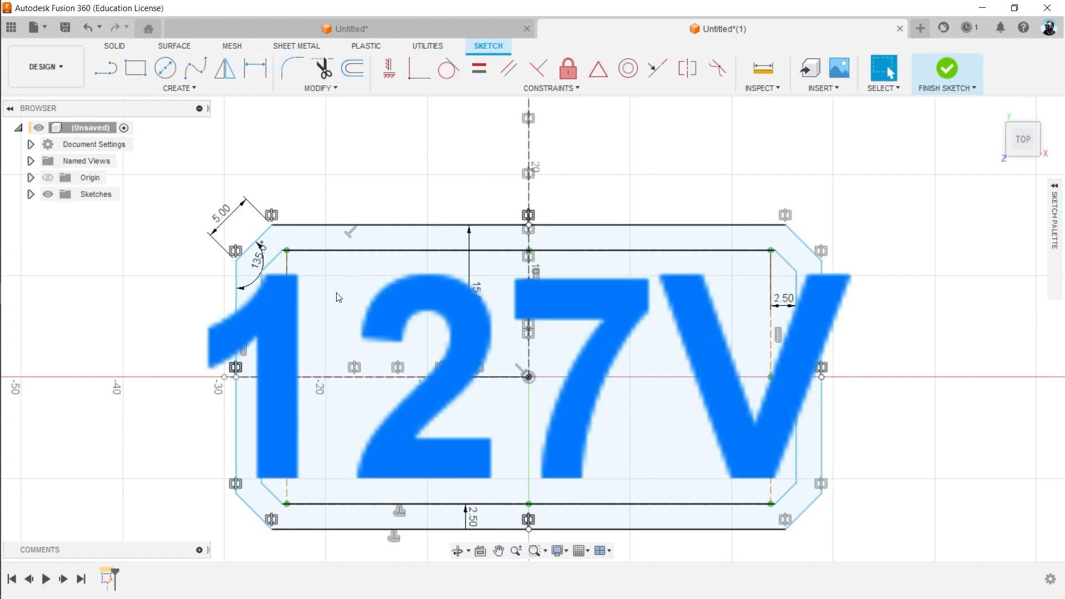
# Stretch the text frame and its linked outlines outward to an overall width of about 81 mm.
pyautogui.moveTo(287, 288)
pyautogui.mouseDown()
pyautogui.moveTo(111, 323)
pyautogui.moveTo(167, 330)
pyautogui.moveTo(81, 334)
pyautogui.moveTo(170, 337)
pyautogui.moveTo(157, 338)
pyautogui.mouseUp()
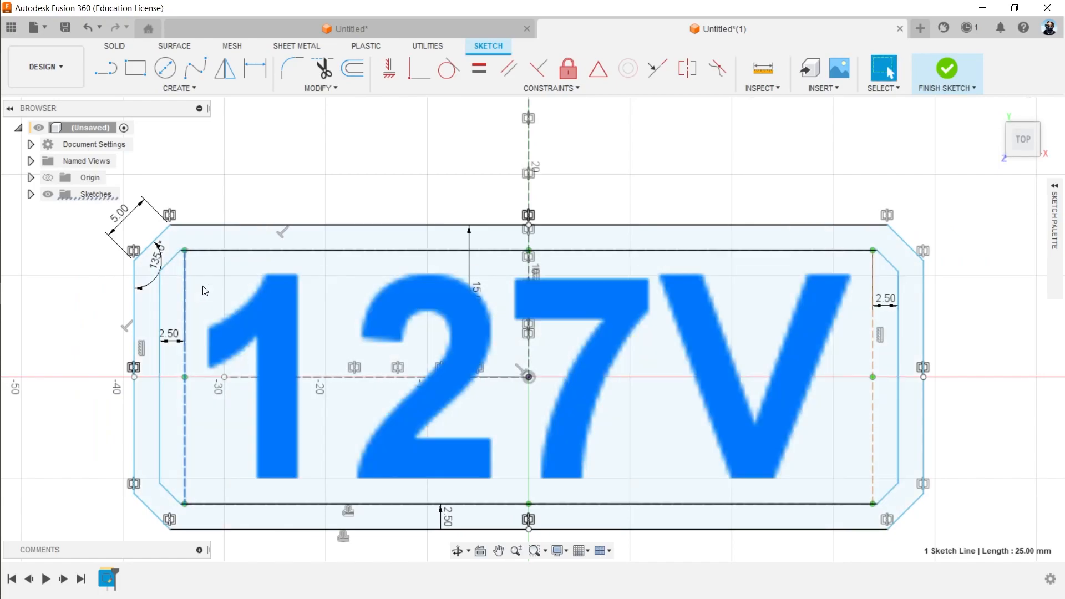
pyautogui.moveTo(186, 305); pyautogui.dragTo(169, 304)
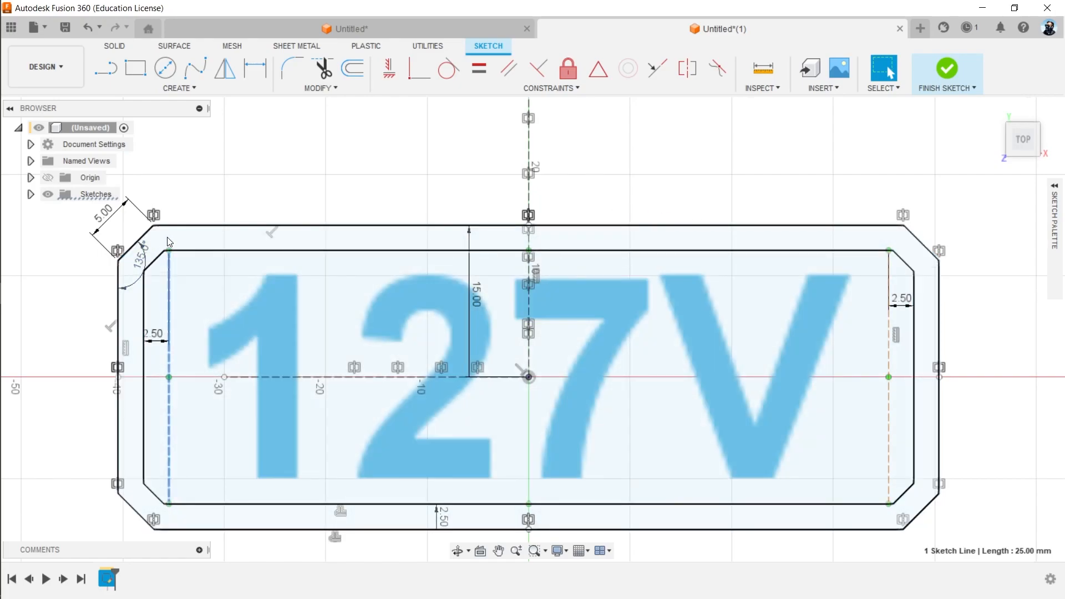
pyautogui.press('d')
pyautogui.press('Escape')
pyautogui.press('Escape')
pyautogui.press('Escape')
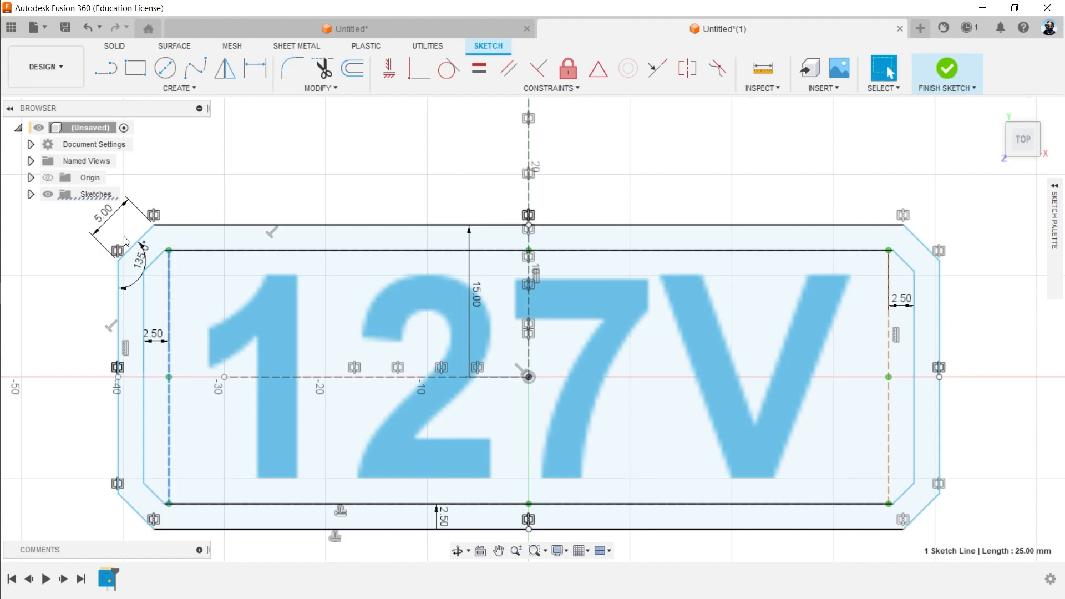
# Dimension the overall width between the outer outline's two vertical sides as 80 mm.
pyautogui.press('d')
pyautogui.click(119, 317)
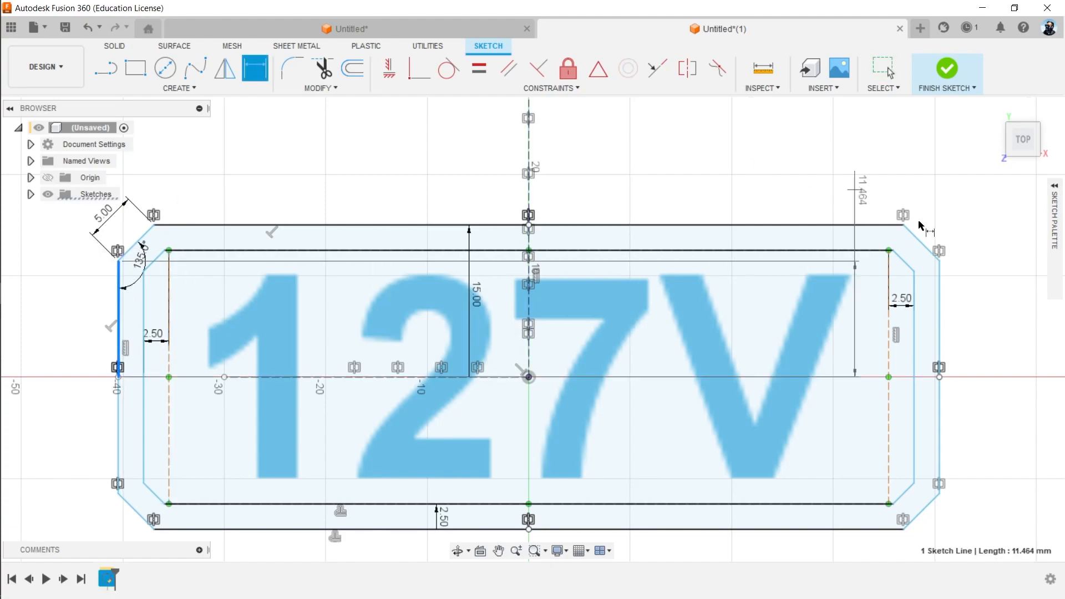
pyautogui.click(939, 330)
pyautogui.click(561, 167)
pyautogui.write('80')
pyautogui.press('Return')
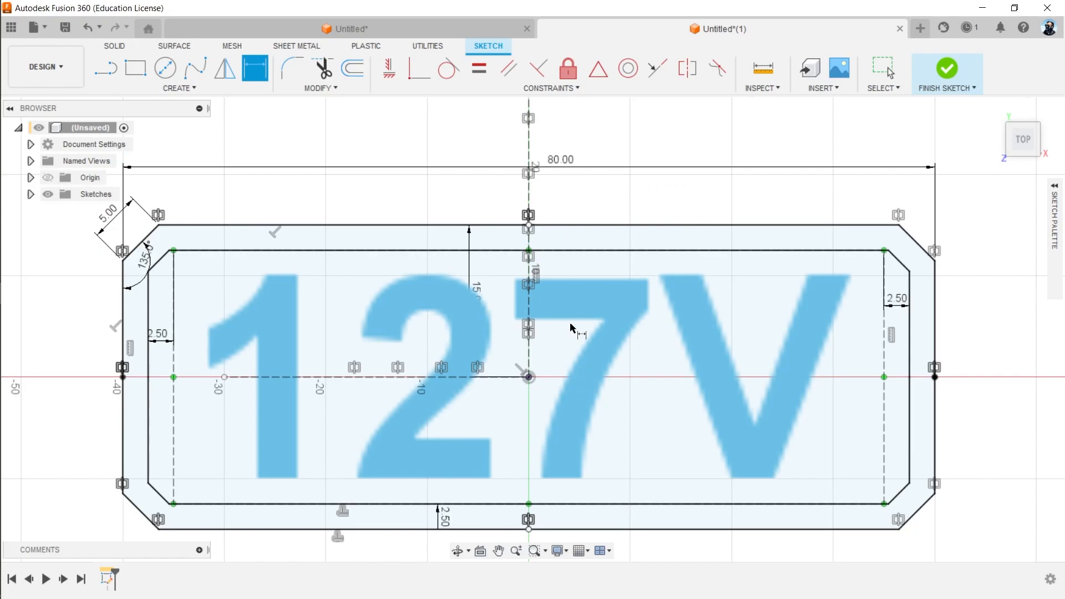
pyautogui.press('Escape')
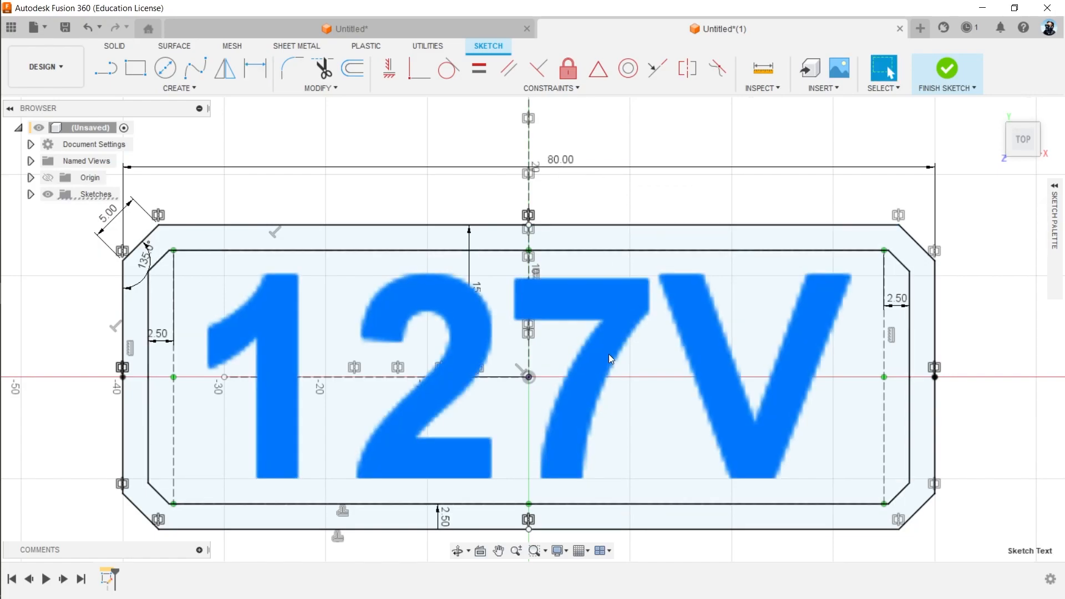
# Change the sketch text to 220V.
pyautogui.doubleClick(608, 354)
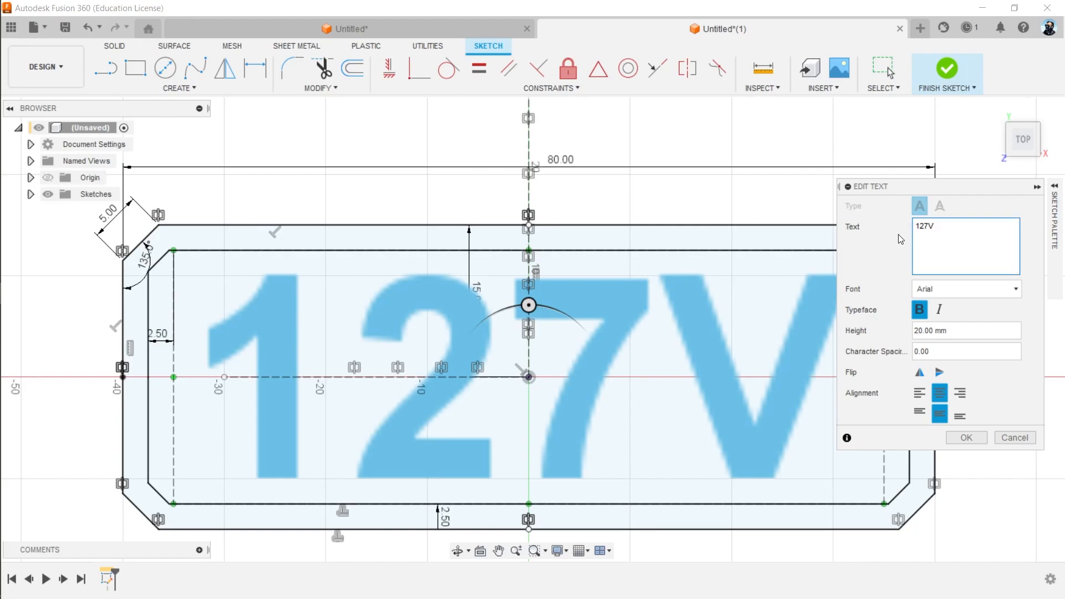
pyautogui.press('BackSpace')
pyautogui.press('BackSpace')
pyautogui.press('BackSpace')
pyautogui.press('BackSpace')
pyautogui.write('220V')
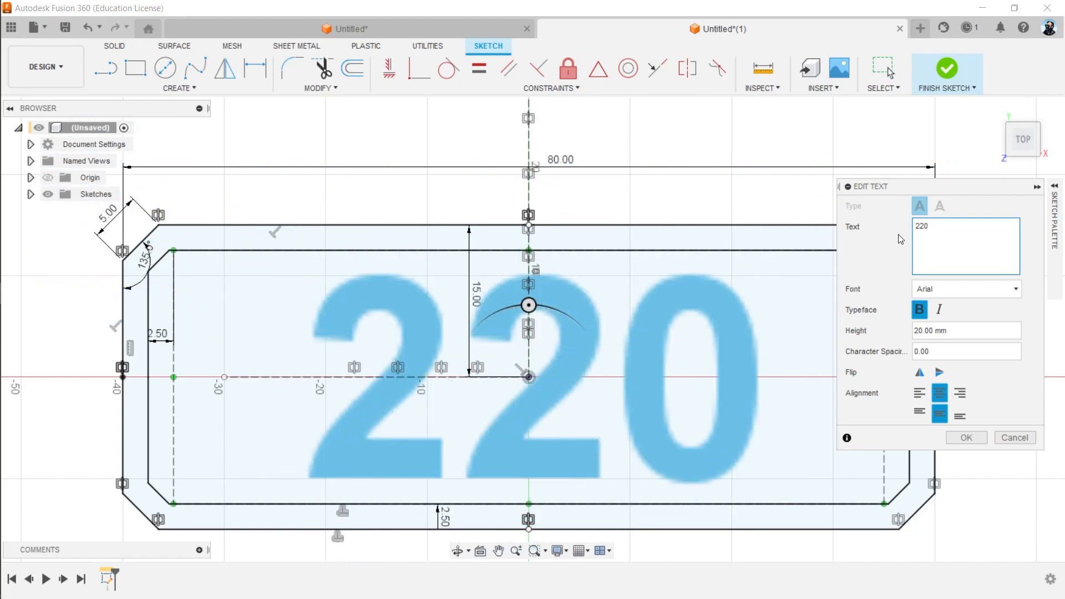
pyautogui.click(966, 438)
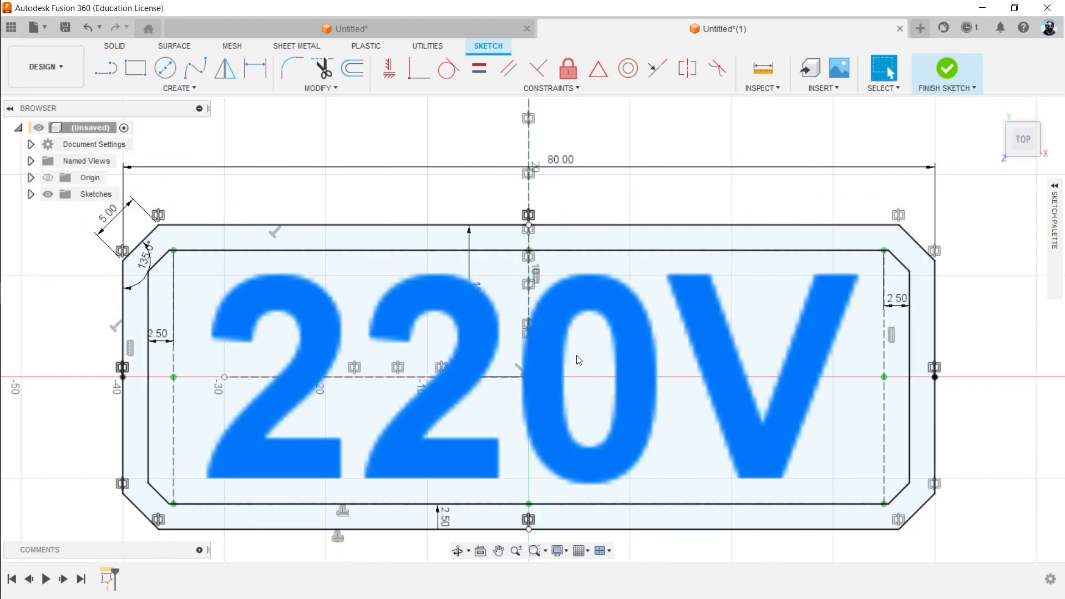
# Finish the sketch and extrude both plate profiles by -1 mm as a new body.
pyautogui.click(950, 69)
pyautogui.moveTo(504, 235)
pyautogui.keyDown('shift'); pyautogui.mouseDown(button='middle')
pyautogui.moveTo(447, 143)
pyautogui.moveTo(335, 197)
pyautogui.moveTo(300, 161)
pyautogui.mouseUp(button='middle'); pyautogui.keyUp('shift')
pyautogui.click(136, 68)
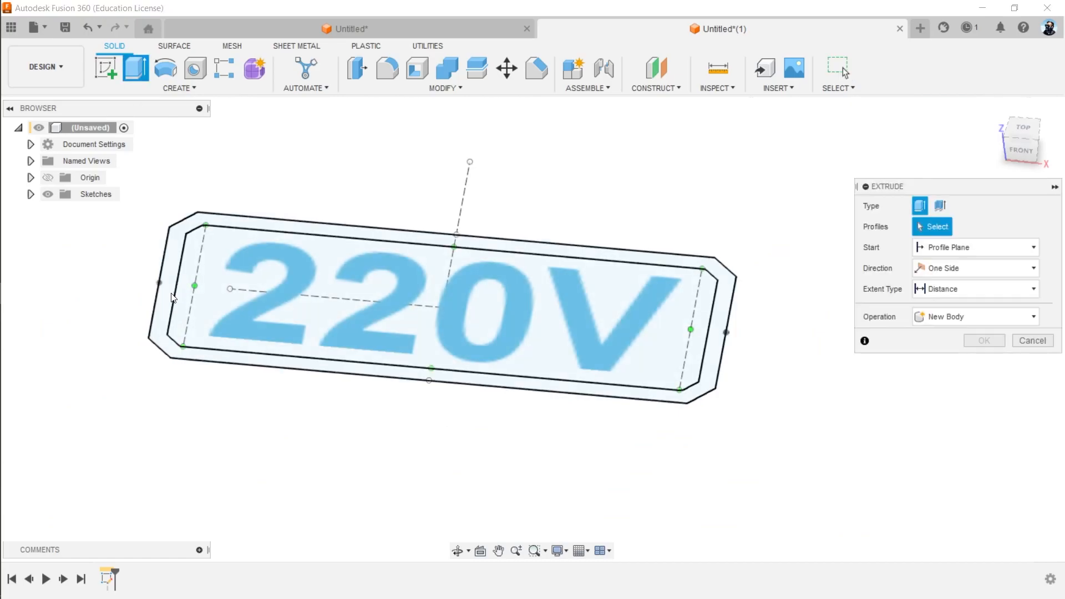
pyautogui.click(184, 304)
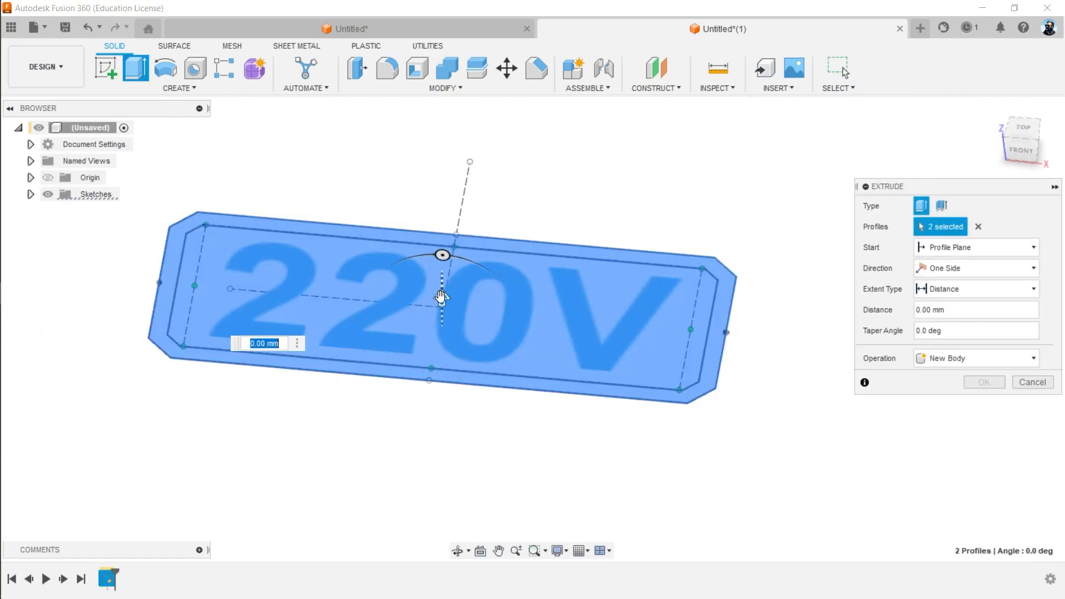
pyautogui.moveTo(441, 299); pyautogui.dragTo(444, 308)
pyautogui.write('-1')
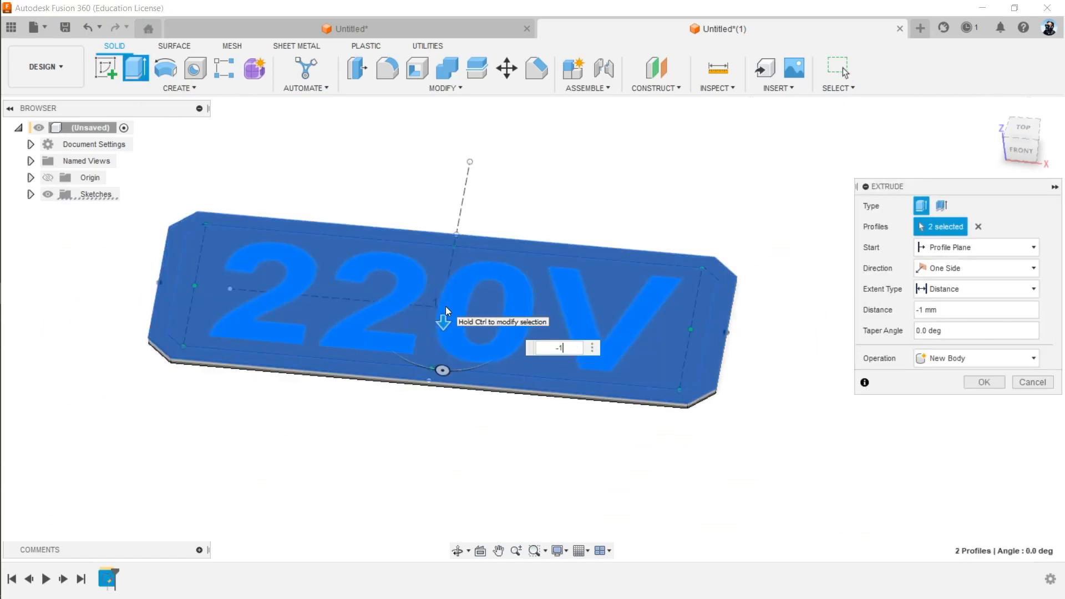
pyautogui.press('Return')
# Show the plate sketch again and extrude the border ring and the 220V text 2 mm upward.
pyautogui.click(30, 211)
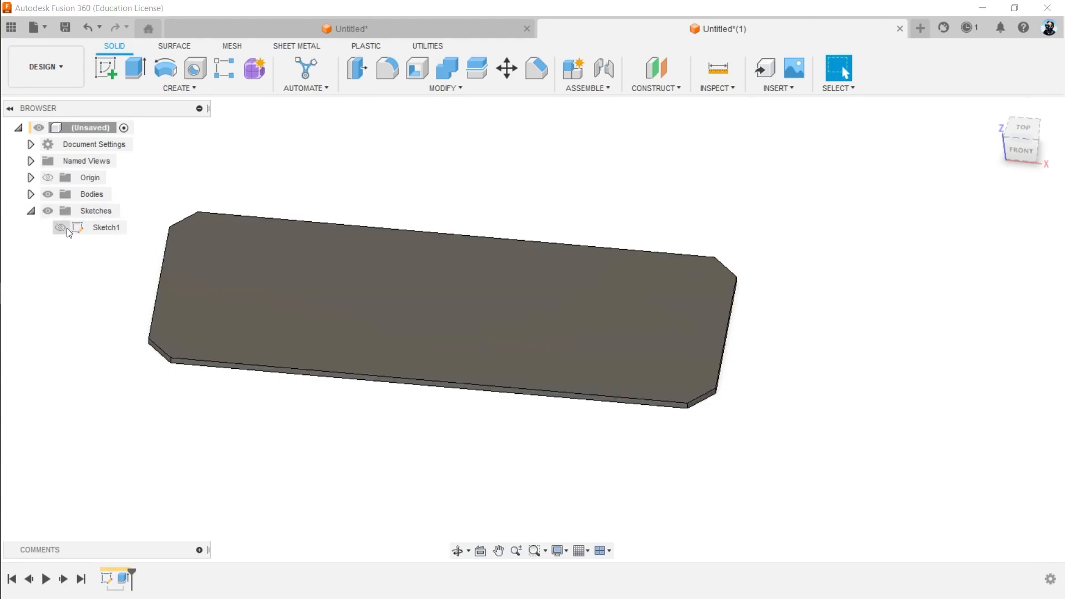
pyautogui.click(61, 228)
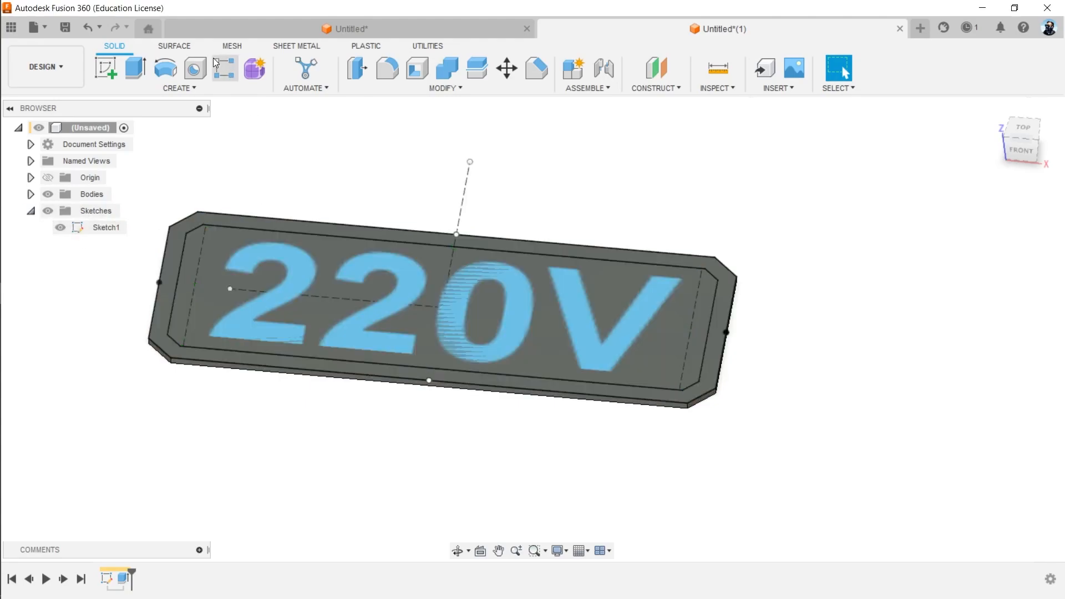
pyautogui.click(138, 66)
pyautogui.click(174, 251)
pyautogui.click(291, 257)
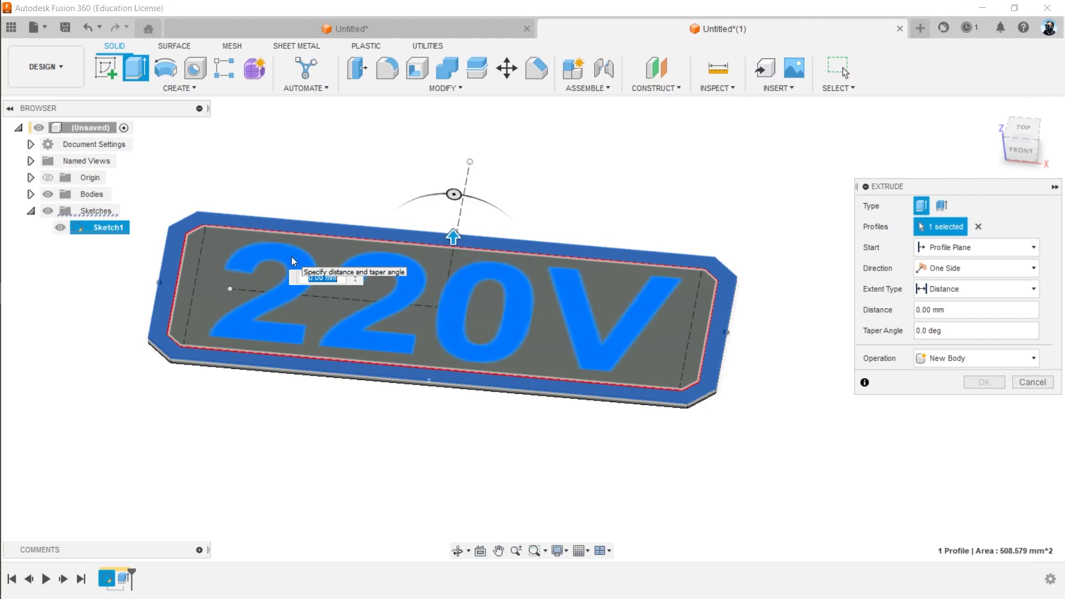
pyautogui.write('2')
pyautogui.press('Return')
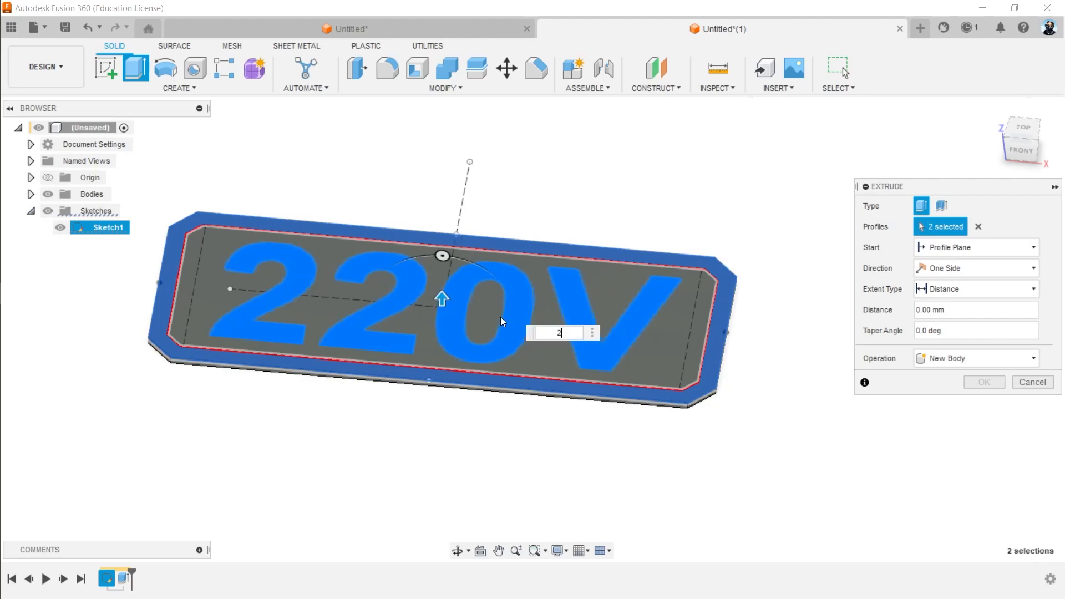
# Make the border and text extrusion create new bodies, and hide the plate sketch.
pyautogui.click(1031, 361)
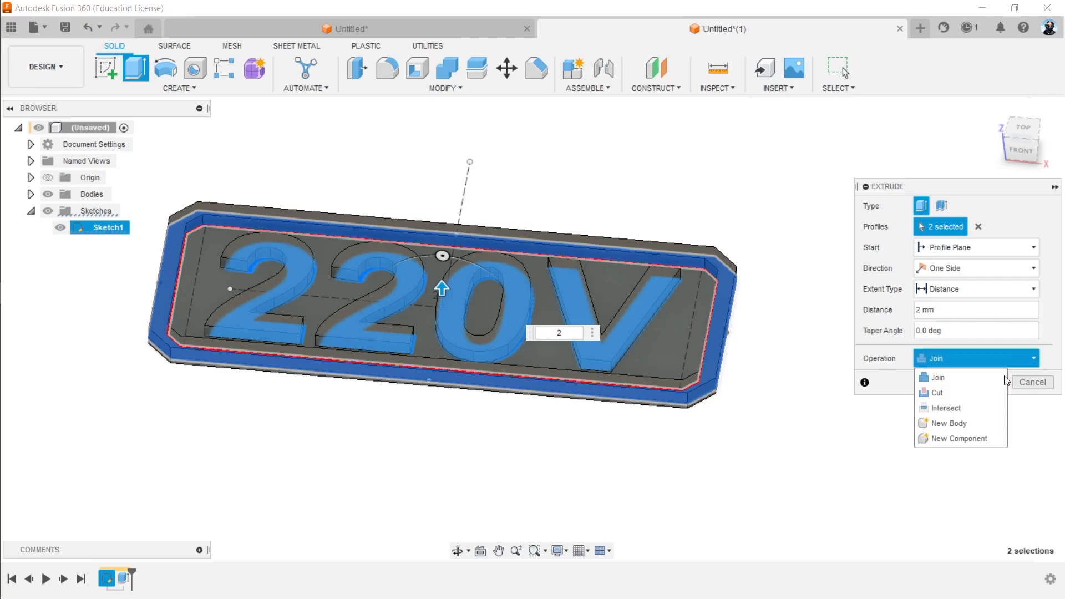
pyautogui.click(976, 423)
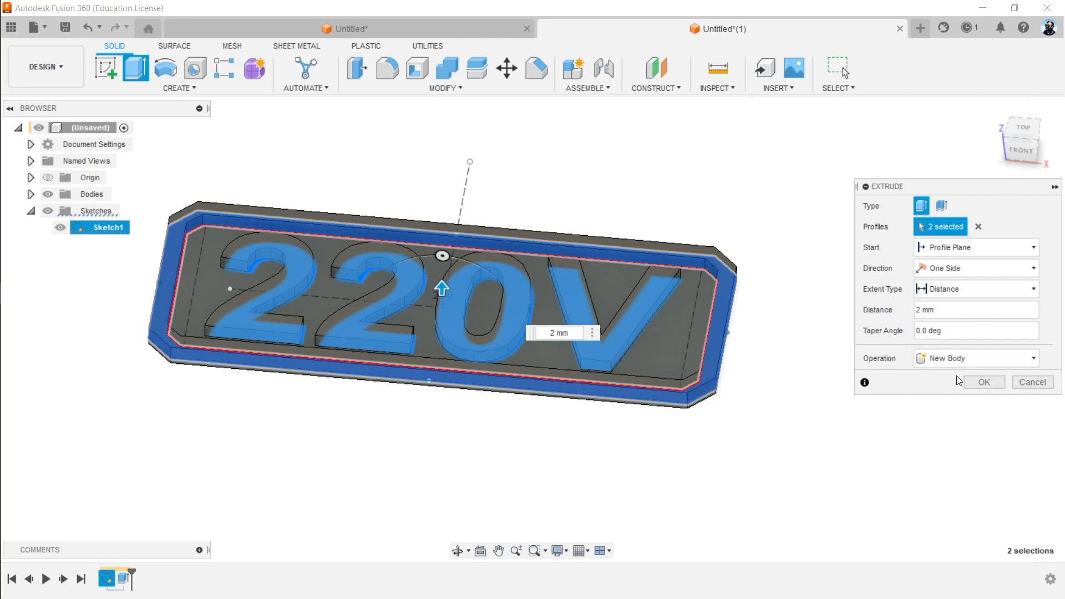
pyautogui.click(977, 382)
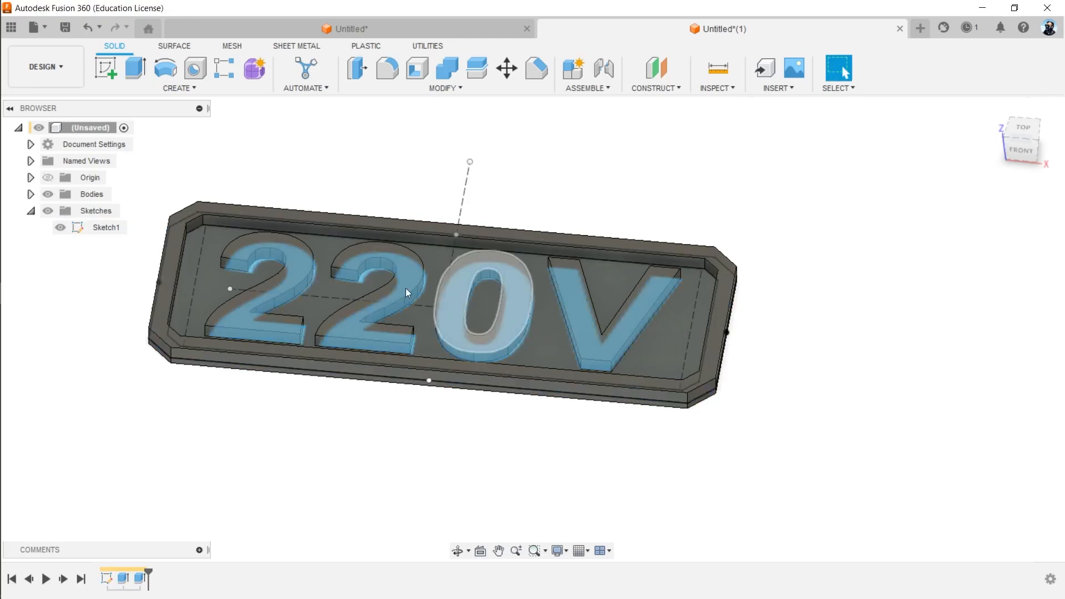
pyautogui.click(60, 227)
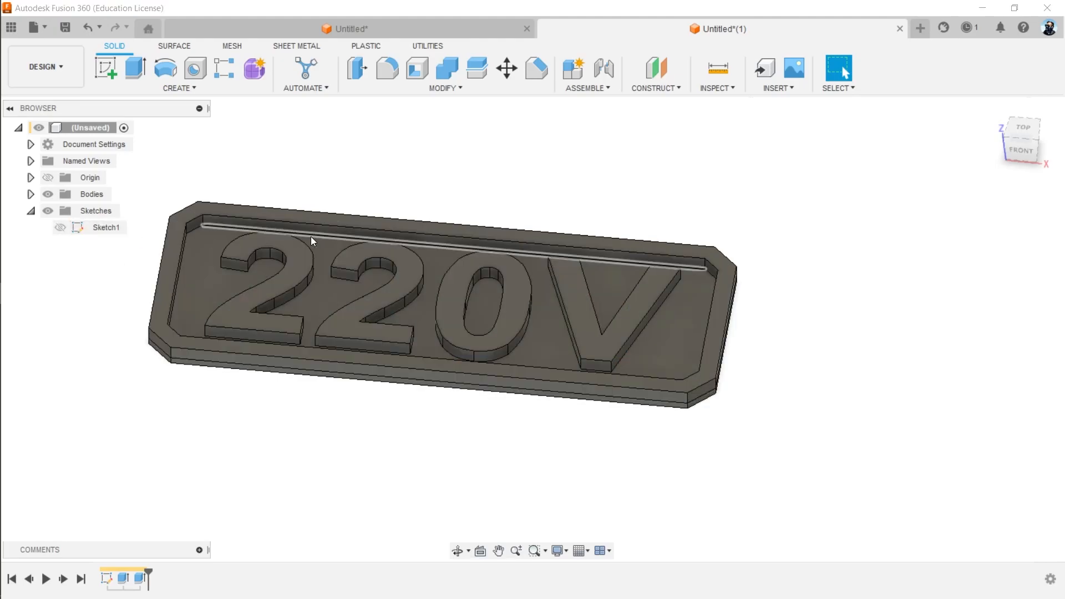
# Rename the plate's thin bottom body as Base.
pyautogui.click(30, 194)
pyautogui.click(83, 292)
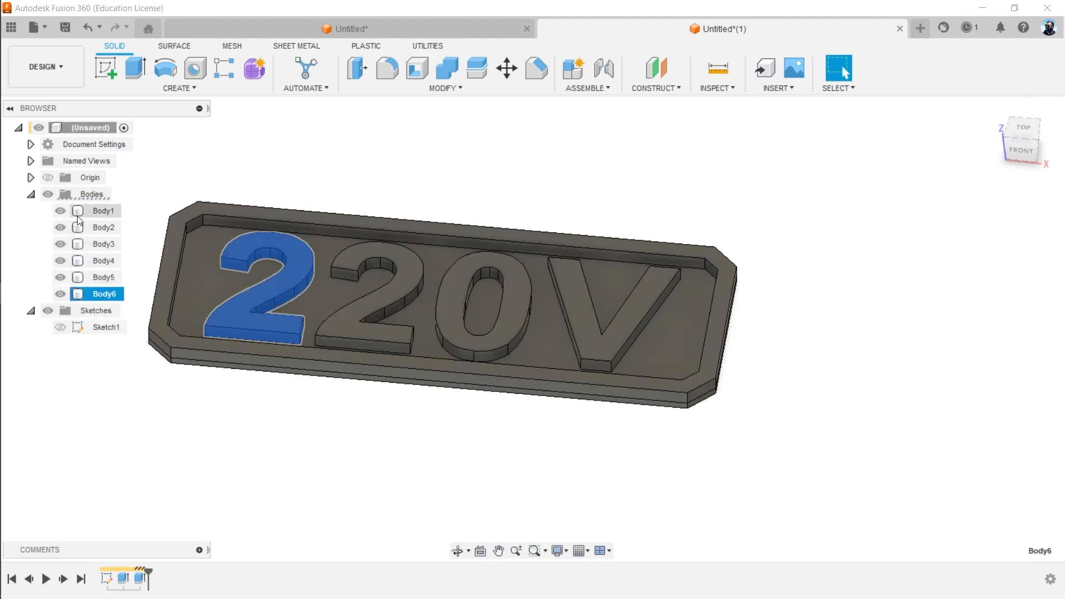
pyautogui.doubleClick(103, 211)
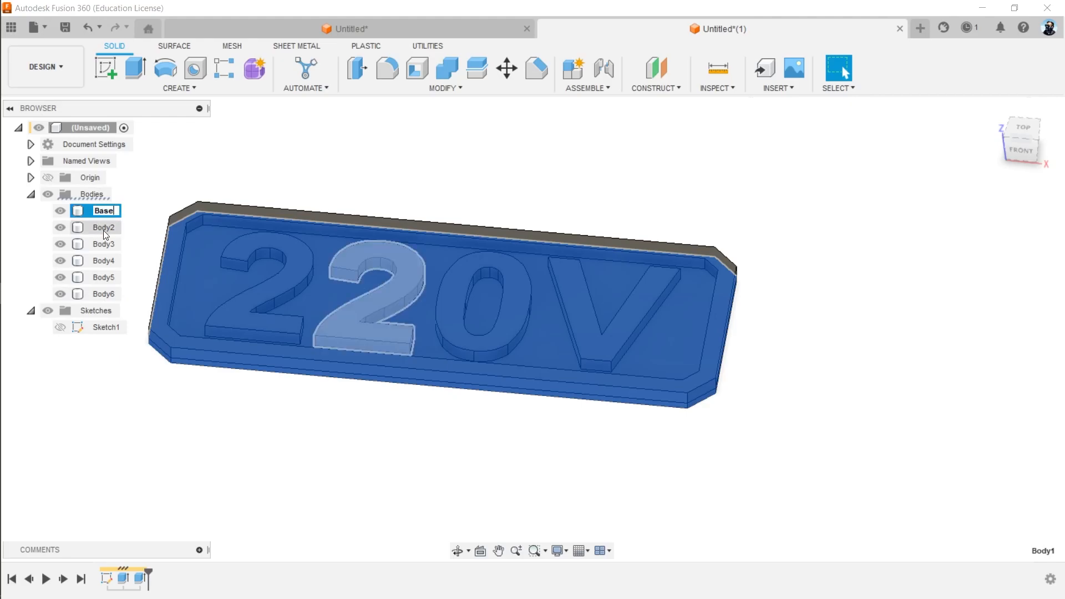
pyautogui.click(544, 202)
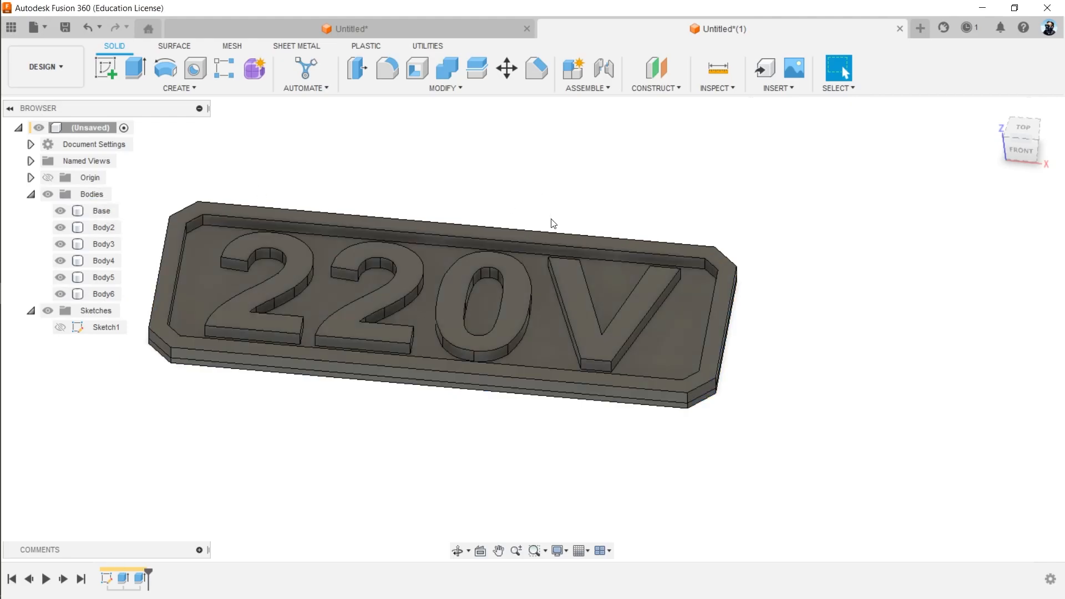
# Apply the Paint - Metallic (Red) appearance to the border and all four 220V character bodies.
pyautogui.press('a')
pyautogui.click(868, 402)
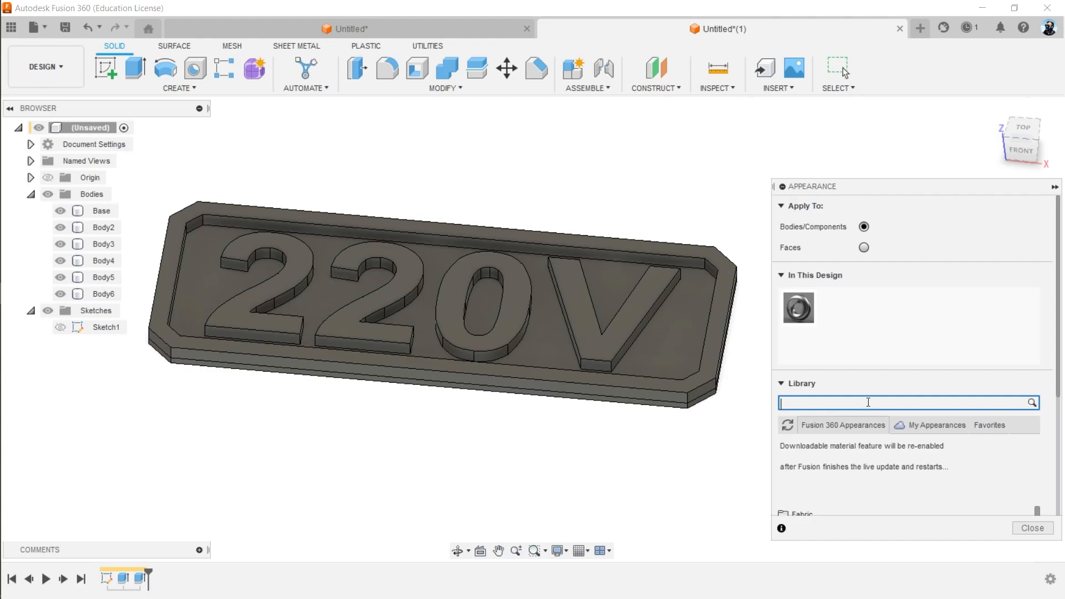
pyautogui.write('paint')
pyautogui.moveTo(824, 504)
pyautogui.mouseDown()
pyautogui.moveTo(94, 221)
pyautogui.moveTo(98, 231)
pyautogui.mouseUp()
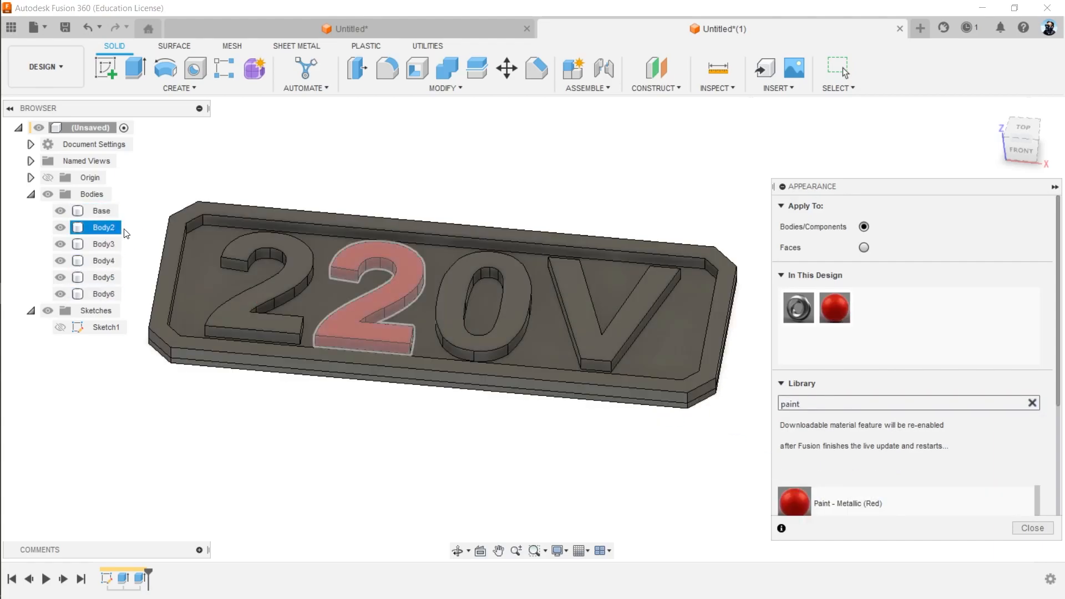
pyautogui.keyDown('shift'); pyautogui.click(105, 294); pyautogui.keyUp('shift')
pyautogui.moveTo(794, 502); pyautogui.dragTo(112, 258)
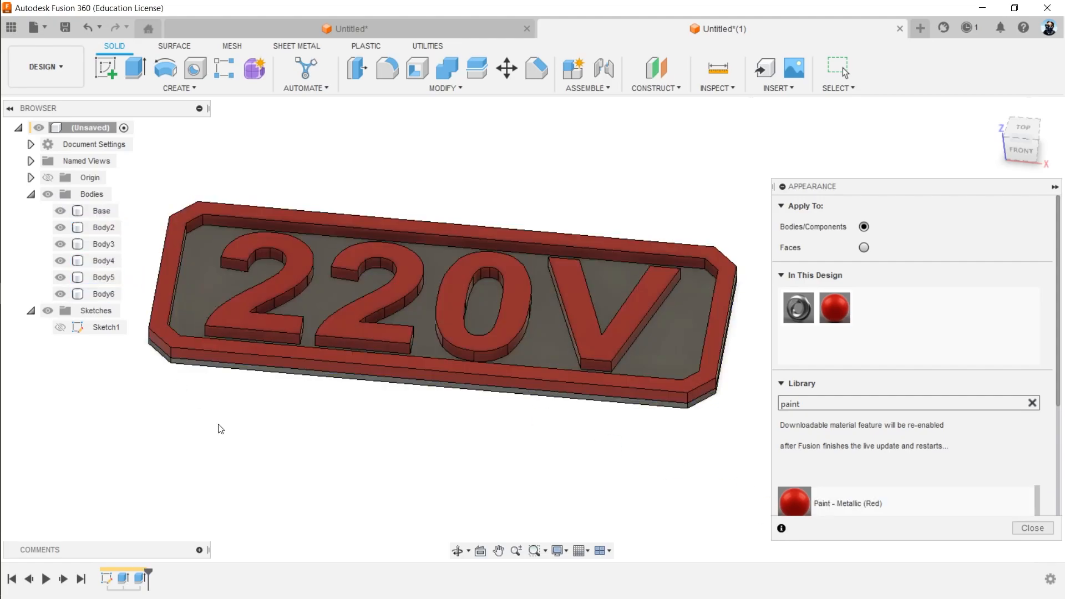
pyautogui.scroll(5, 415, 352)
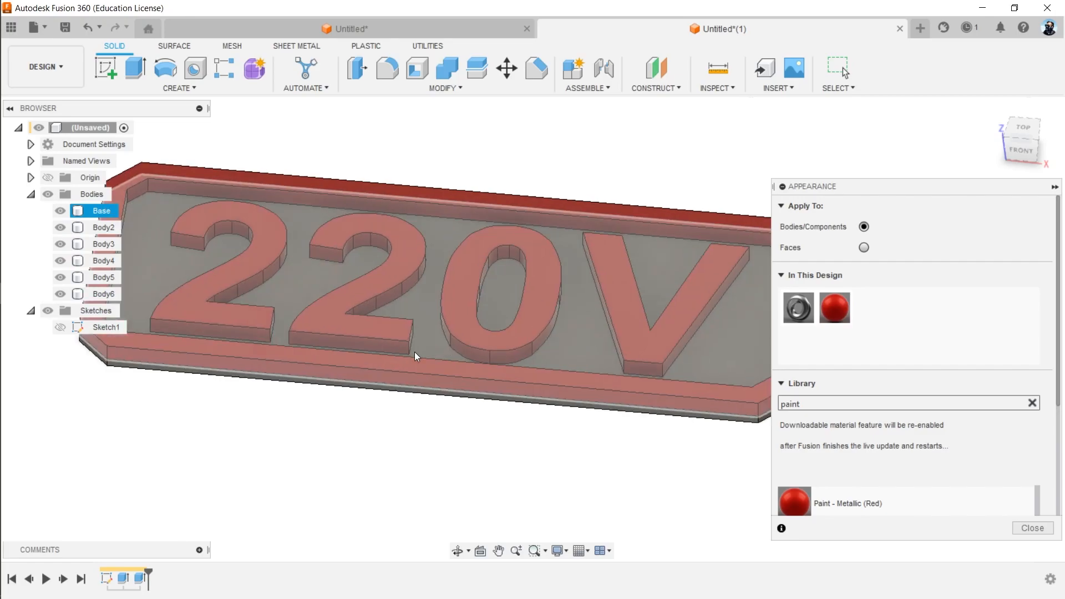
pyautogui.scroll(-5, 414, 362)
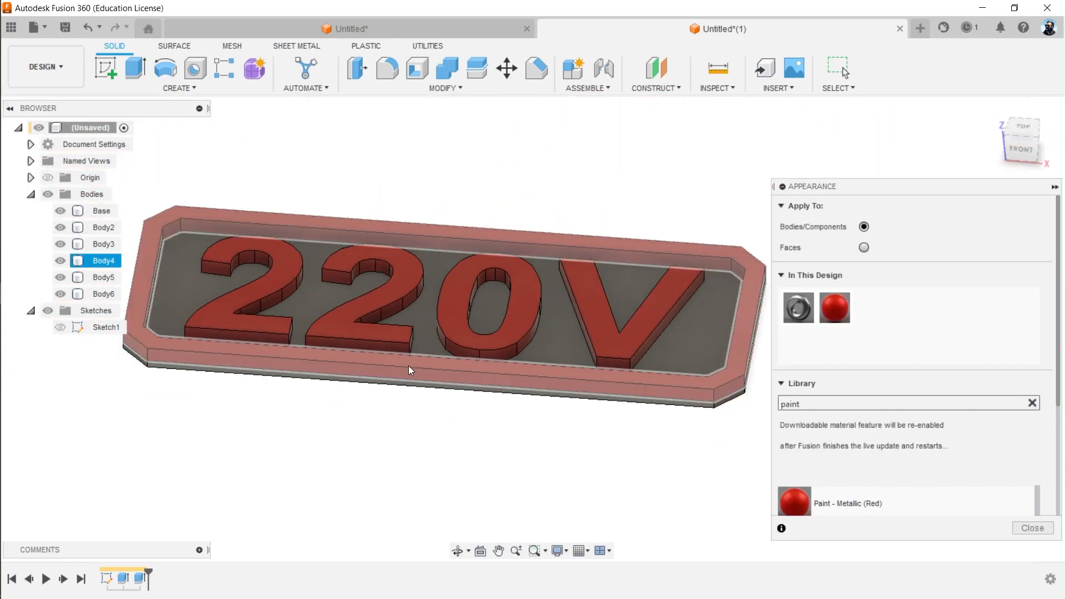
pyautogui.press('Escape')
# Apply a white paint appearance from the library to the Base body.
pyautogui.scroll(-1, 847, 449)
pyautogui.scroll(-2, 848, 449)
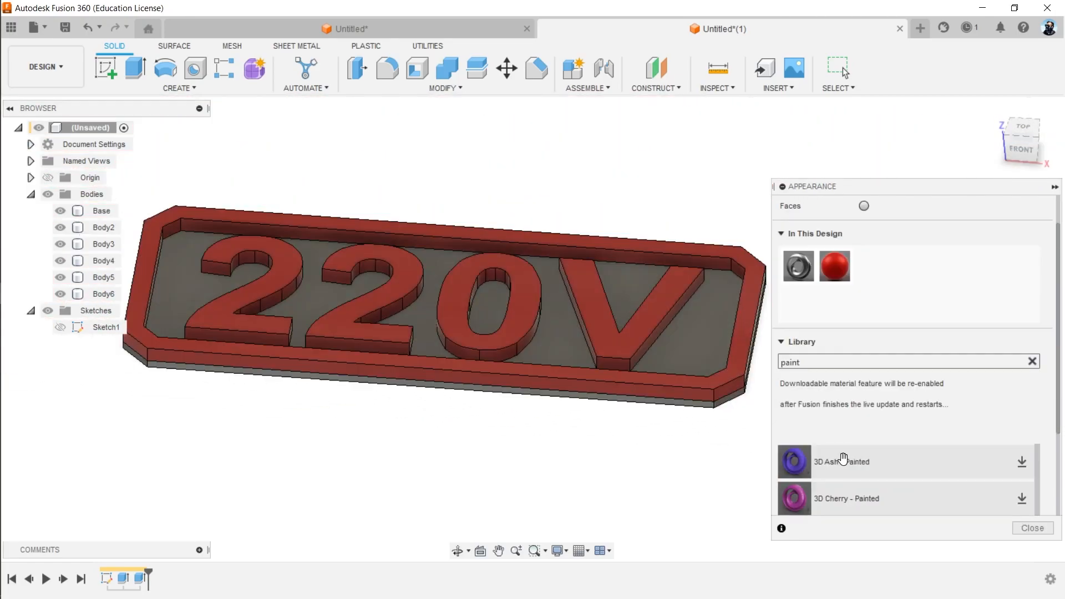
pyautogui.moveTo(841, 466); pyautogui.dragTo(561, 347)
pyautogui.moveTo(893, 481); pyautogui.dragTo(613, 377)
pyautogui.keyDown('shift'); pyautogui.moveTo(613, 377); pyautogui.dragTo(607, 389, button='middle'); pyautogui.keyUp('shift')
pyautogui.click(1032, 528)
pyautogui.scroll(2, 609, 327)
pyautogui.scroll(-4, 613, 328)
pyautogui.moveTo(709, 423)
pyautogui.mouseDown(button='middle')
pyautogui.moveTo(786, 429)
pyautogui.moveTo(723, 438)
pyautogui.mouseUp(button='middle')
# In the first plate design, apply Paint - Metallic (Red) to the top faces of the first 2, the 0 and the V.
pyautogui.click(441, 20)
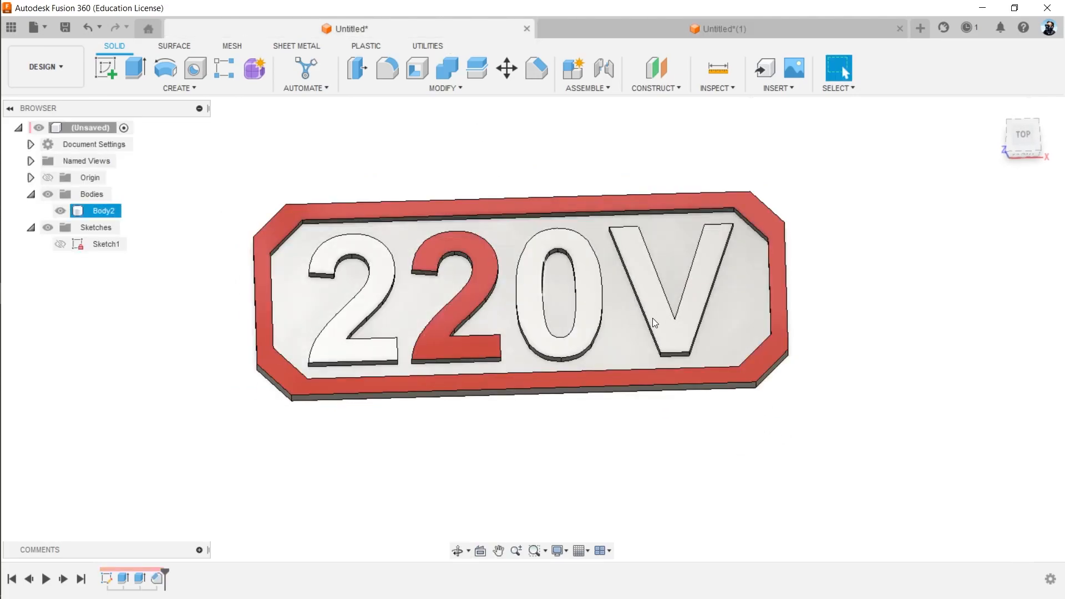
pyautogui.press('a')
pyautogui.click(656, 300)
pyautogui.click(527, 298)
pyautogui.click(367, 304)
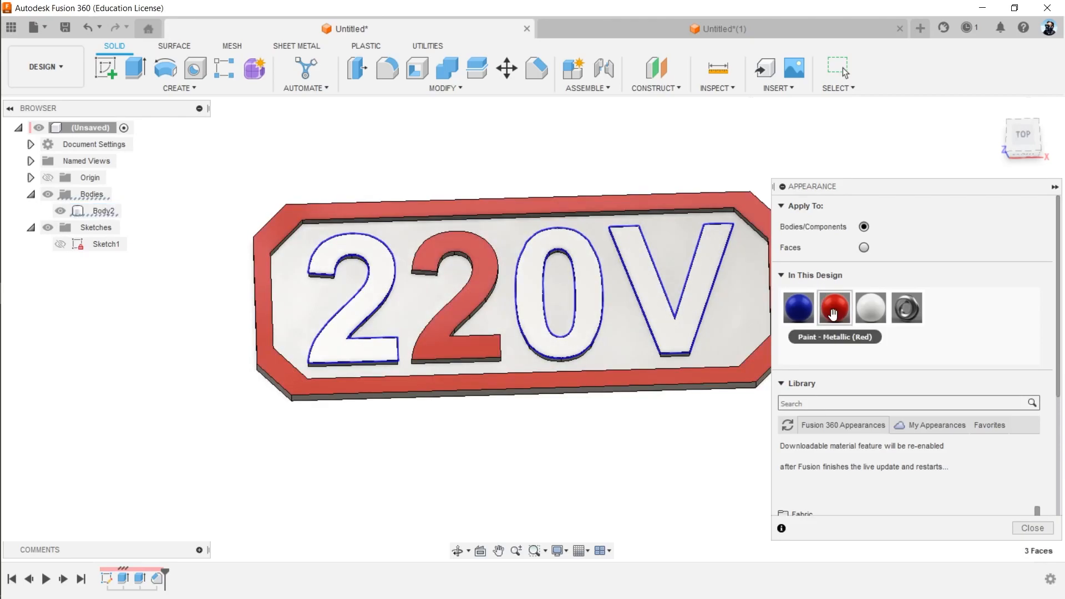
pyautogui.moveTo(834, 308); pyautogui.dragTo(684, 321)
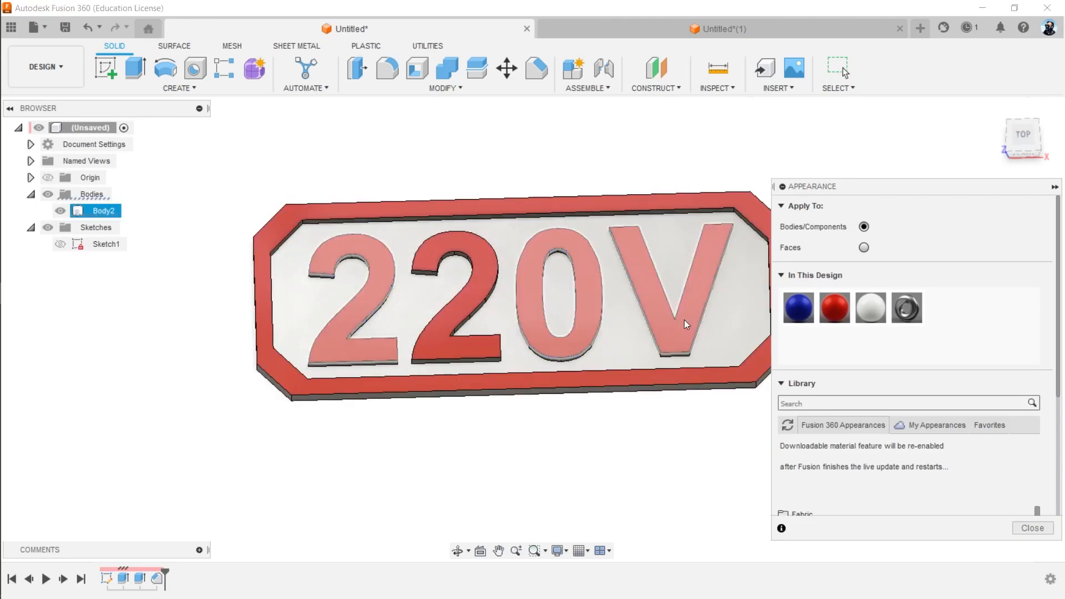
pyautogui.click(1030, 528)
# Compare the colouring of the single-body plate and the multi-body plate from the same tilted front view.
pyautogui.click(613, 309)
pyautogui.keyDown('shift'); pyautogui.moveTo(614, 309); pyautogui.dragTo(804, 306, button='middle'); pyautogui.keyUp('shift')
pyautogui.click(803, 306)
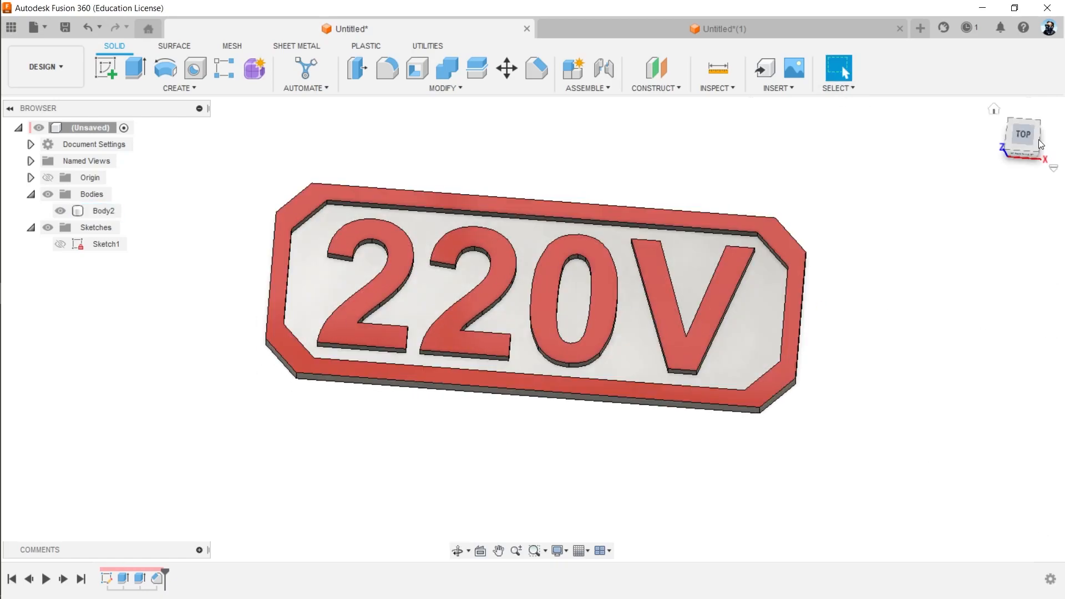
pyautogui.click(1020, 148)
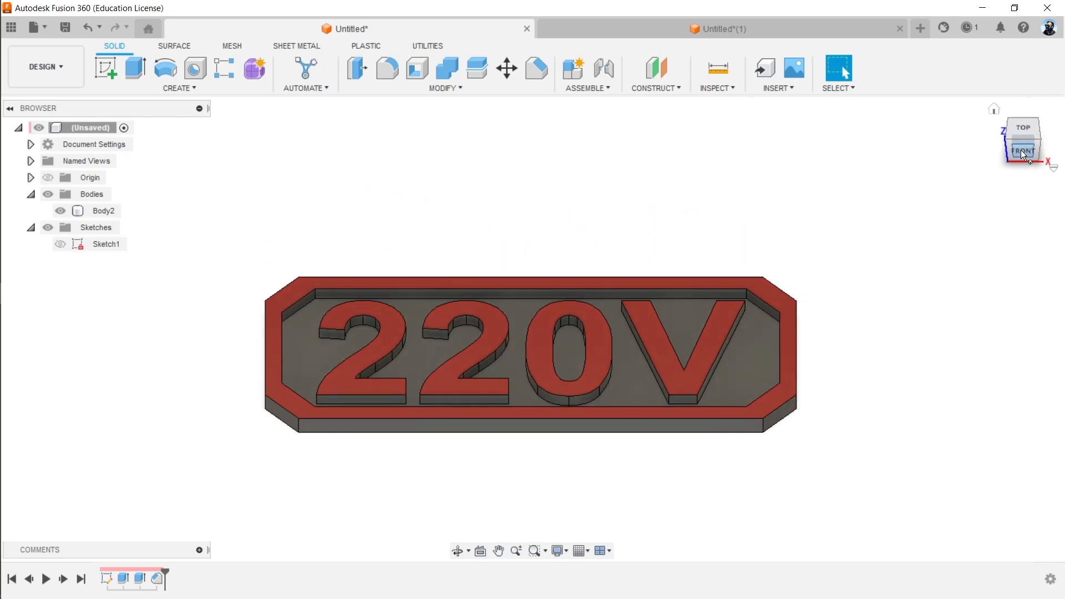
pyautogui.click(698, 32)
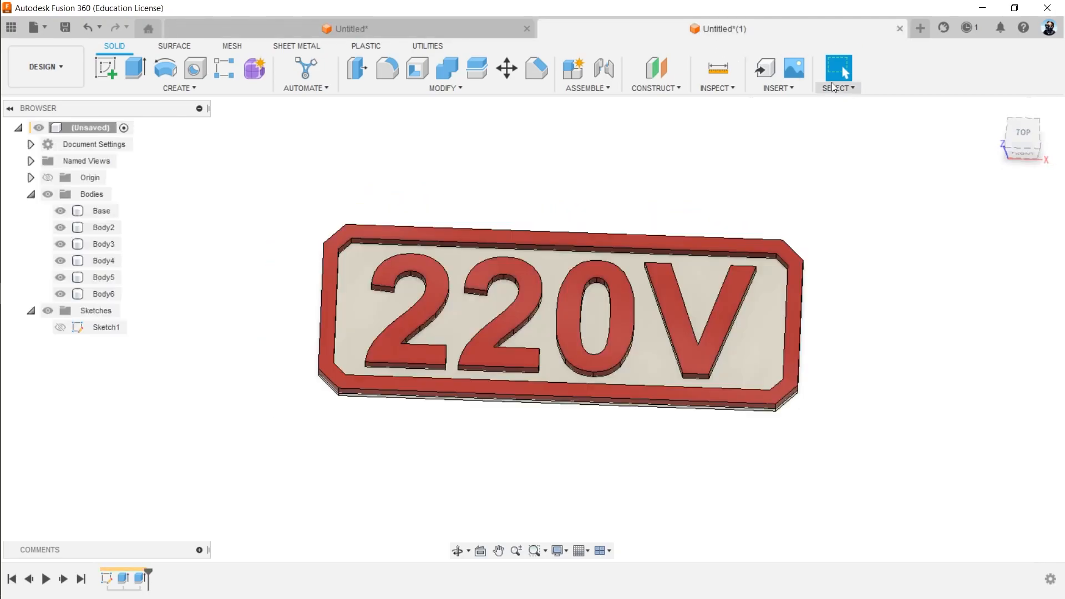
pyautogui.click(1032, 144)
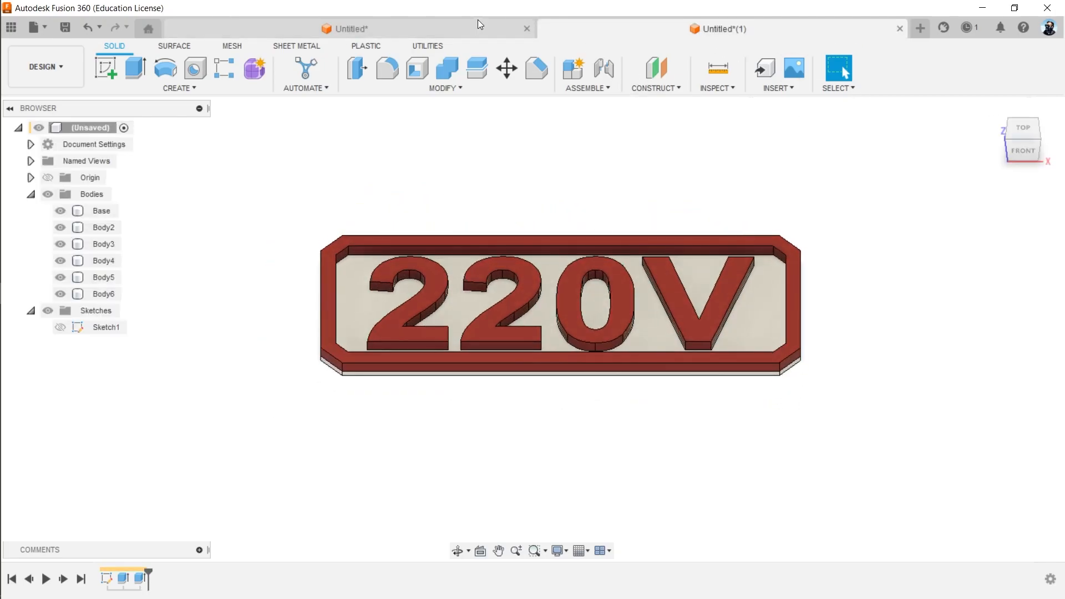
pyautogui.click(435, 22)
pyautogui.click(631, 24)
pyautogui.click(431, 34)
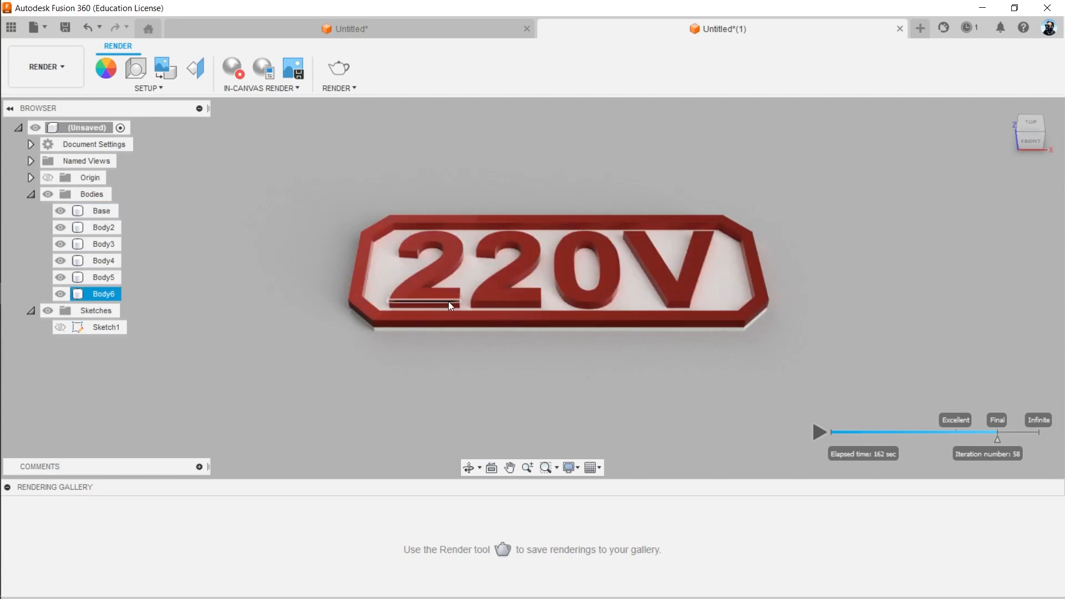
# Examine the surface texture of the base, border and first digit up close in the in-canvas render.
pyautogui.scroll(-1, 367, 273)
pyautogui.scroll(10, 368, 272)
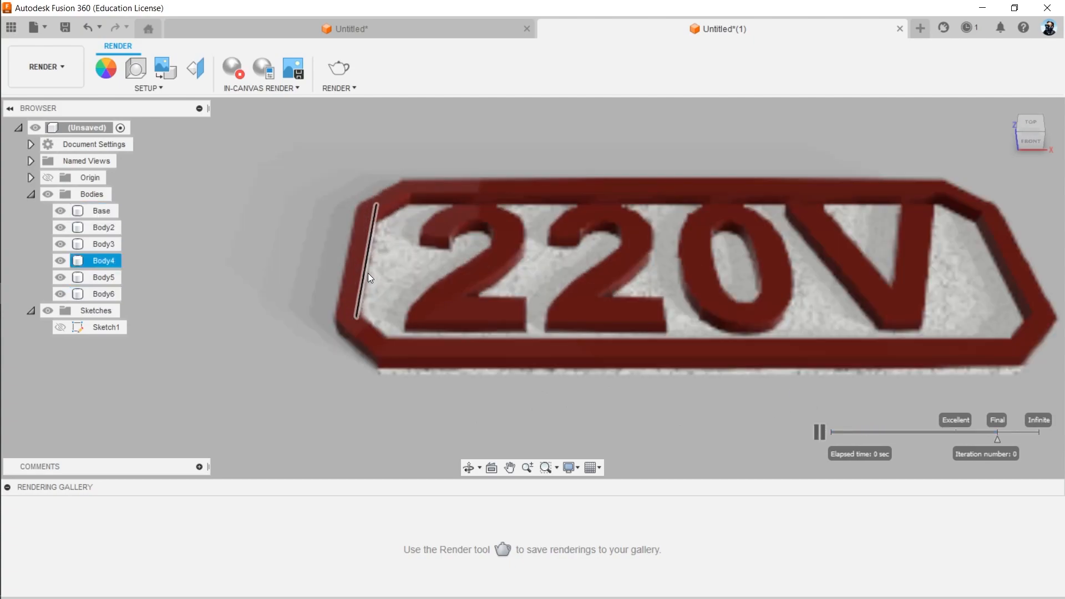
pyautogui.scroll(5, 377, 266)
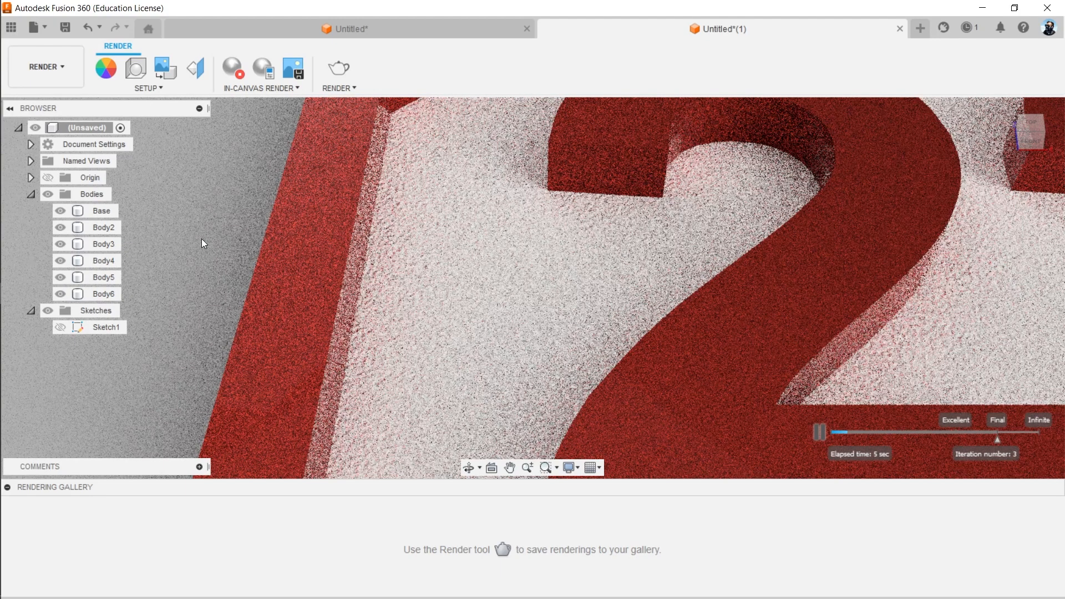
pyautogui.click(397, 268)
pyautogui.press('Escape')
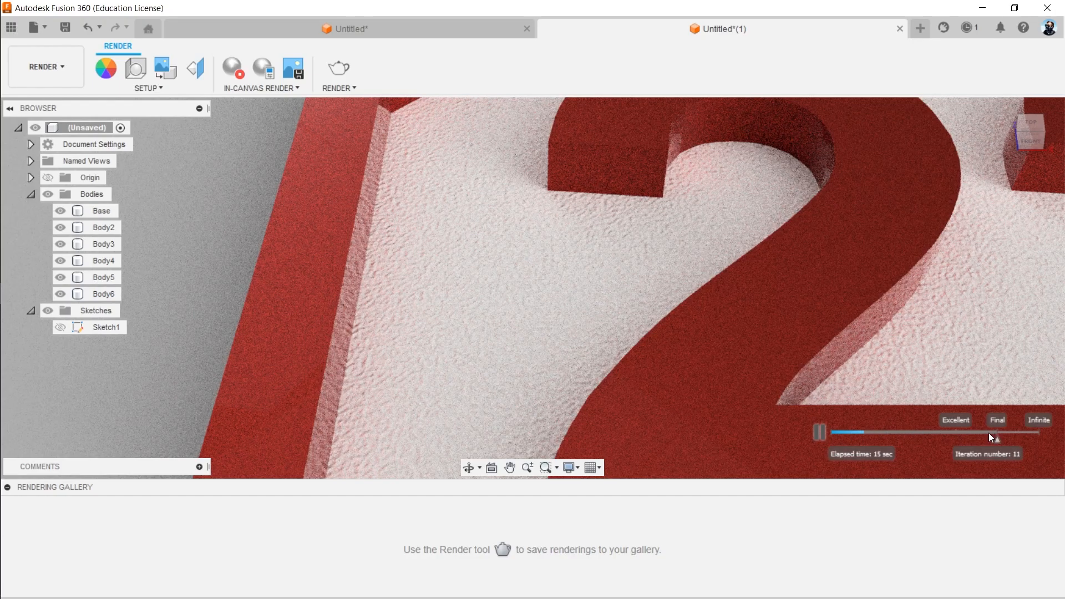
pyautogui.click(1016, 445)
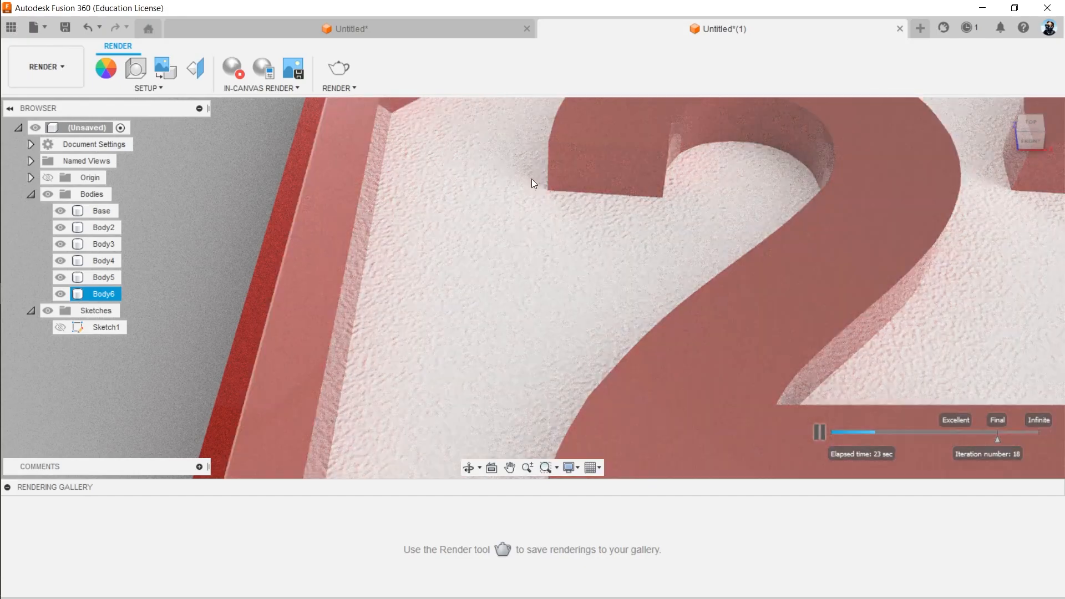
pyautogui.click(531, 179)
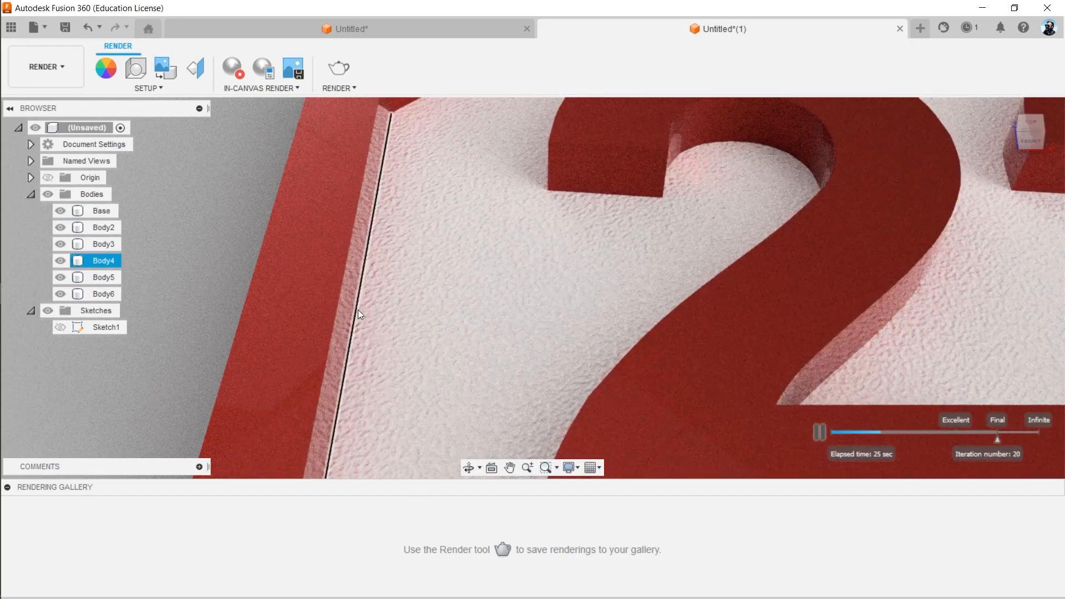
pyautogui.click(349, 276)
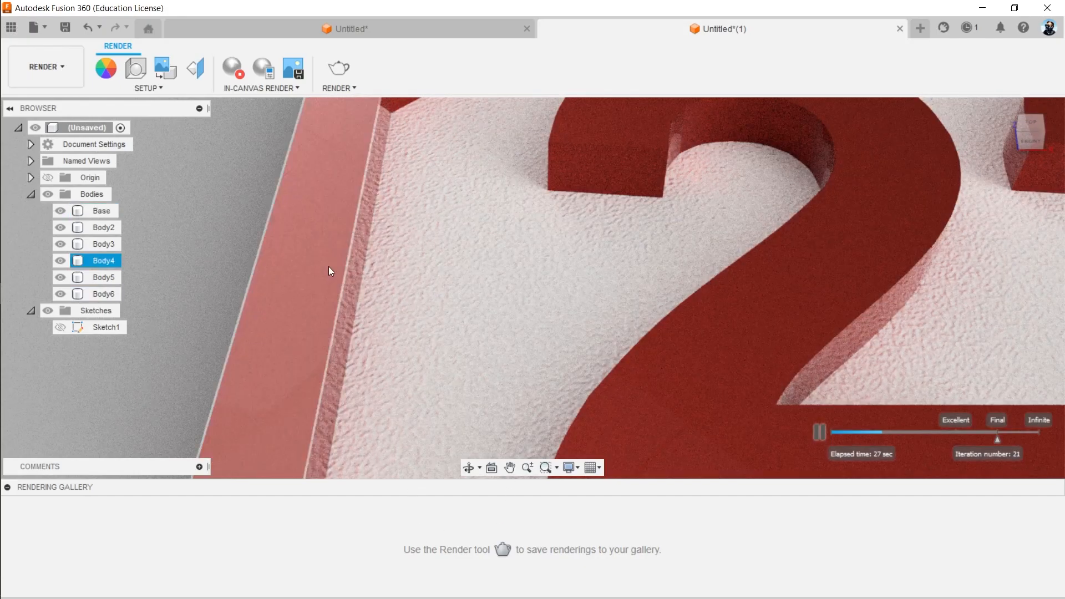
pyautogui.click(474, 247)
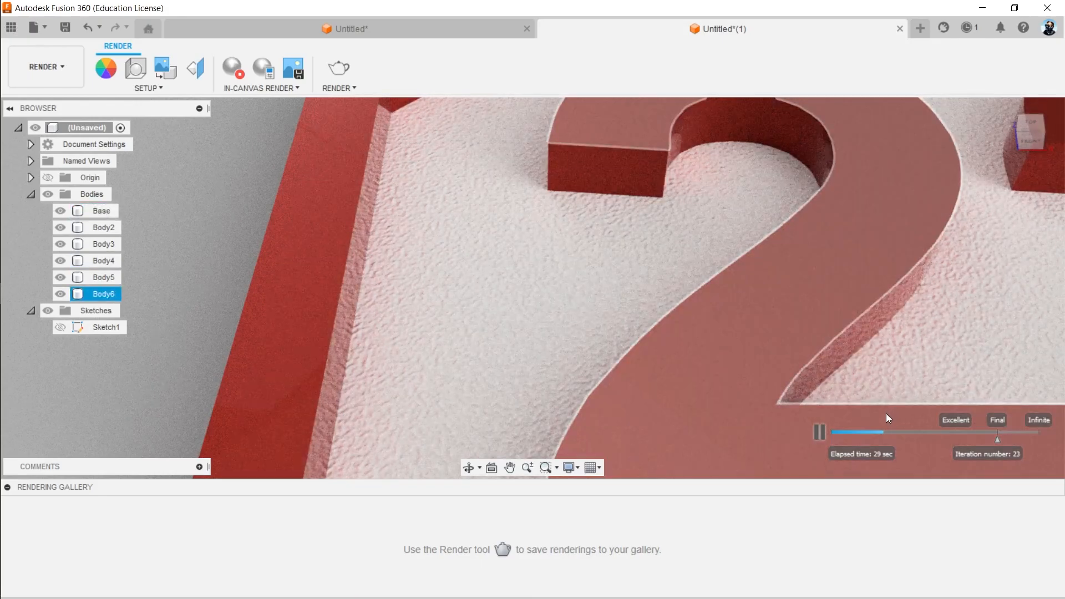
# Pause and resume the in-canvas render with the whole 220V plate in view.
pyautogui.click(922, 433)
pyautogui.click(821, 433)
pyautogui.scroll(6, 642, 294)
pyautogui.scroll(-12, 561, 251)
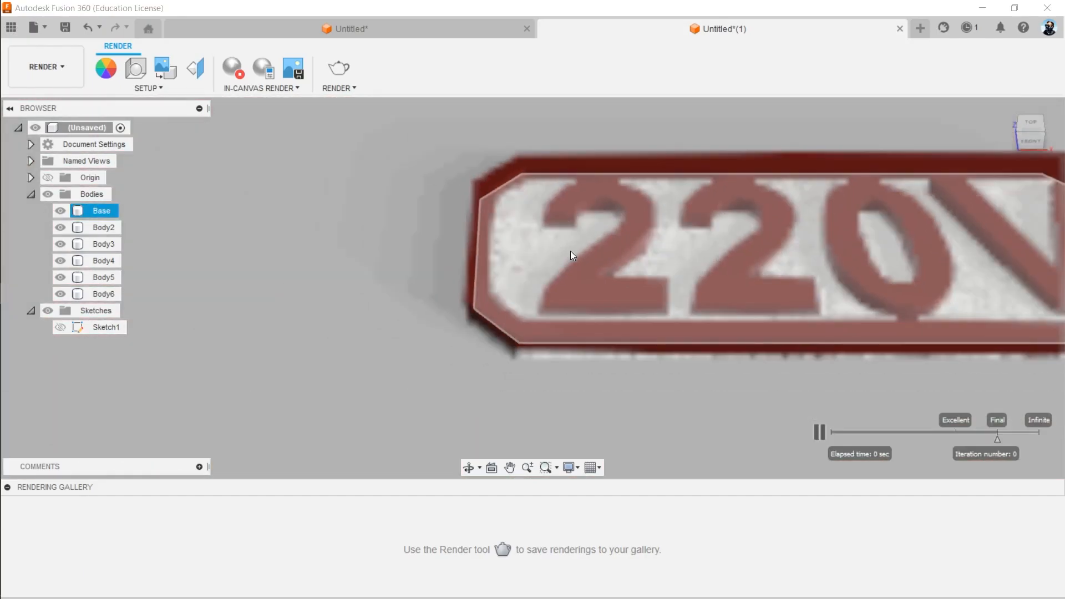
pyautogui.scroll(-5, 567, 251)
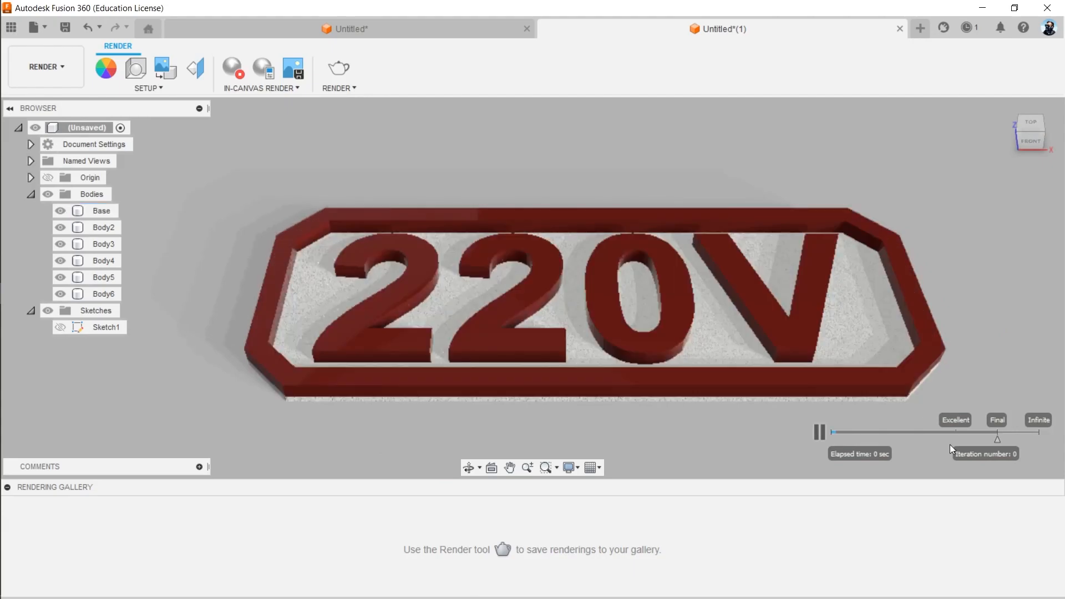
pyautogui.click(821, 434)
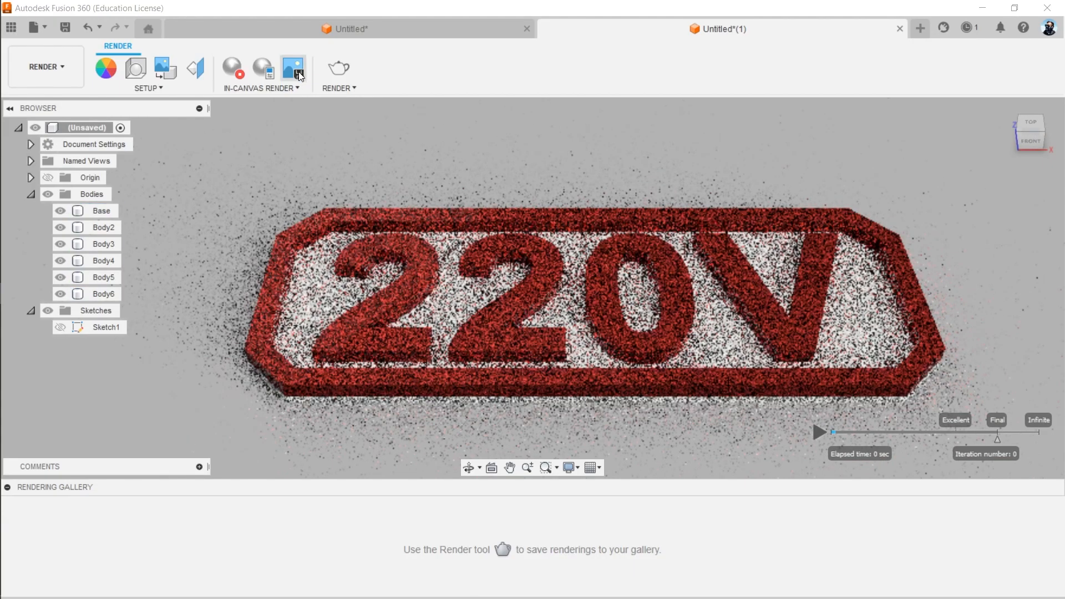
pyautogui.click(820, 432)
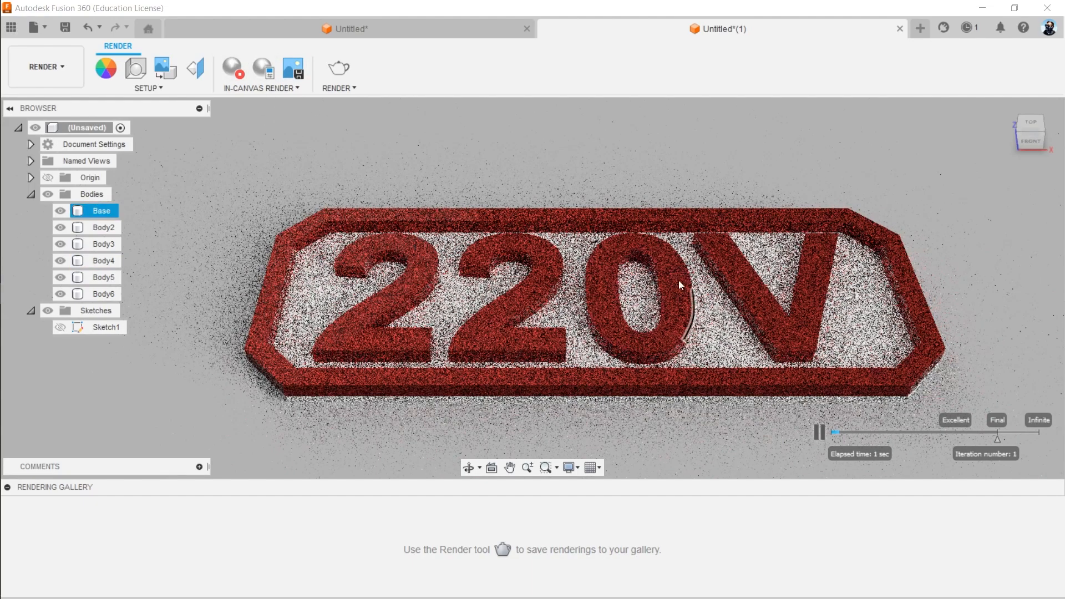
pyautogui.scroll(3, 651, 261)
pyautogui.scroll(-3, 648, 260)
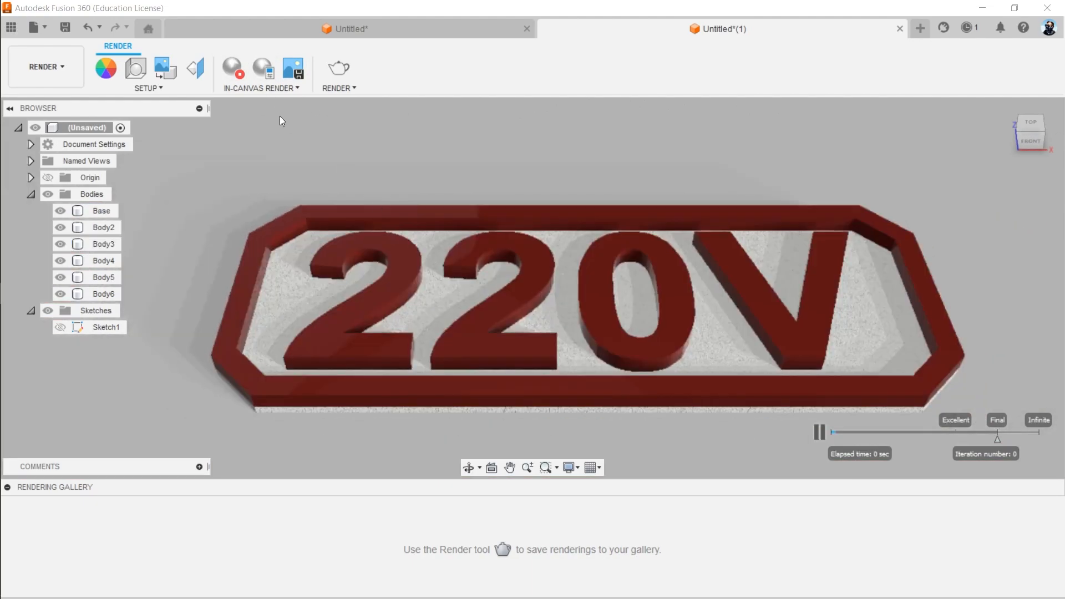
# Stop the in-canvas render of the 220V plate.
pyautogui.click(237, 68)
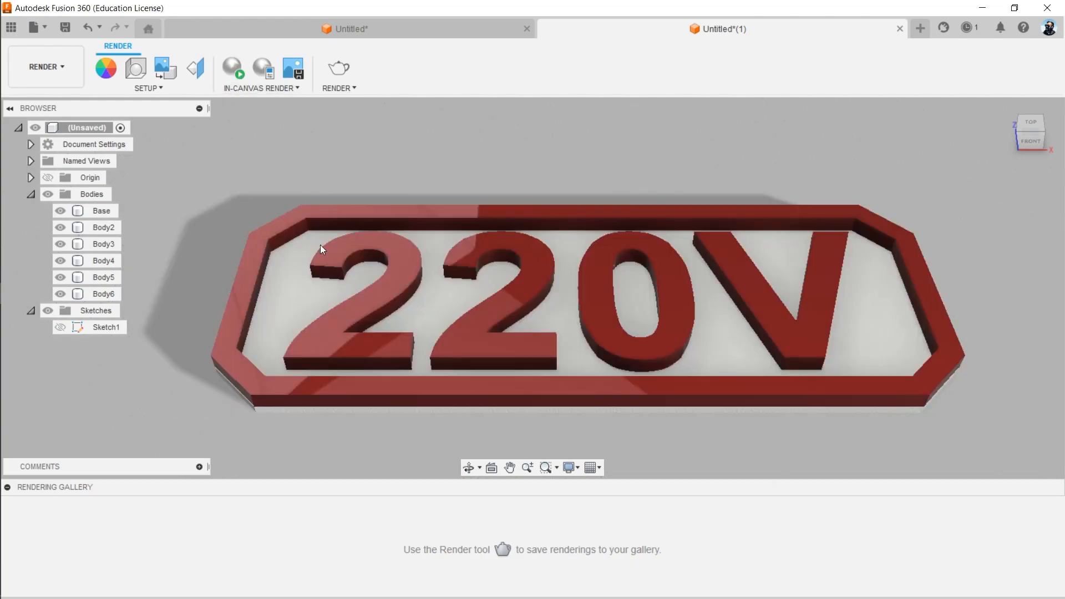
pyautogui.scroll(-3, 600, 185)
pyautogui.keyDown('shift'); pyautogui.moveTo(533, 242); pyautogui.dragTo(383, 185, button='middle'); pyautogui.keyUp('shift')
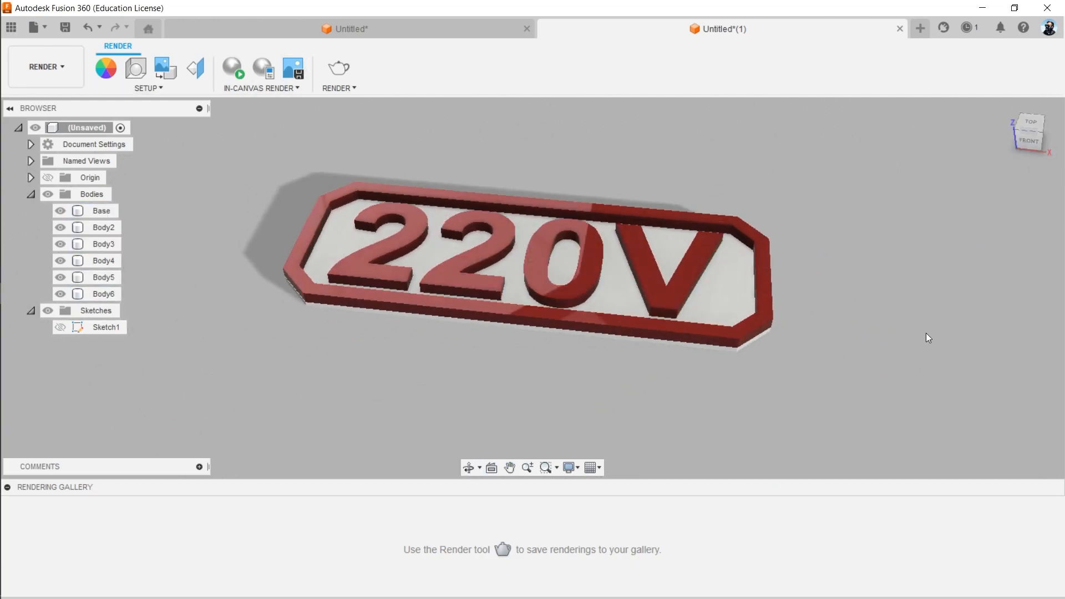
# Return to the Design workspace and view the coloured 220V plate from a tilted front angle.
pyautogui.click(49, 77)
pyautogui.click(55, 104)
pyautogui.keyDown('shift'); pyautogui.moveTo(480, 285); pyautogui.dragTo(420, 271, button='middle'); pyautogui.keyUp('shift')
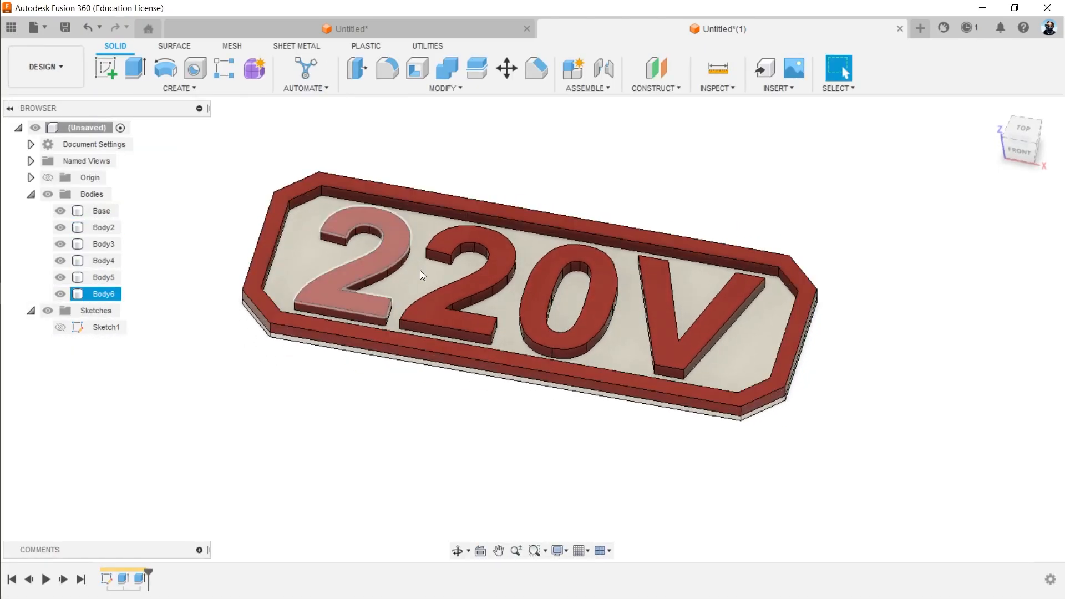
# Start an in-canvas render of the plate in the Render workspace, trying the Excellent quality target before setting it back to Final.
pyautogui.click(56, 69)
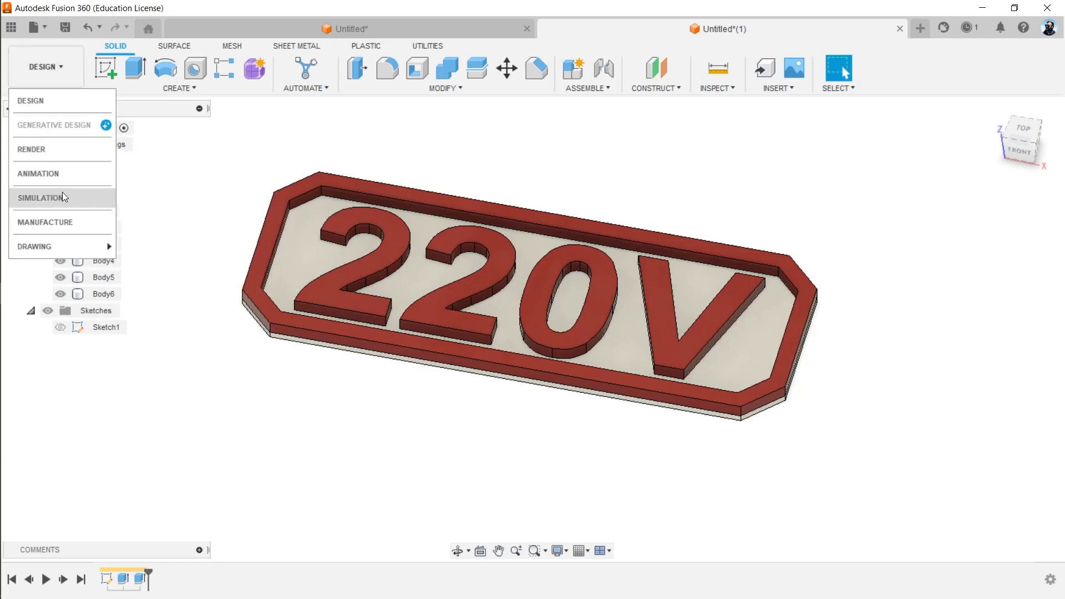
pyautogui.click(53, 150)
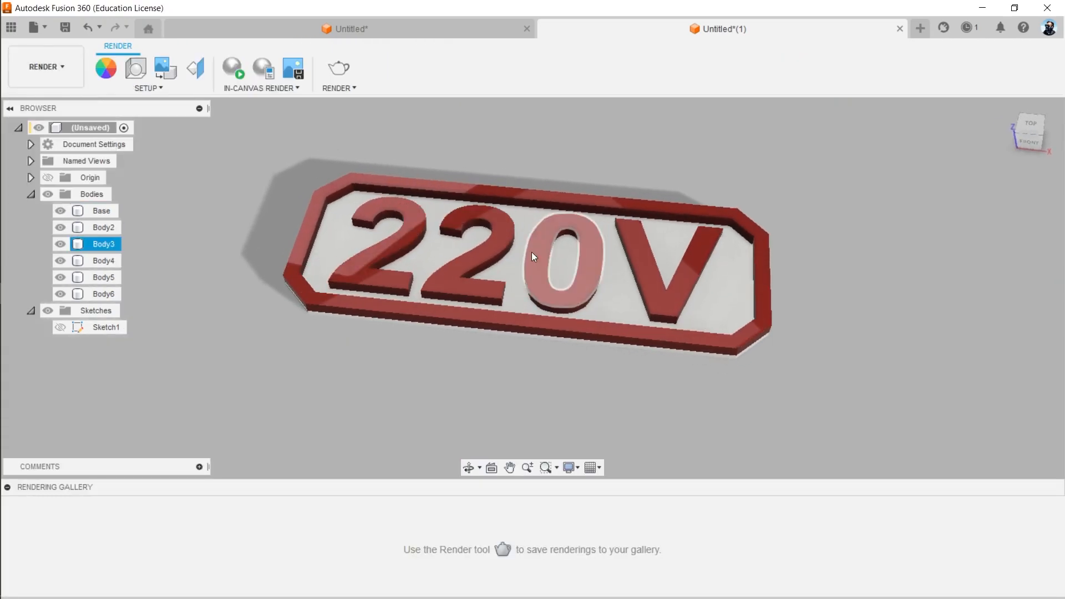
pyautogui.click(233, 68)
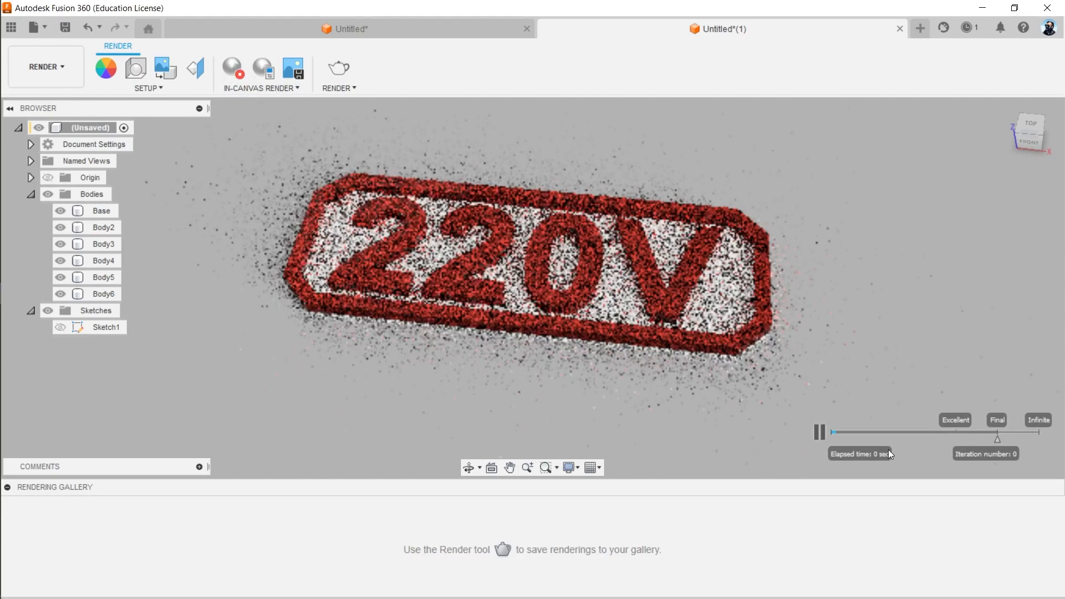
pyautogui.moveTo(996, 439); pyautogui.dragTo(955, 439)
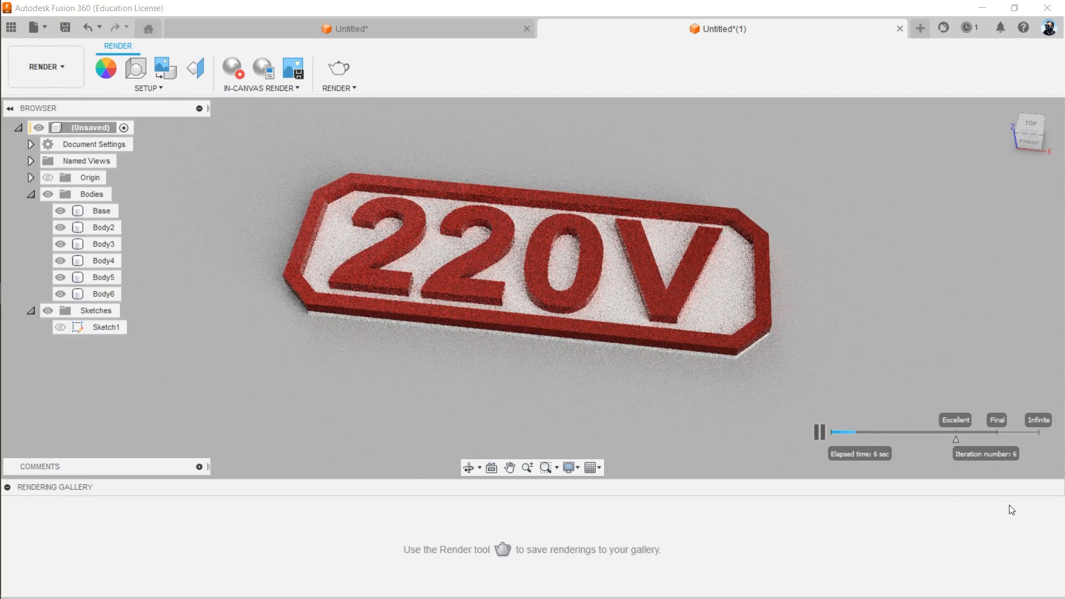
pyautogui.moveTo(956, 441)
pyautogui.mouseDown()
pyautogui.moveTo(1039, 440)
pyautogui.moveTo(999, 445)
pyautogui.mouseUp()
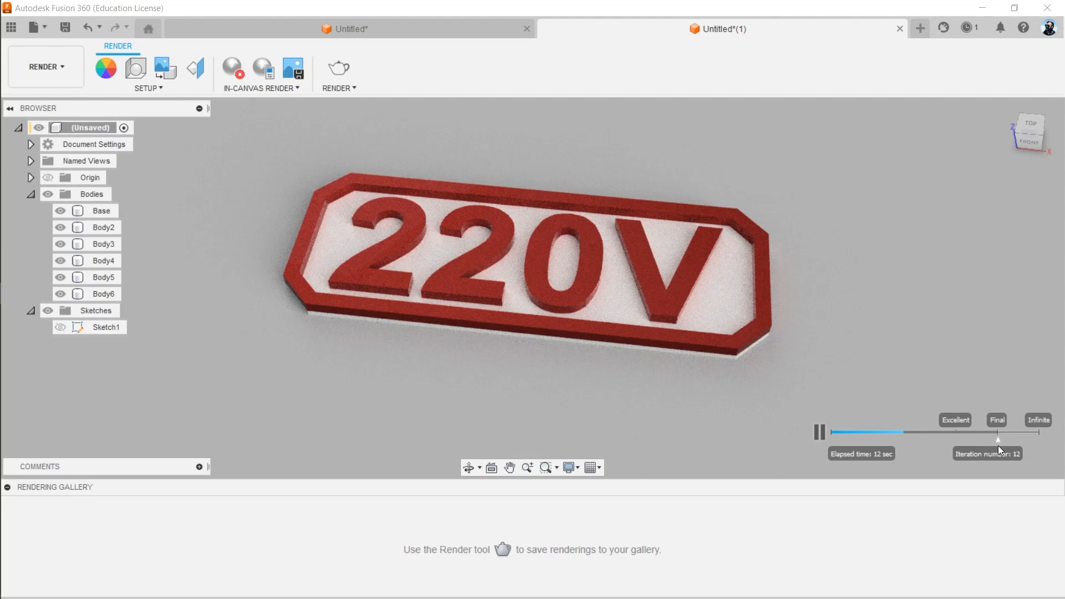